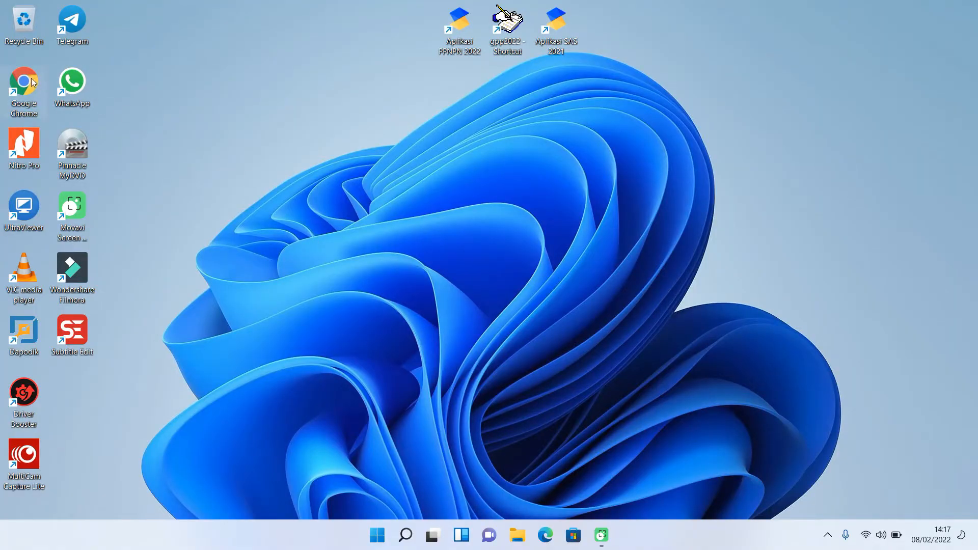
- Launch Google Chrome from the desktop and load the SAKTI welcome page
double_click(32, 83)
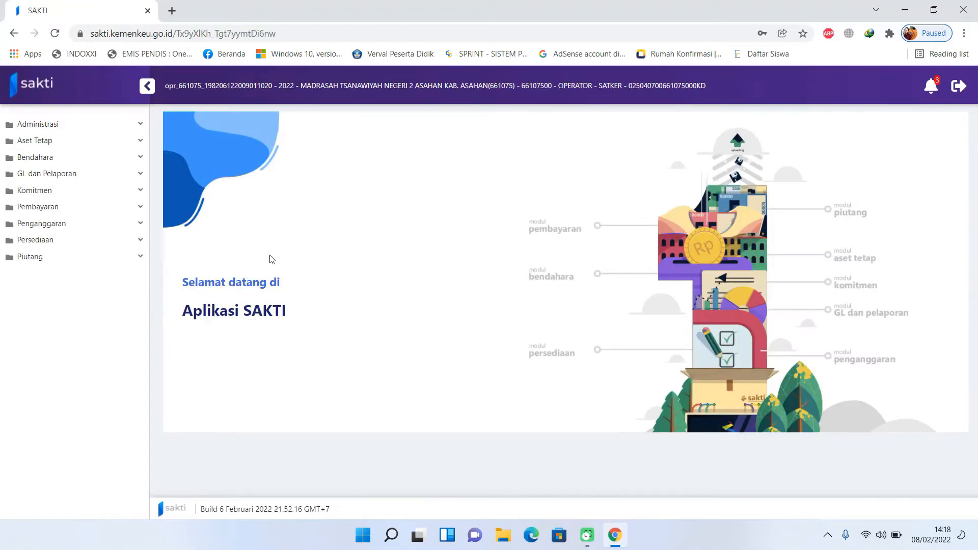
- Open the Komitmen > RUH > Pencatatan Supplier page
left_click(116, 192)
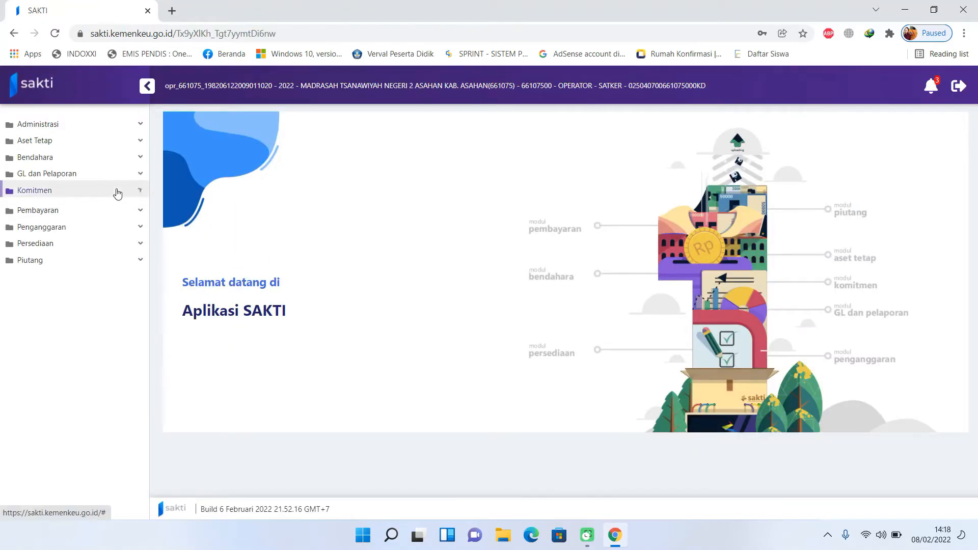
left_click(107, 208)
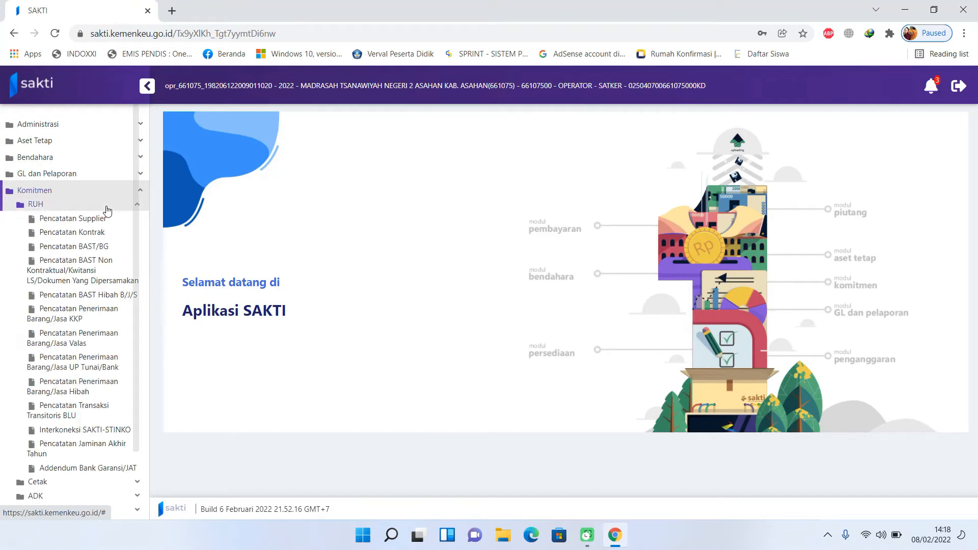
left_click(98, 222)
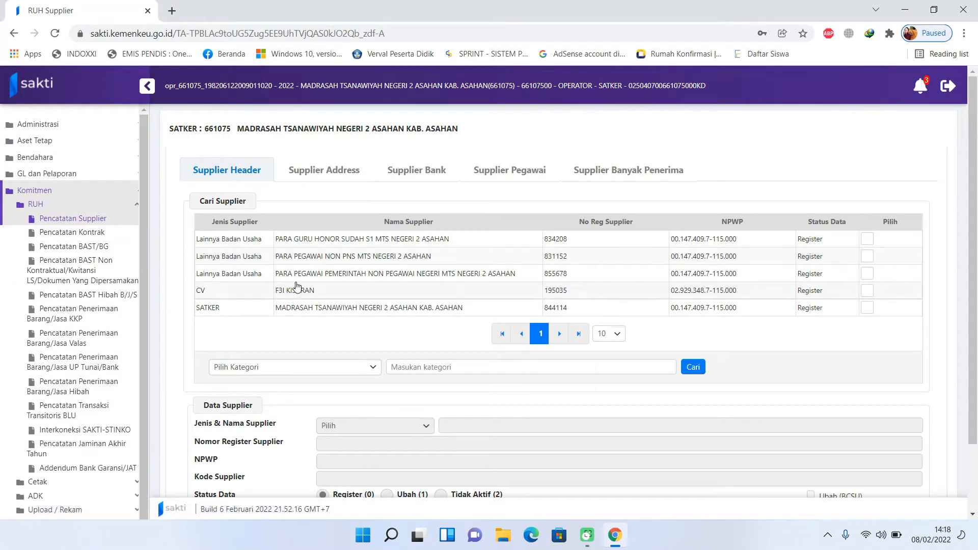
- Select the PARA PEGAWAI NON PNS supplier, load its address, and view its Supplier Banyak Penerima list
left_click(329, 260)
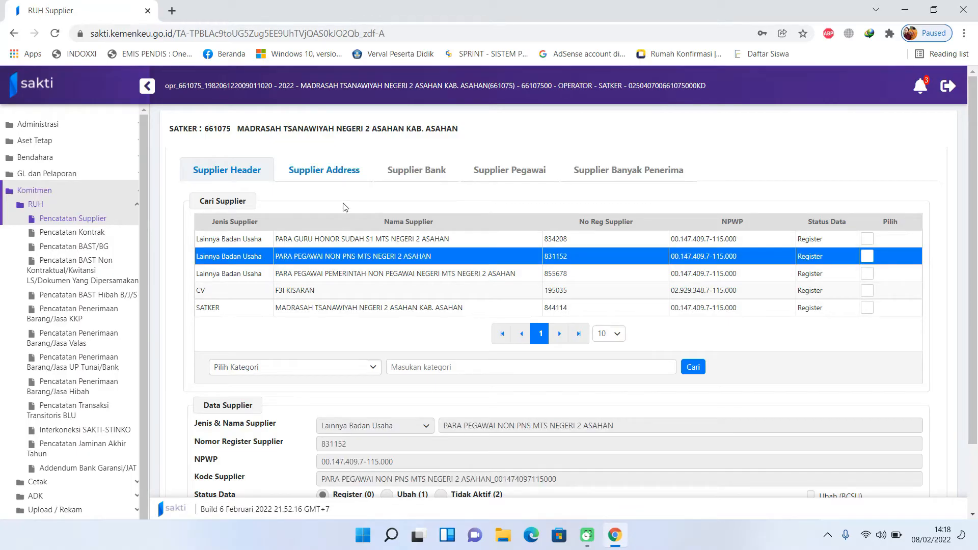
left_click(341, 173)
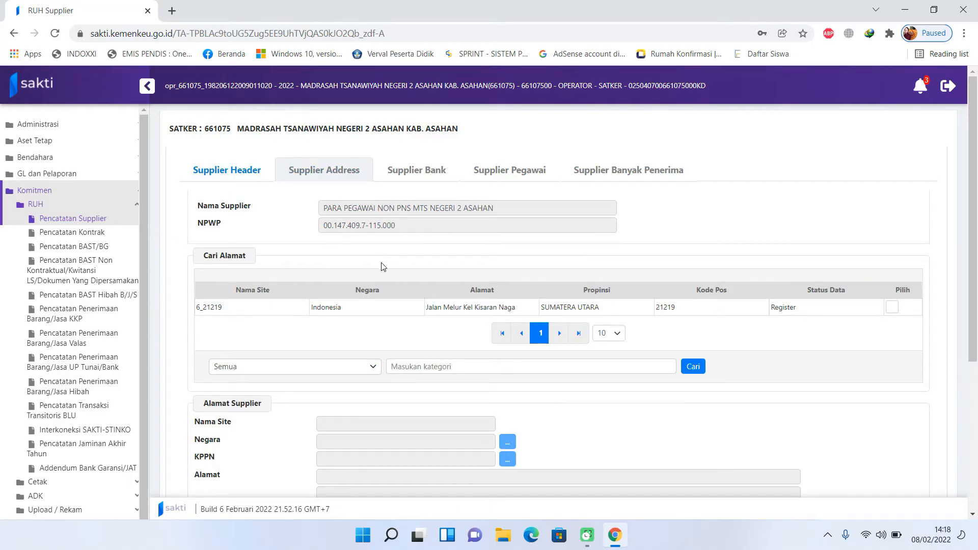
left_click(365, 310)
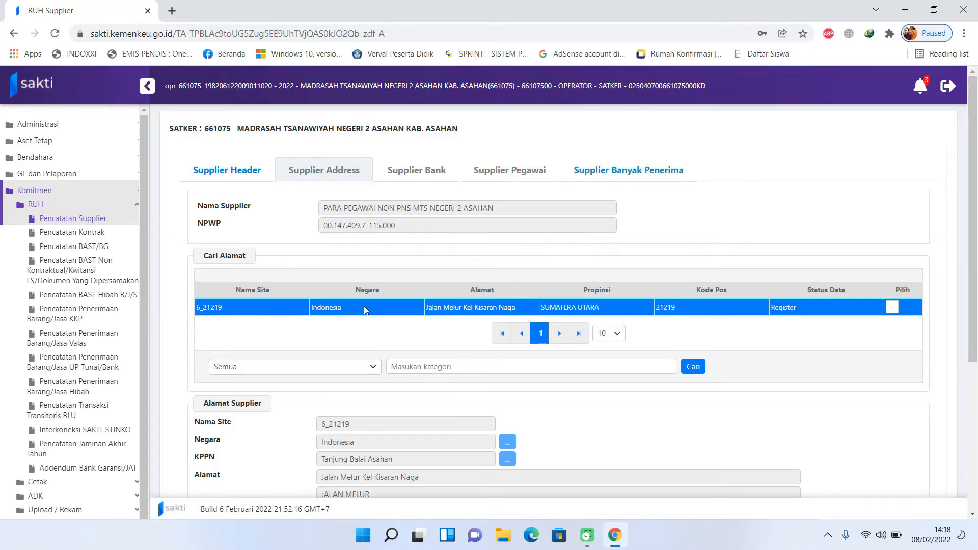
left_click(648, 173)
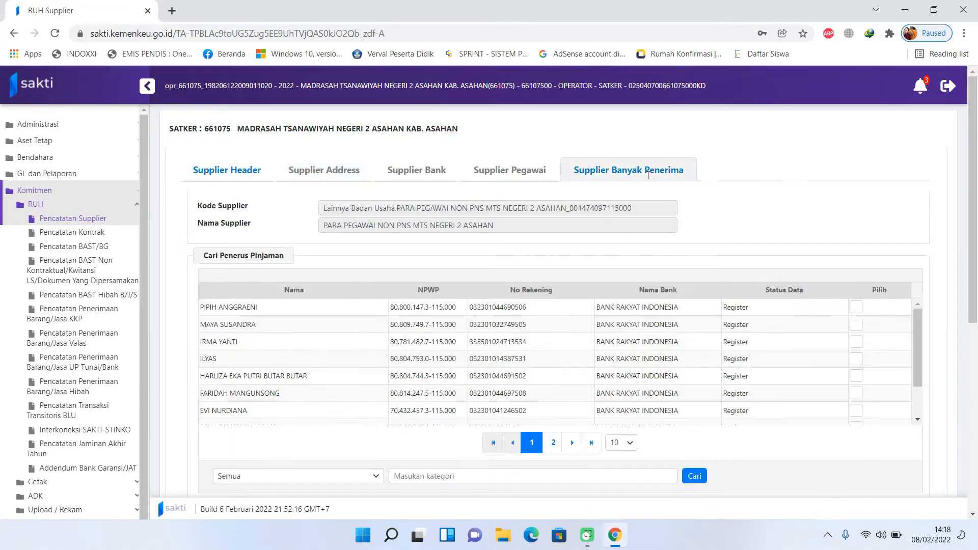
scroll(800, 376, "down", 2)
scroll(799, 376, "down", 7)
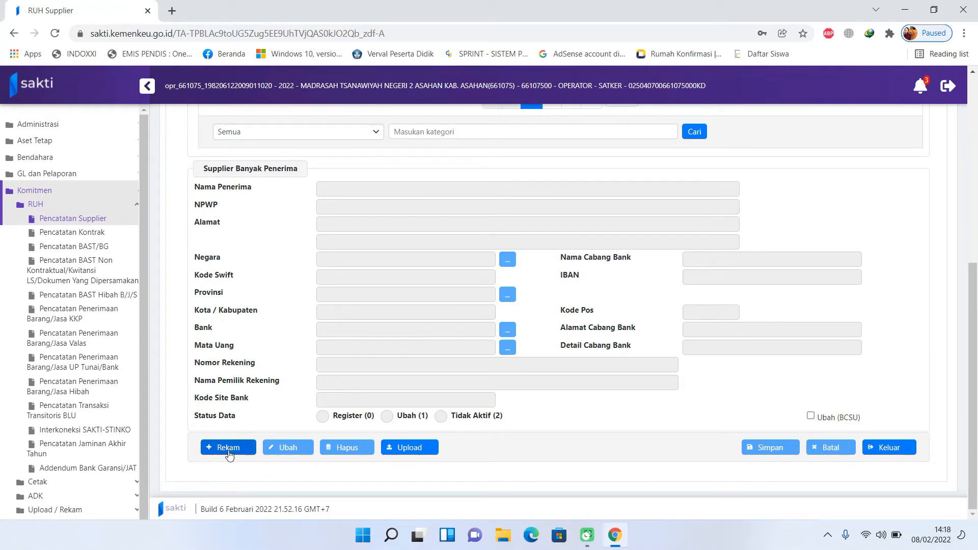
- Start a new recipient record and step through the name, NPWP, account, holder and bank branch fields
left_click(228, 448)
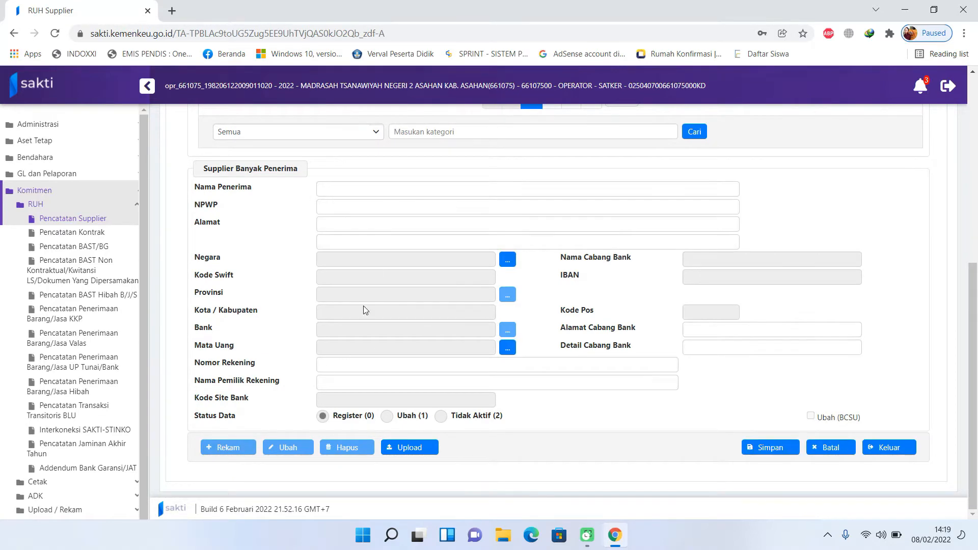
left_click(349, 188)
left_click(490, 207)
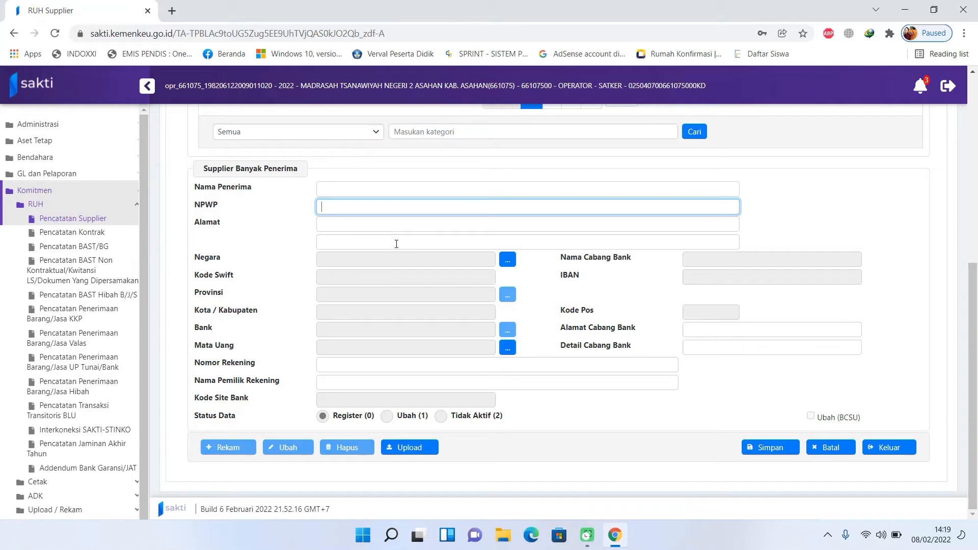
left_click(346, 366)
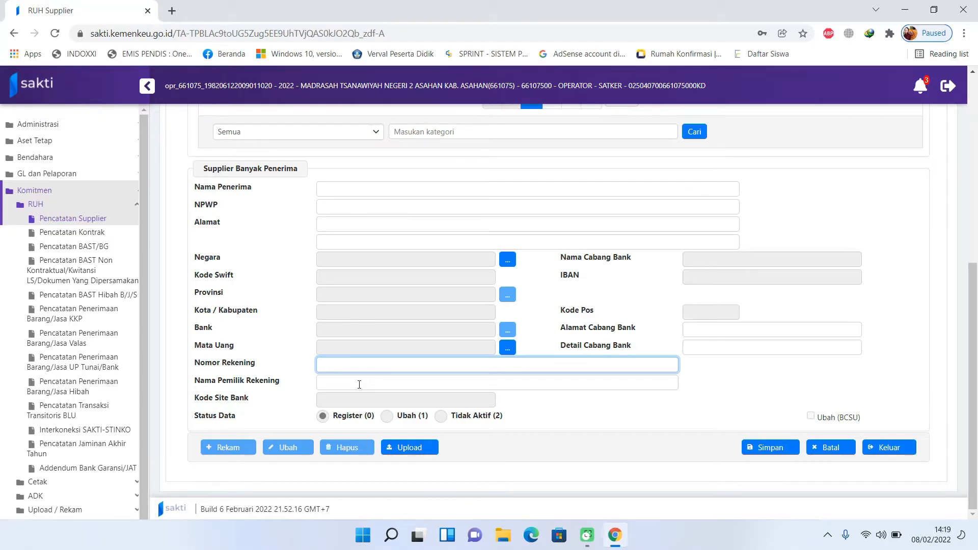
left_click(359, 384)
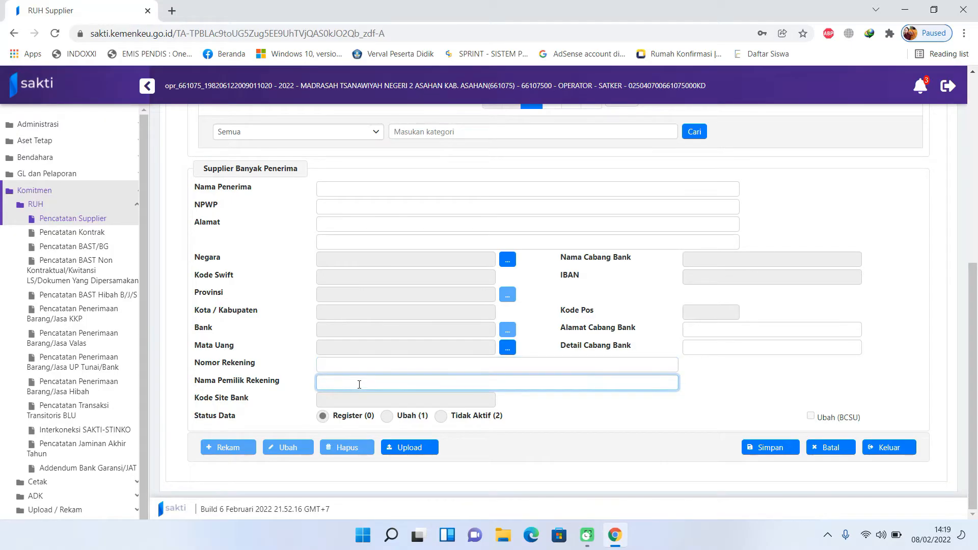
left_click(704, 333)
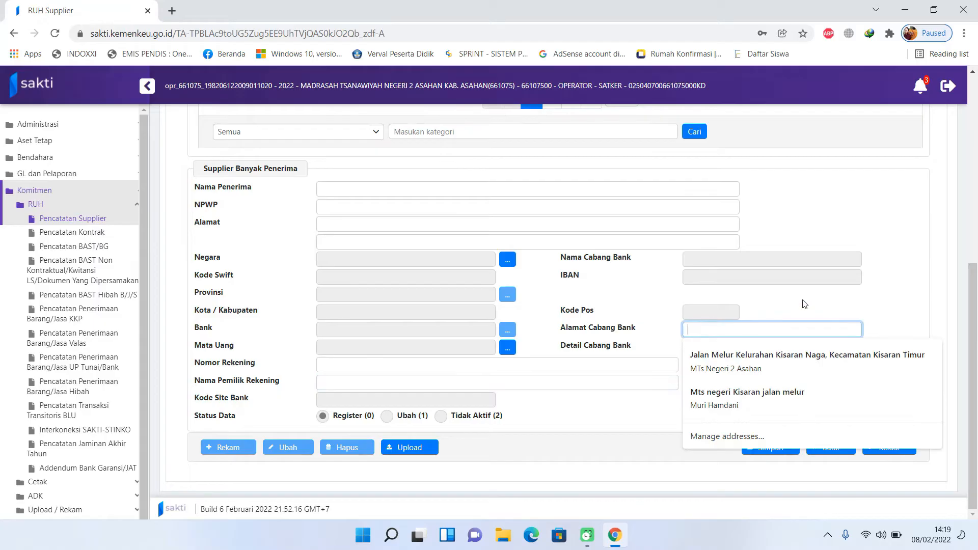
left_click(769, 328)
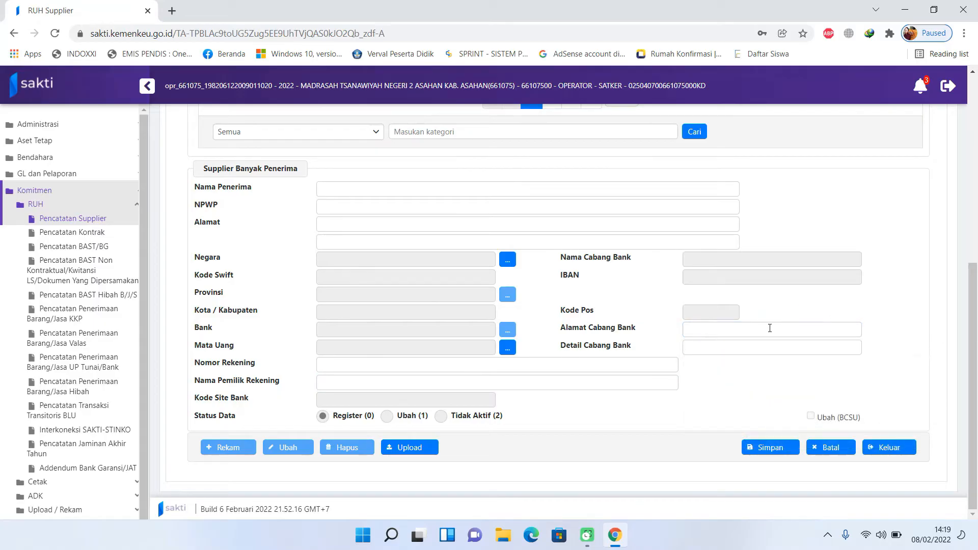
left_click(721, 347)
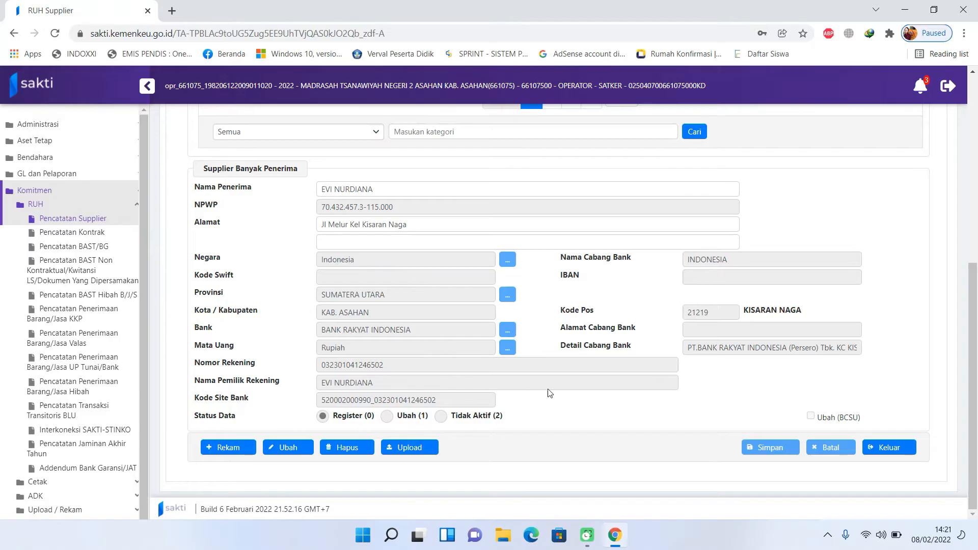
- Scroll back up the recipient list and open a new browser tab
scroll(556, 391, "up", 3)
scroll(557, 391, "up", 1)
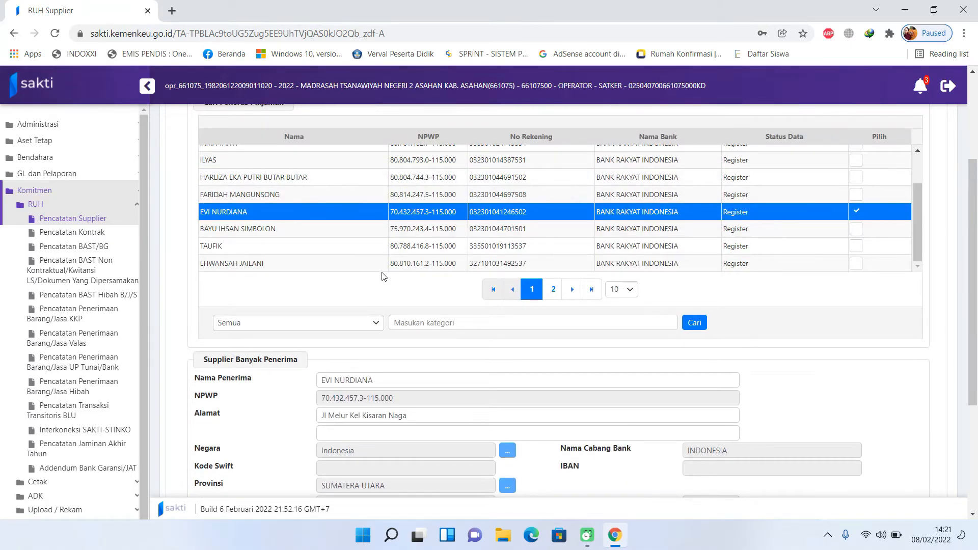
scroll(384, 270, "up", 2)
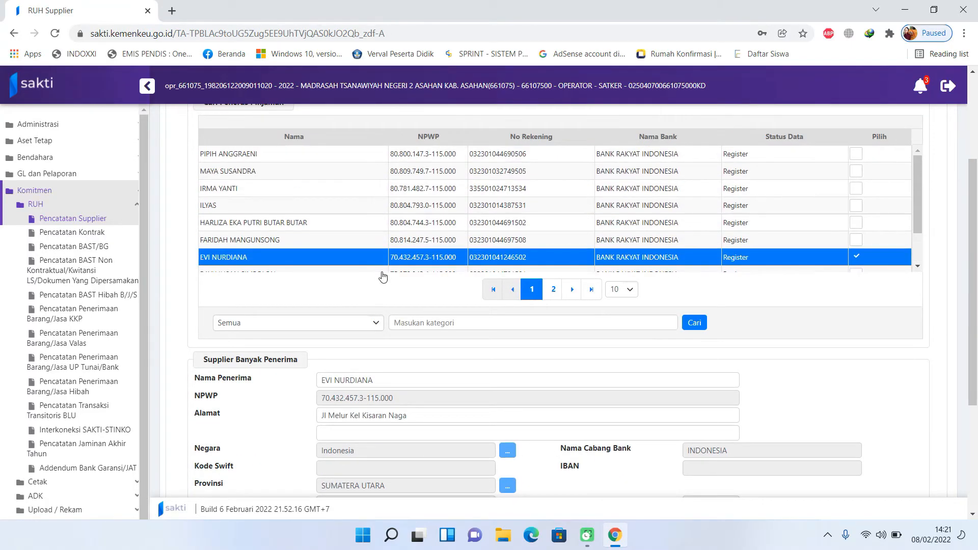
left_click(172, 11)
- Log into SAKTI with the saved validator account and open Komitmen > ADK > ADK Supplier Interkoneksi OTP
left_click(246, 35)
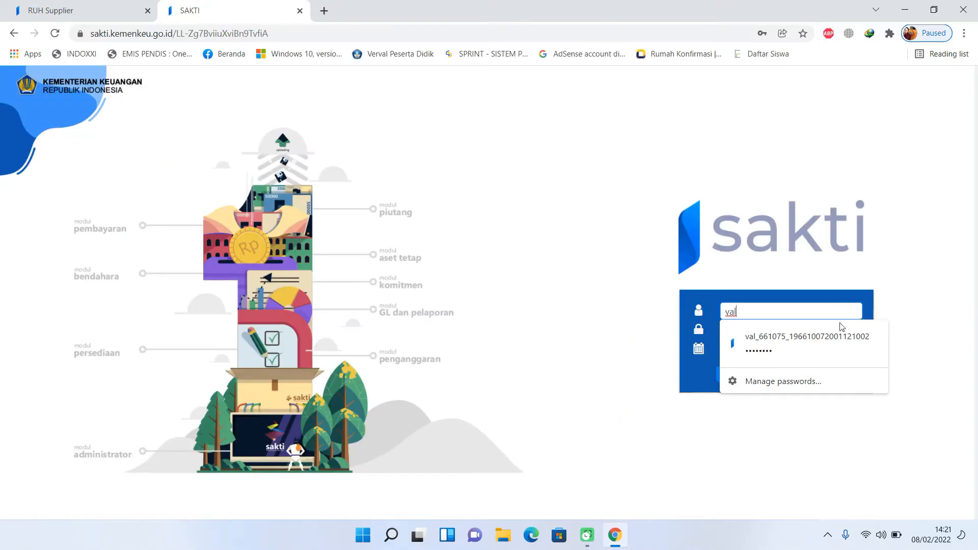
left_click(843, 330)
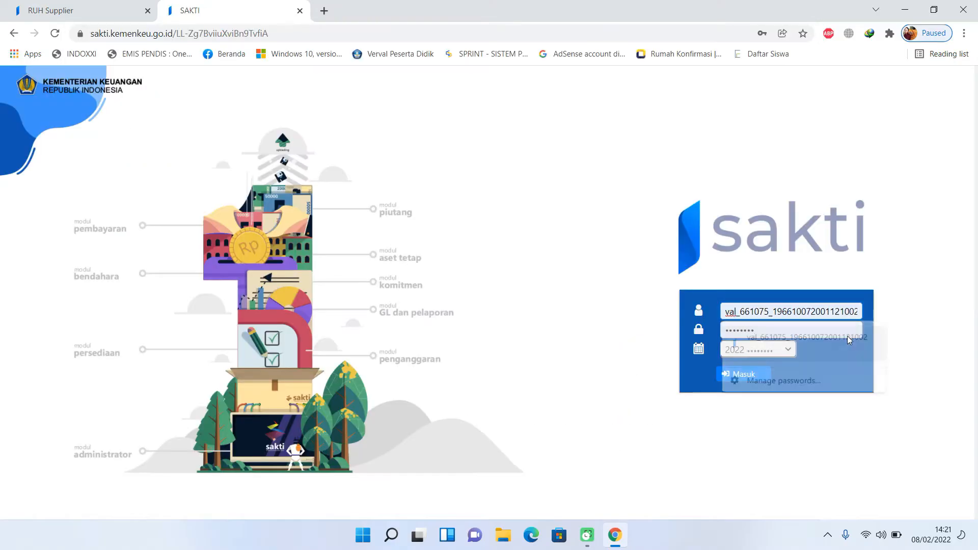
left_click(744, 378)
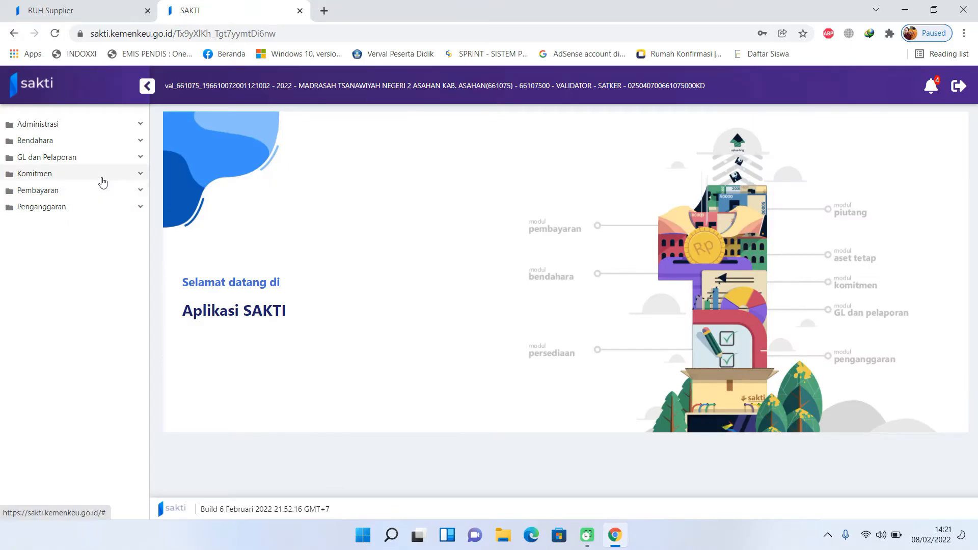
left_click(103, 175)
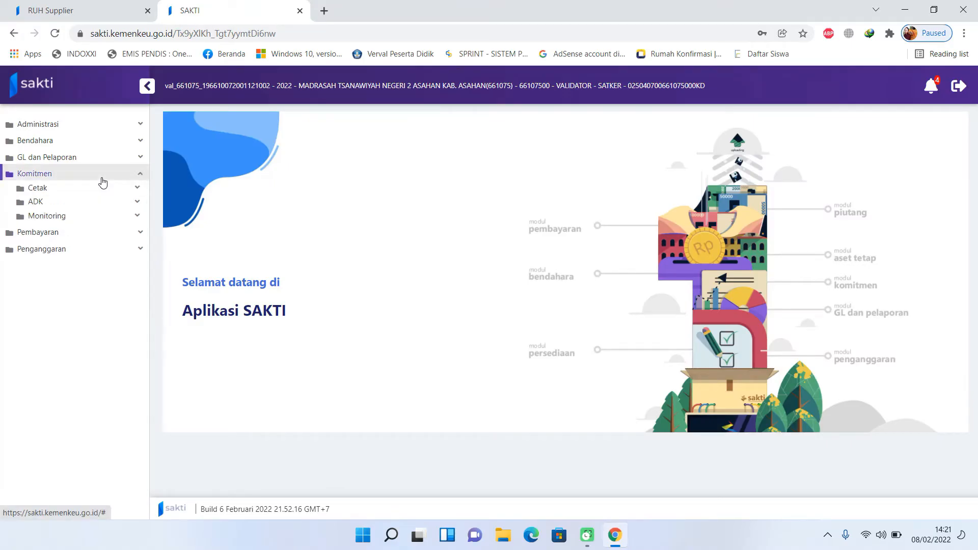
left_click(103, 207)
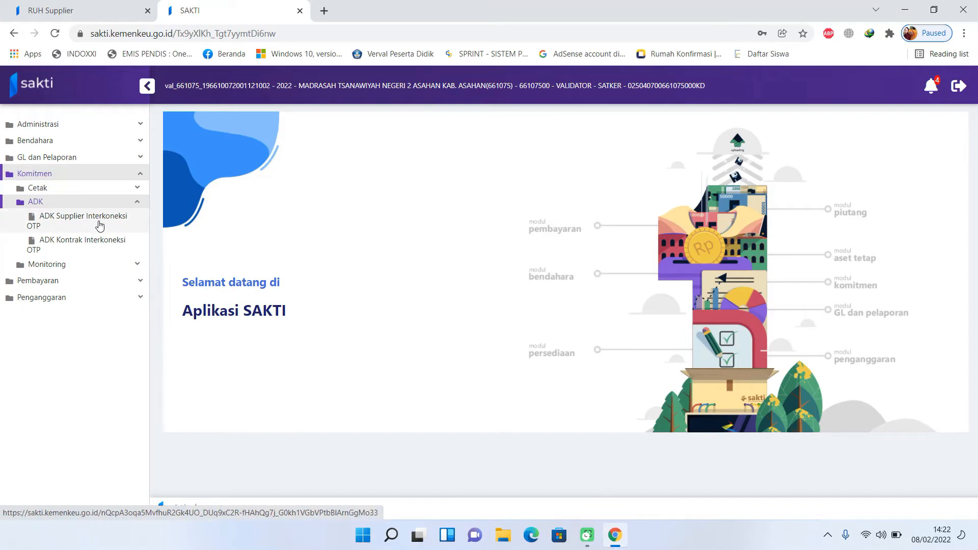
left_click(99, 225)
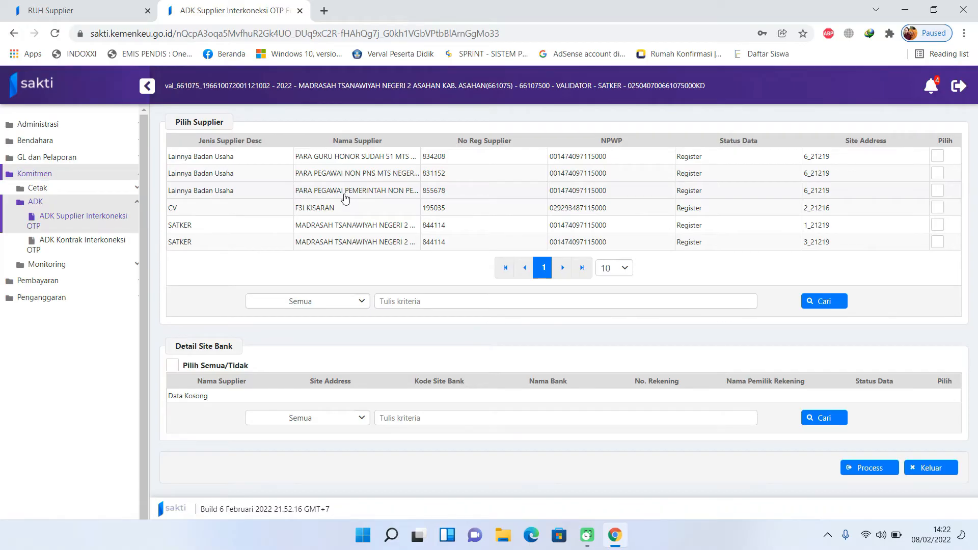
- Choose the PARA PEGAWAI NON PNS supplier to load its BANK RAKYAT INDONESIA site bank accounts
left_click(341, 176)
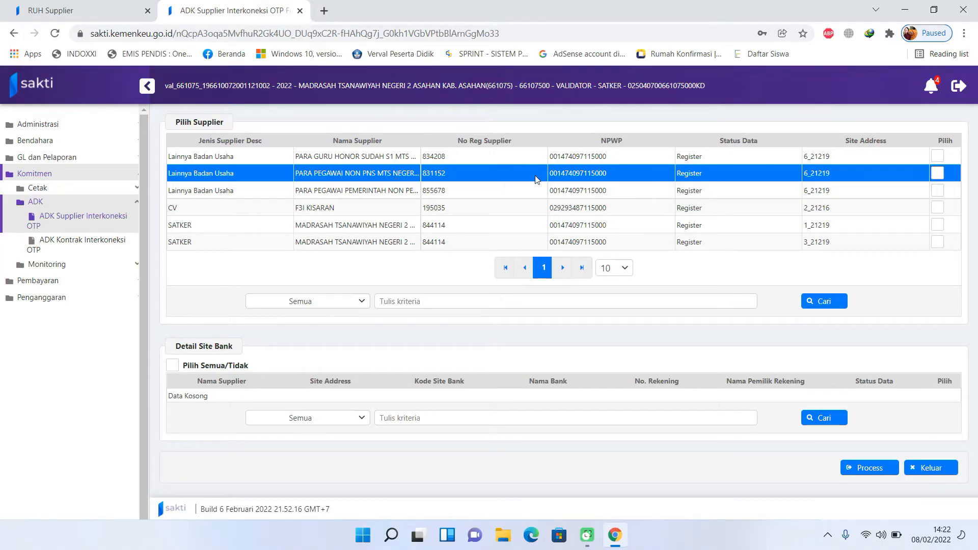
left_click(937, 173)
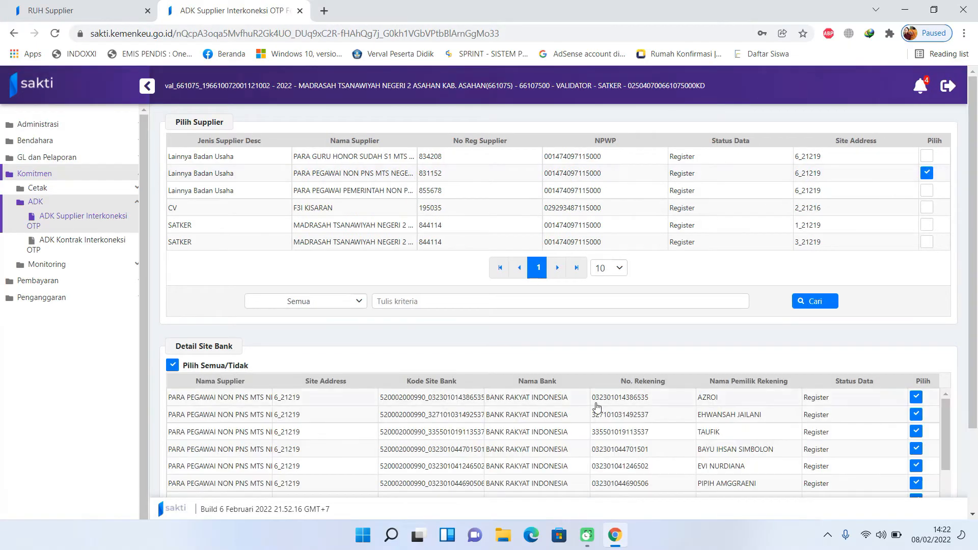
scroll(598, 406, "down", 4)
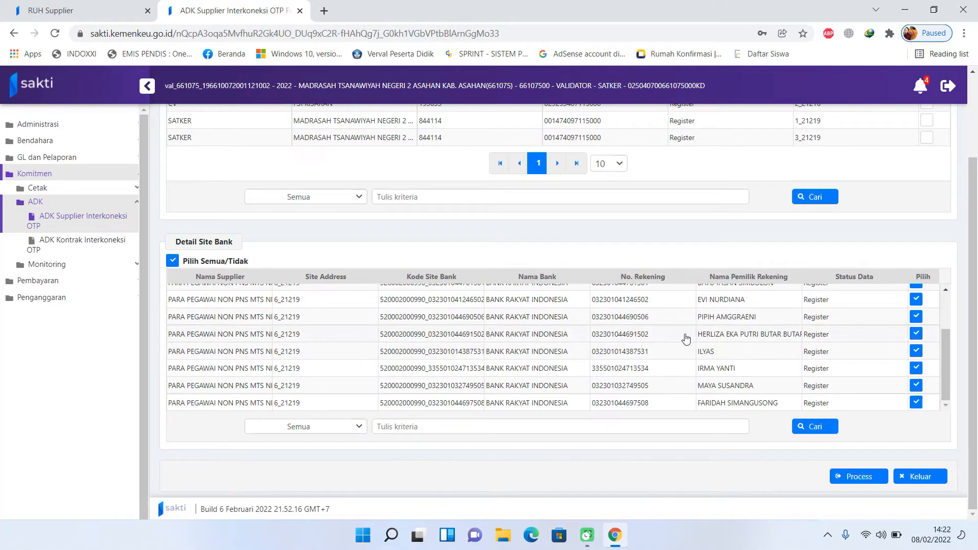
scroll(686, 338, "up", 5)
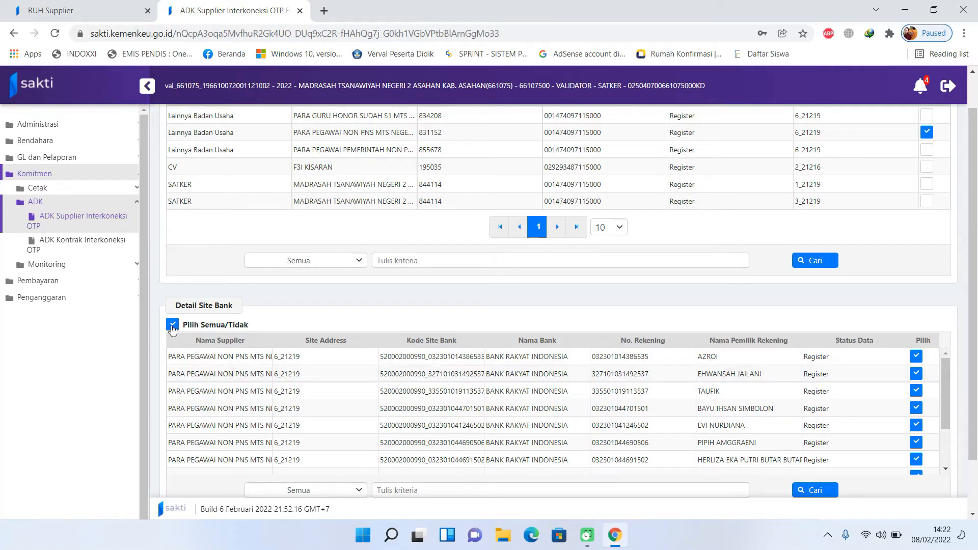
- Clear all selections, tick one employee's bank row, and submit it for OTP processing
left_click(172, 325)
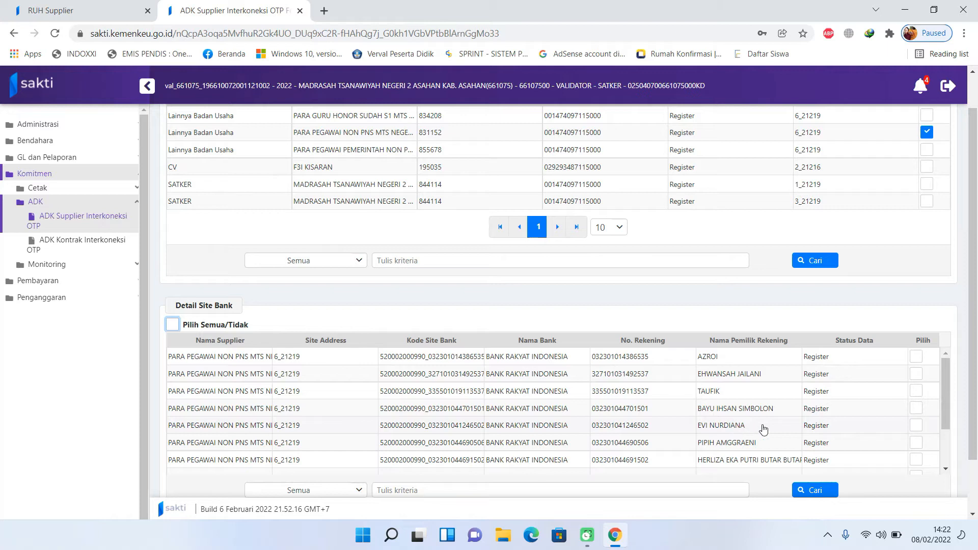
left_click(919, 427)
left_click(917, 426)
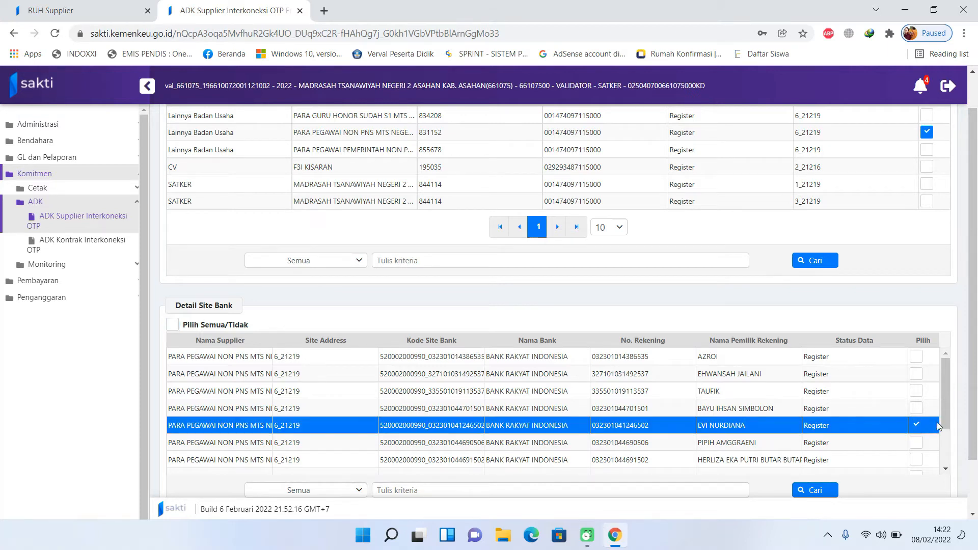
scroll(976, 482, "down", 2)
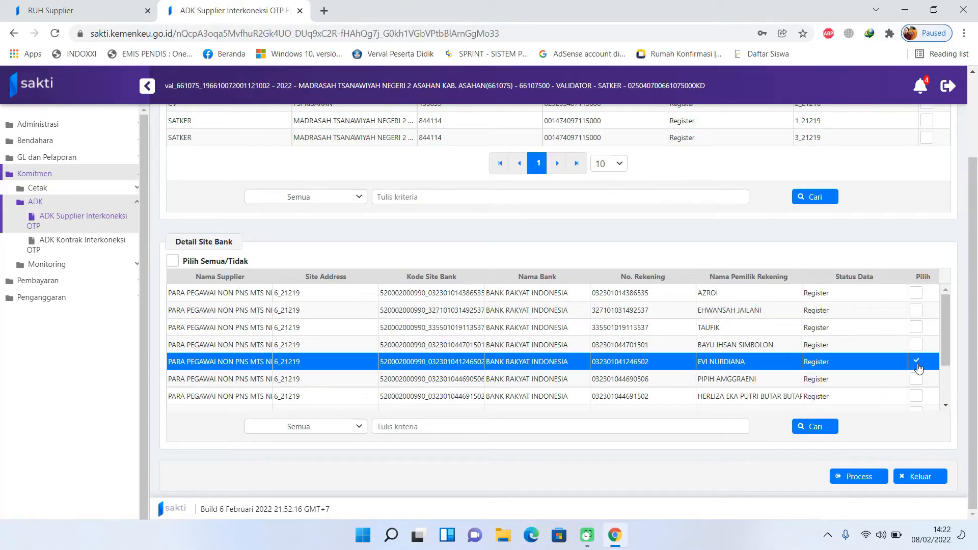
left_click(859, 478)
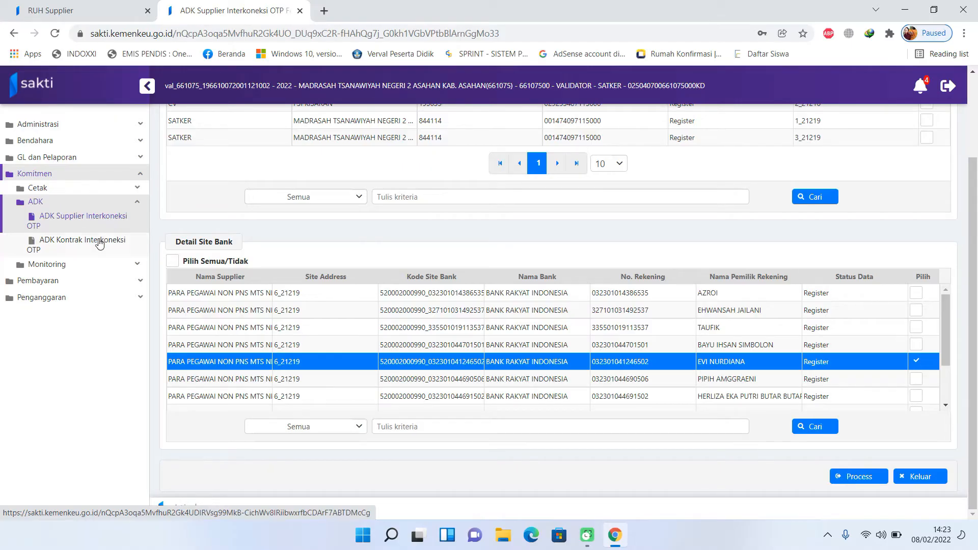
- Open Monitoring ADK Kontrak dan Supplier and review the 04, 07 and 08 Feb 2022 uploads
left_click(104, 265)
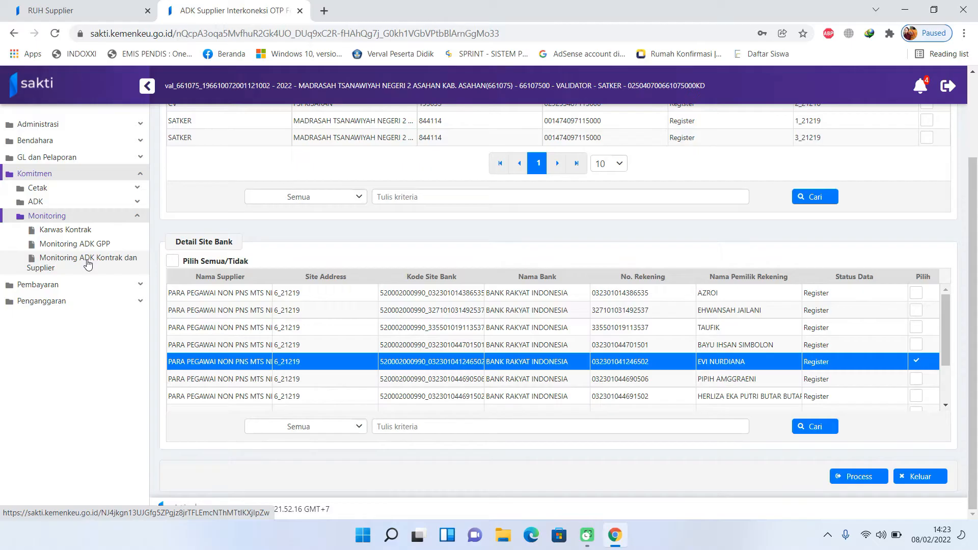
left_click(88, 261)
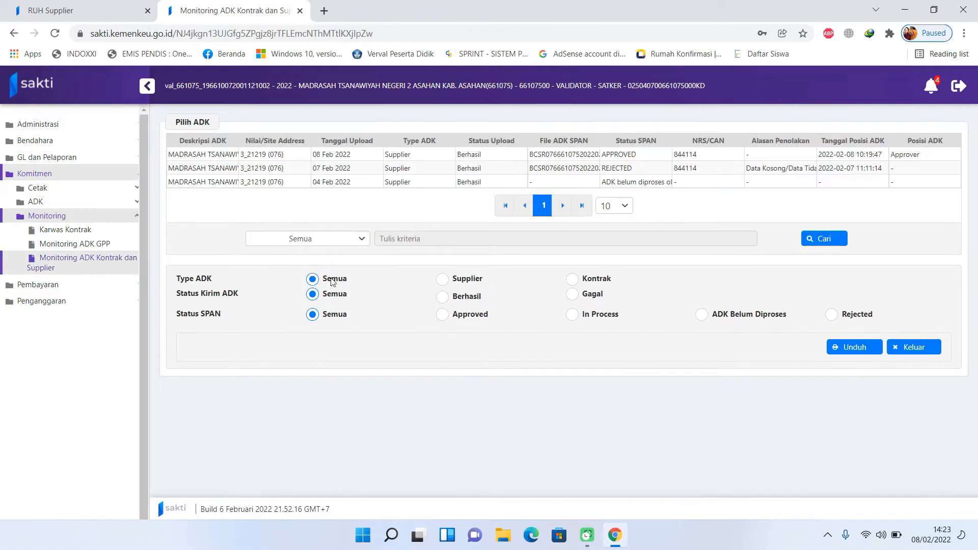
left_click(469, 182)
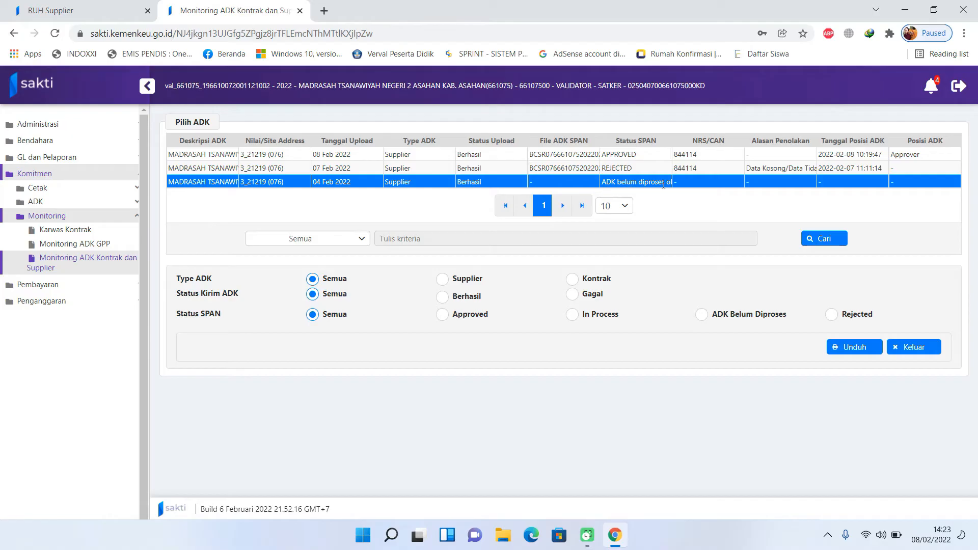
left_click(612, 171)
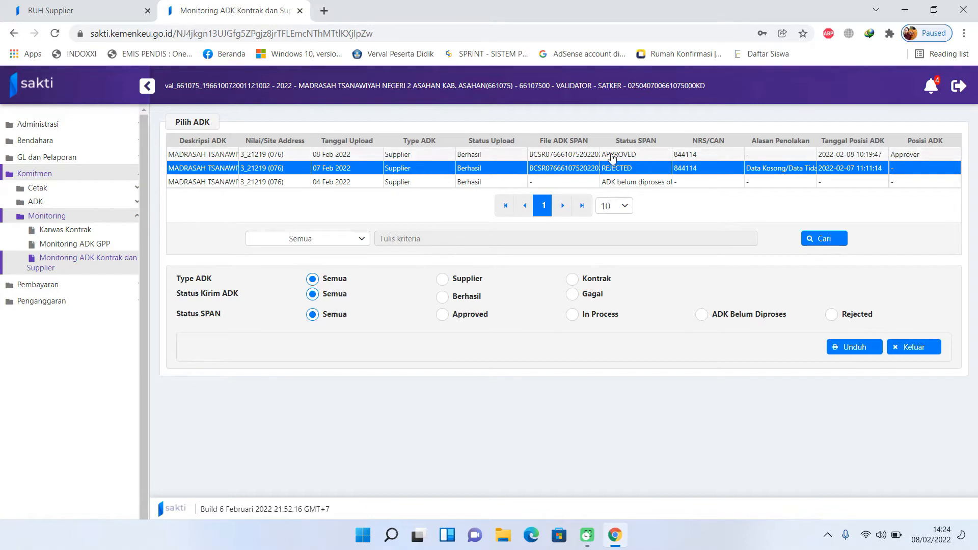
left_click(574, 154)
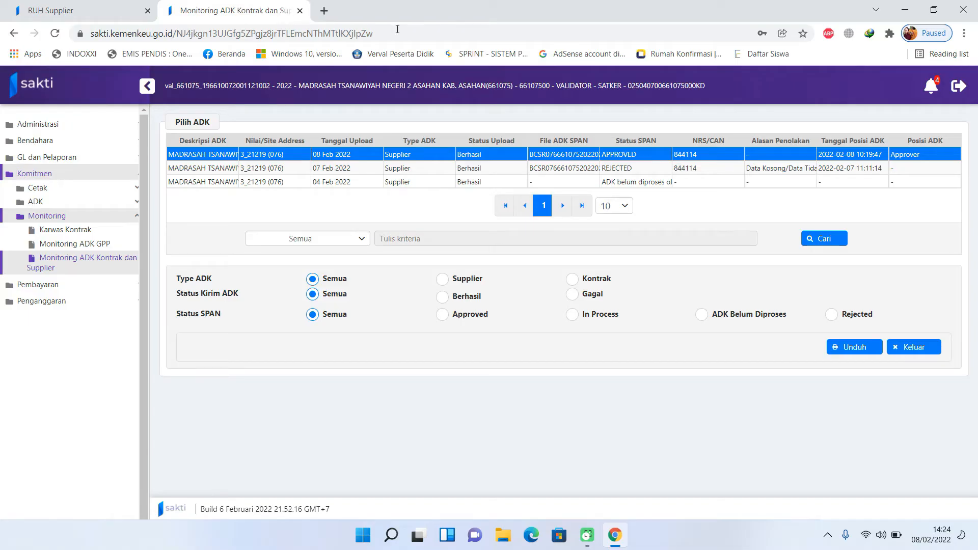
- Minimize Chrome, start GPP 2022 for satker 661075, and open then close Terima Data Pegawai Pindah
left_click(906, 11)
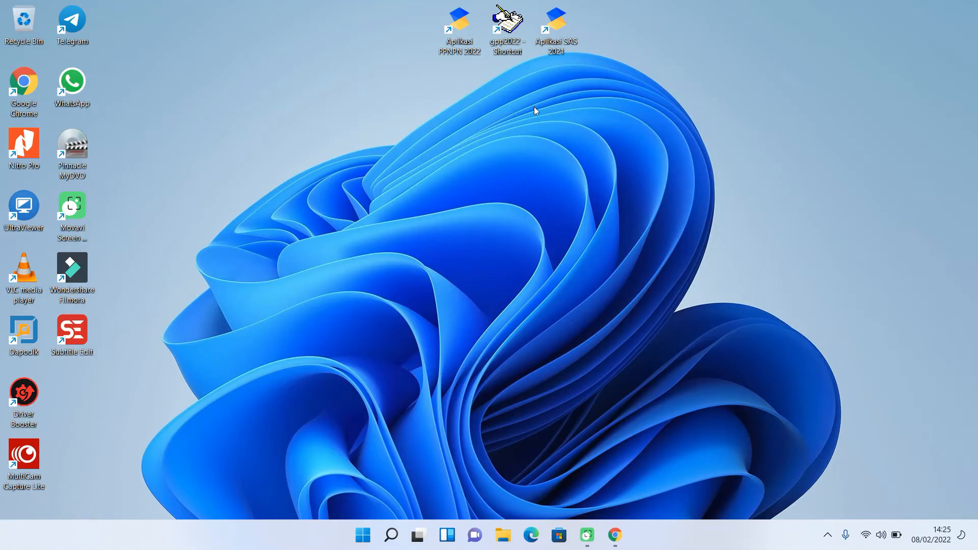
double_click(507, 30)
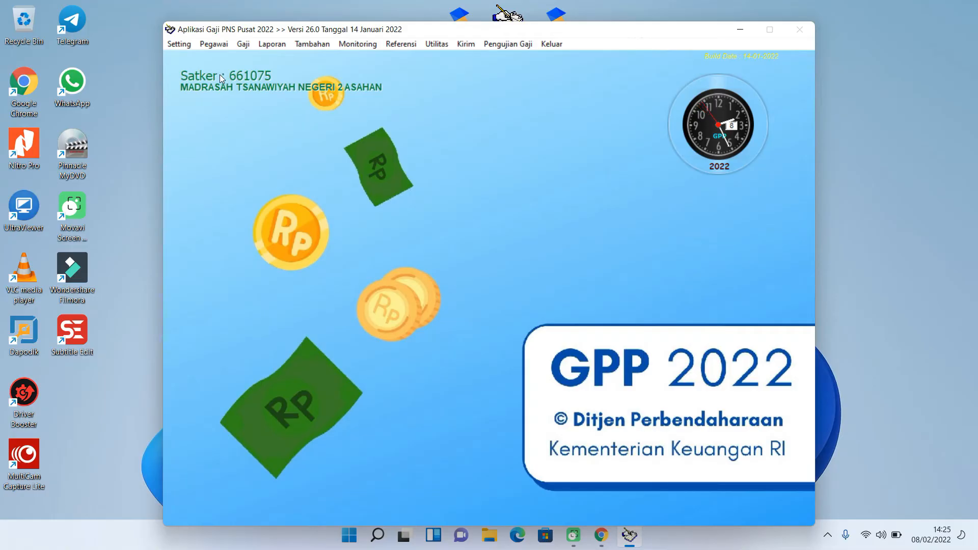
left_click(214, 45)
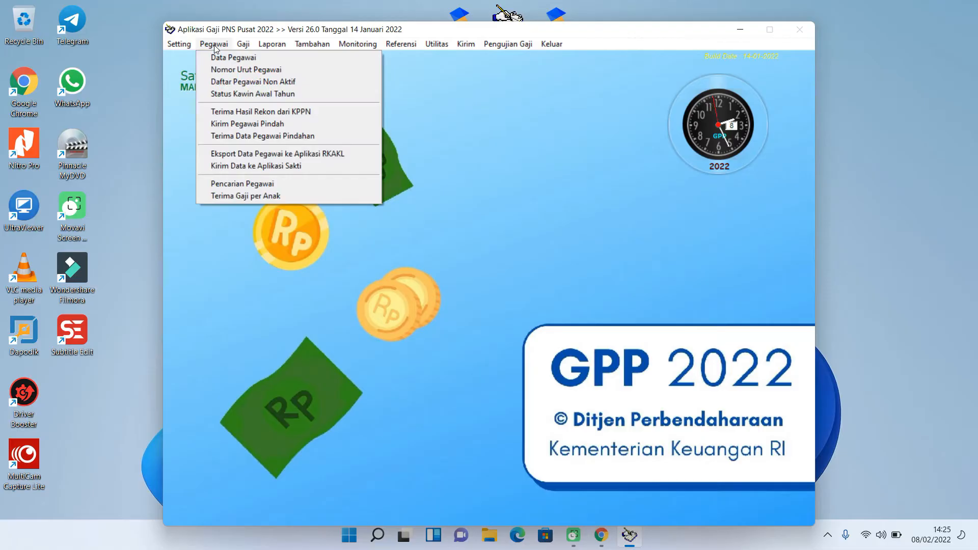
left_click(281, 138)
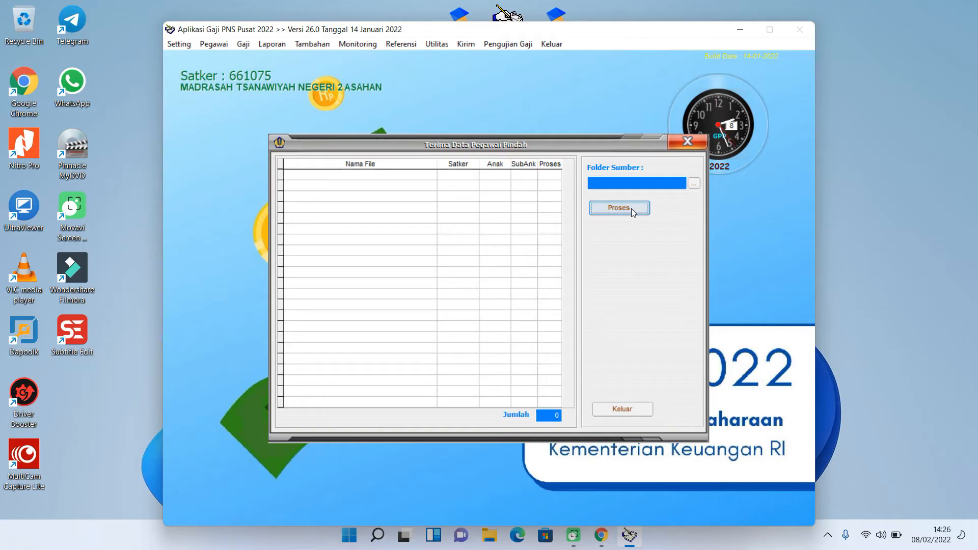
left_click(647, 407)
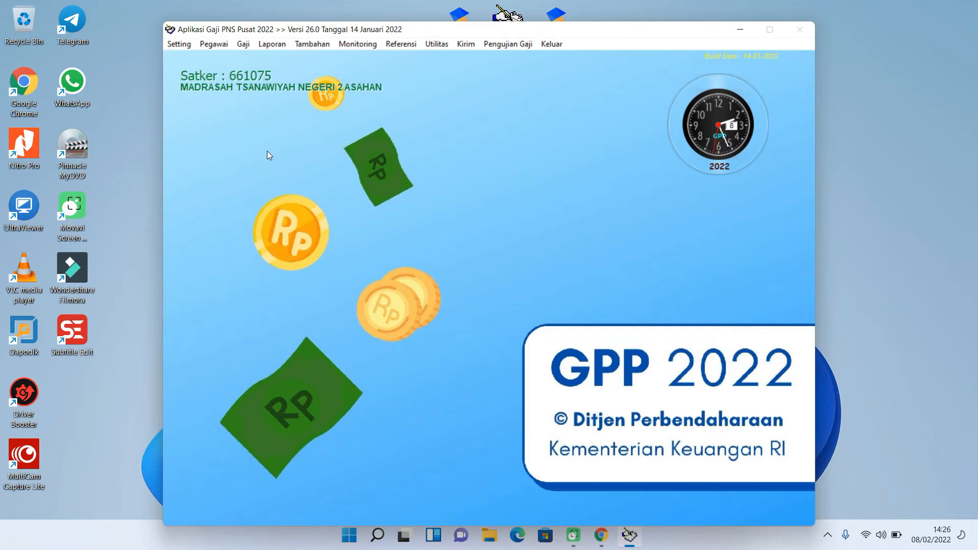
left_click(220, 46)
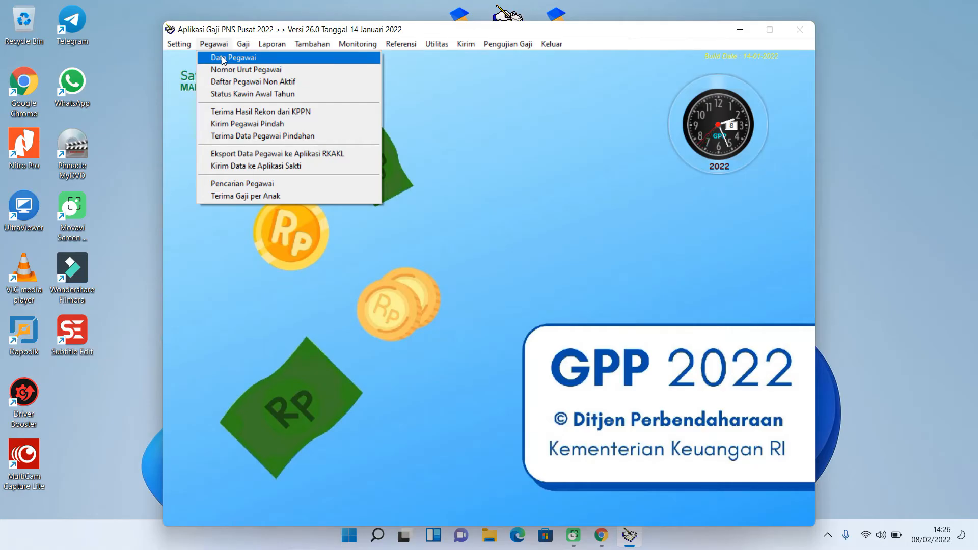
left_click(223, 59)
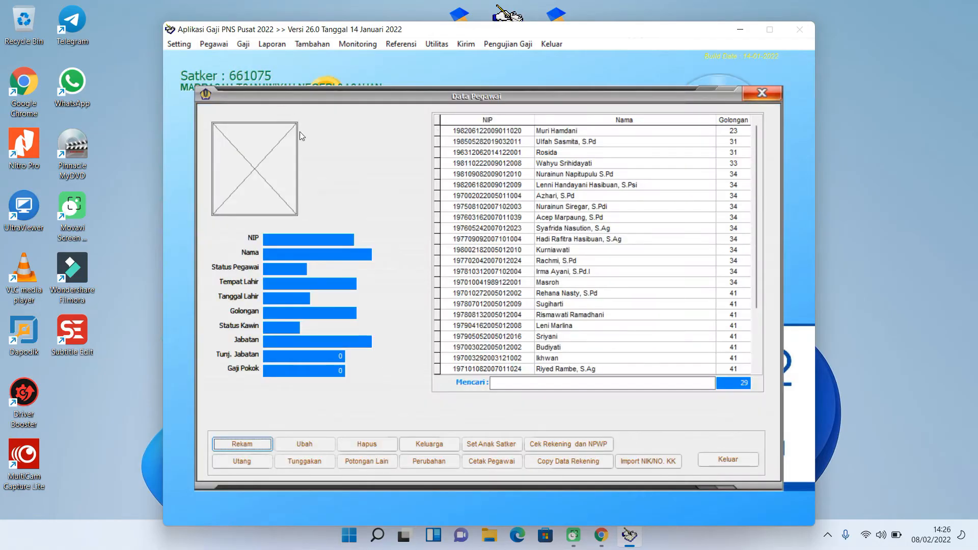
left_click(243, 444)
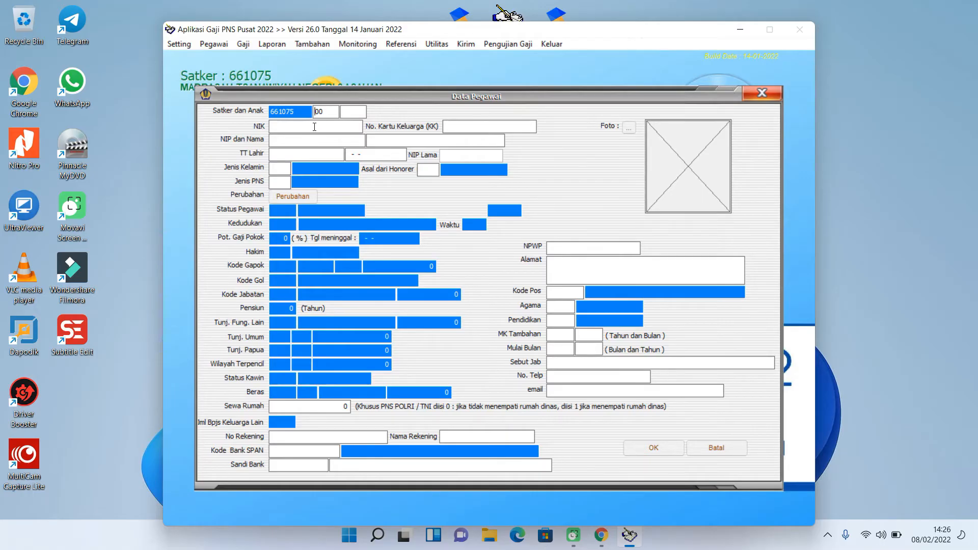
left_click(326, 138)
left_click(712, 456)
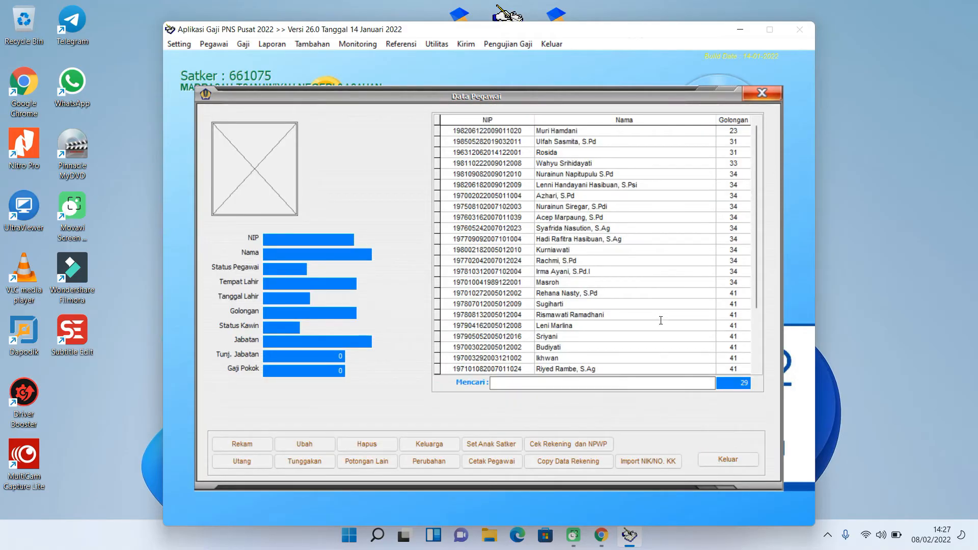
left_click(584, 357)
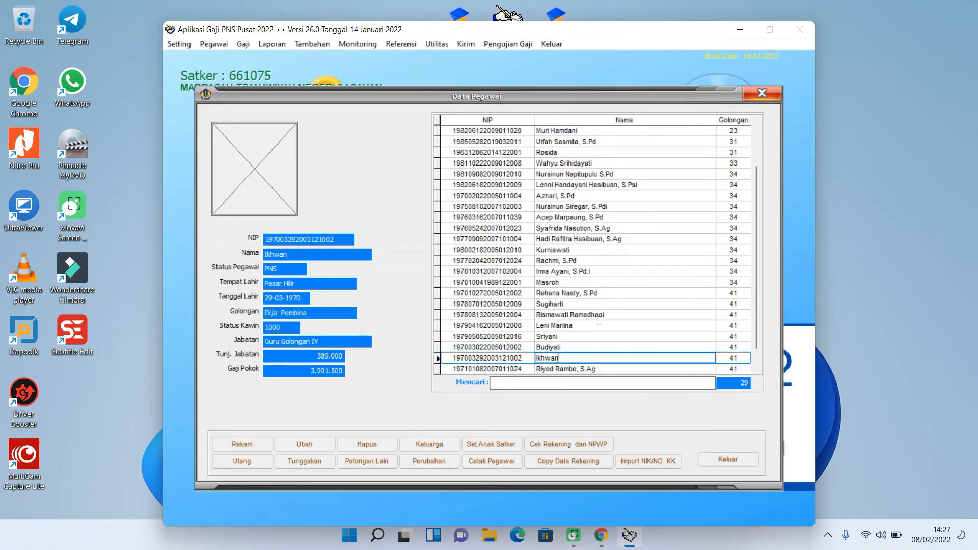
scroll(591, 327, "down", 1)
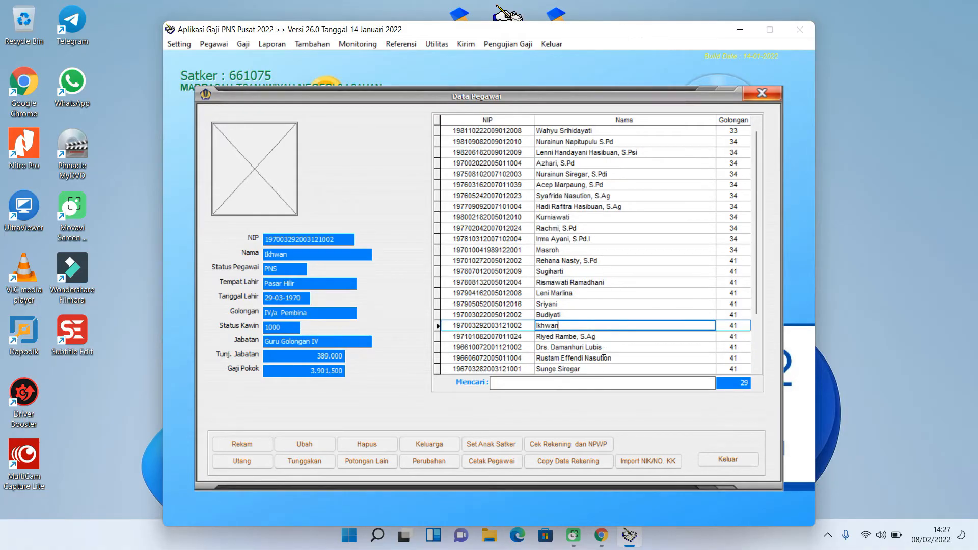
left_click(742, 461)
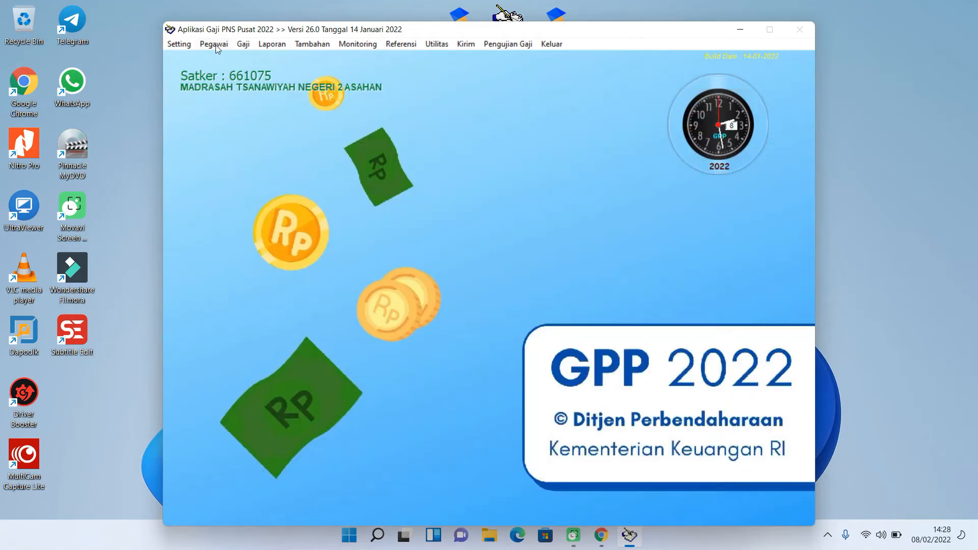
- In the send-to-SAKTI window, choose ADK Komitmen with destination folder C:\APLGAJISATKER\2022
left_click(216, 45)
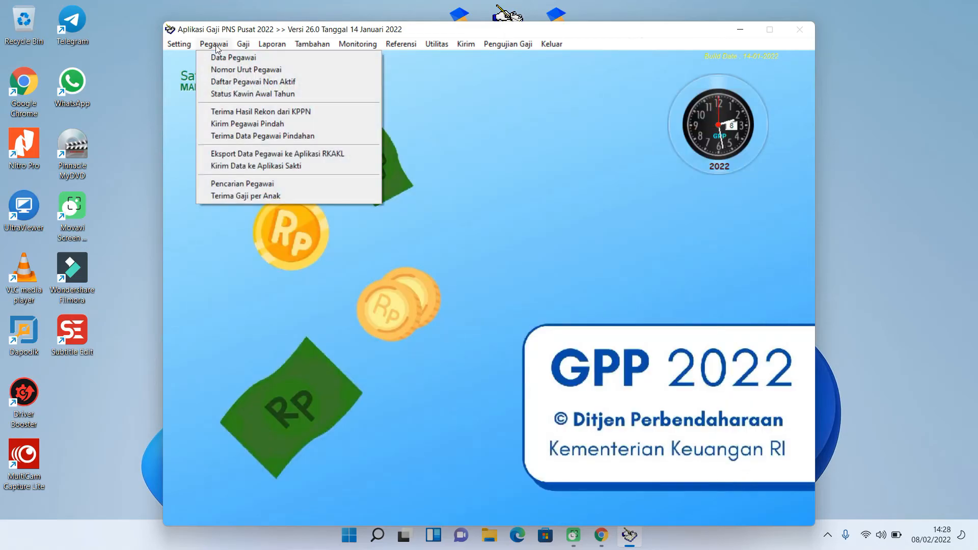
left_click(276, 172)
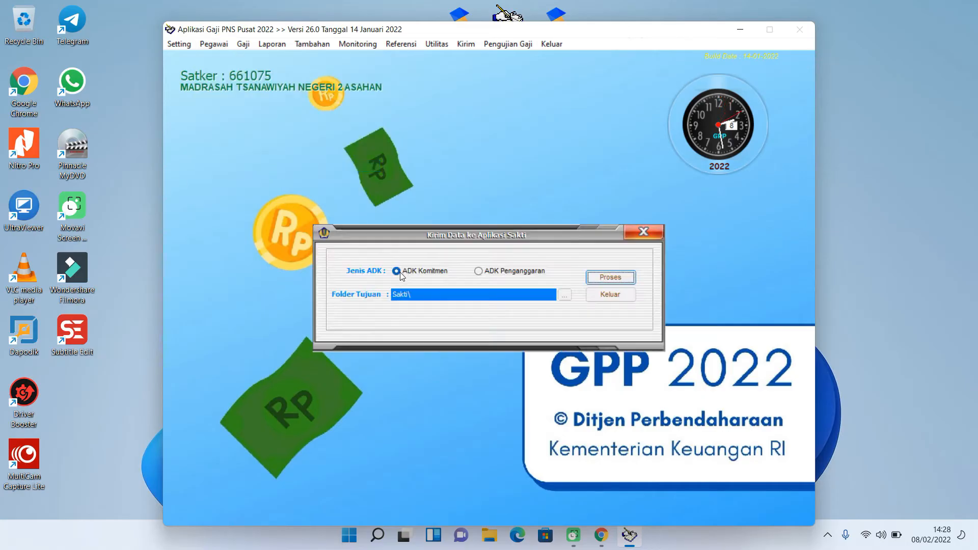
left_click(401, 274)
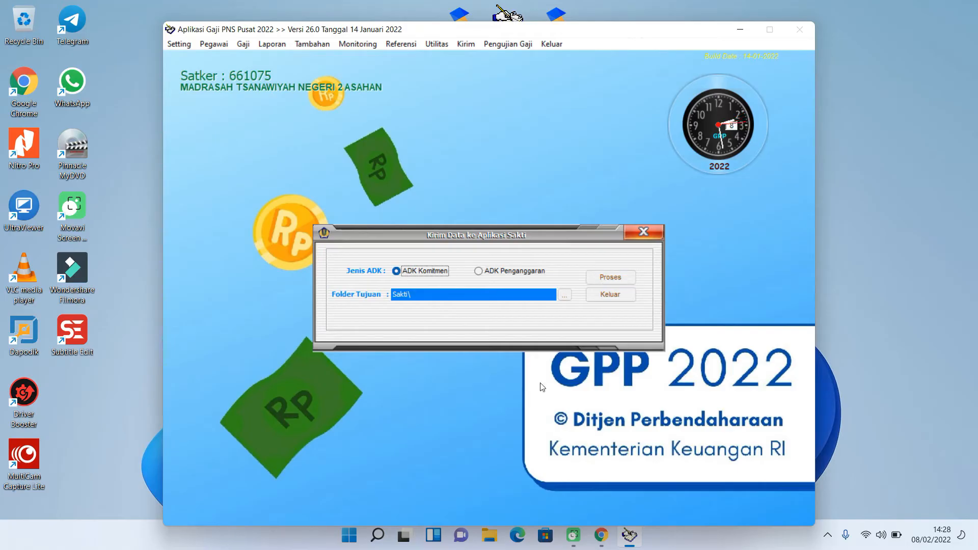
left_click(567, 297)
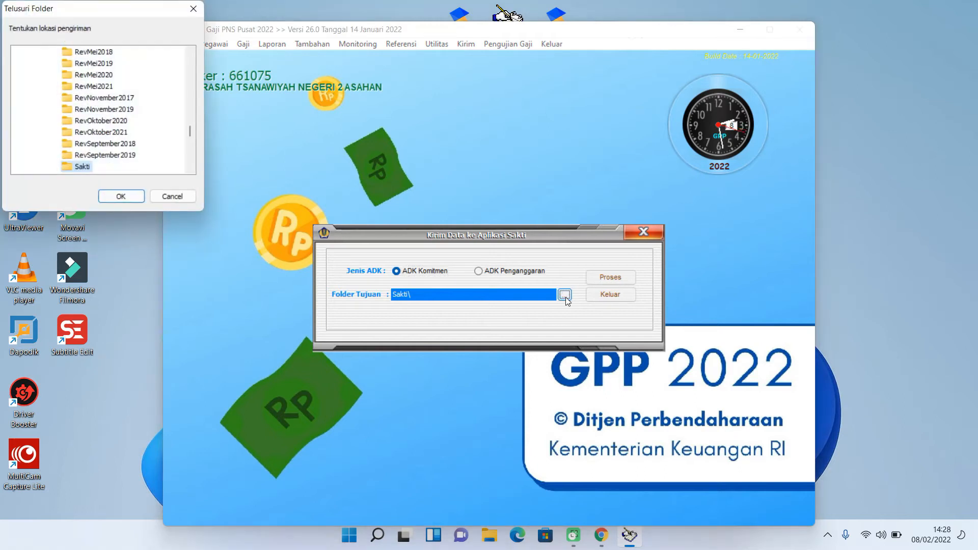
scroll(140, 124, "up", 3)
scroll(140, 124, "up", 10)
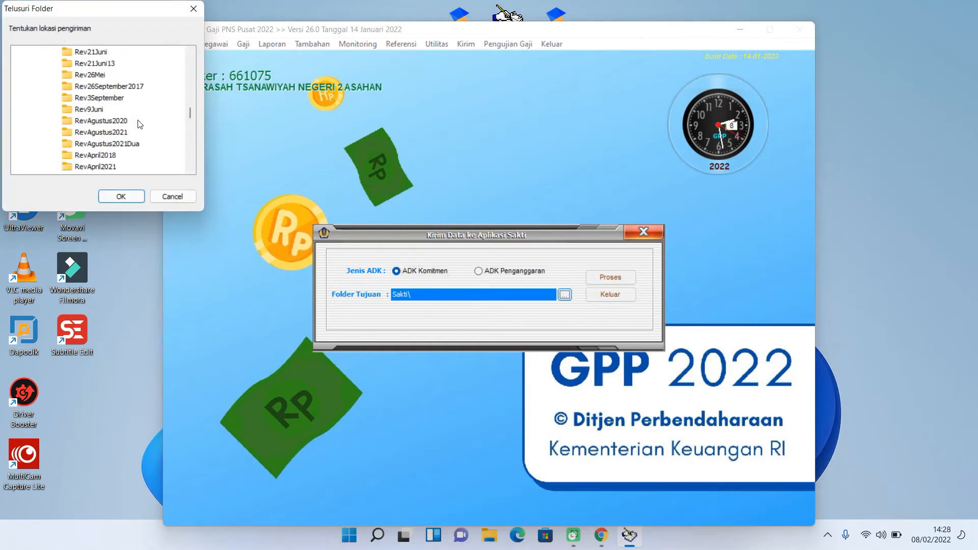
scroll(140, 125, "up", 2)
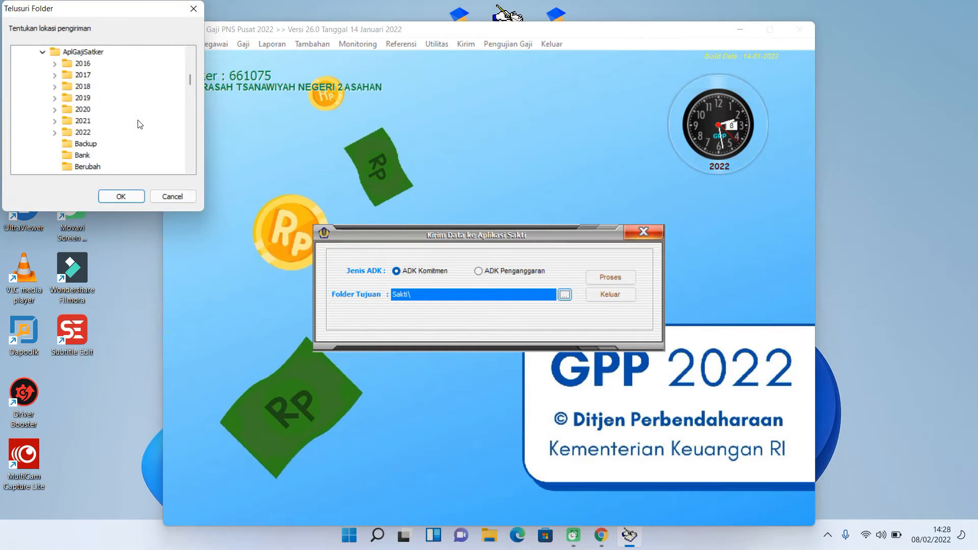
left_click(83, 133)
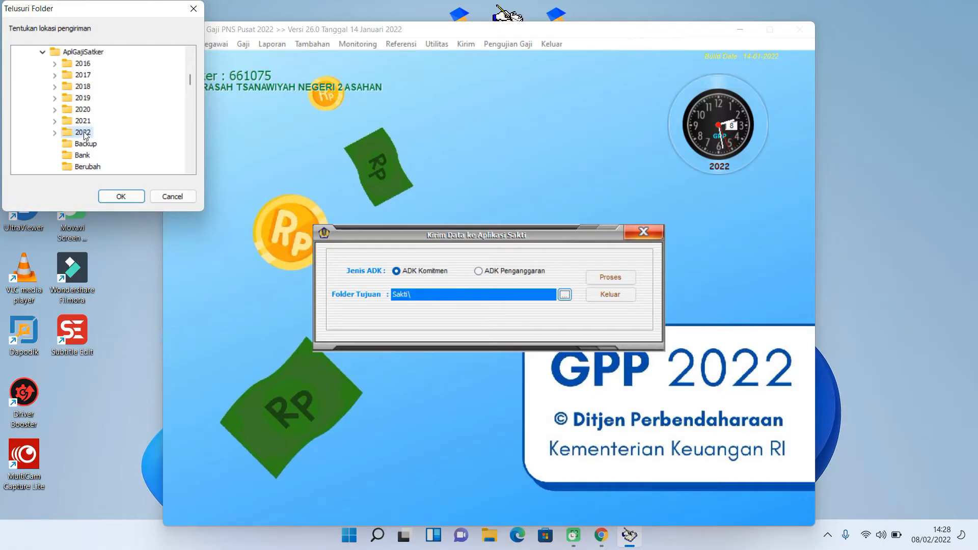
left_click(132, 197)
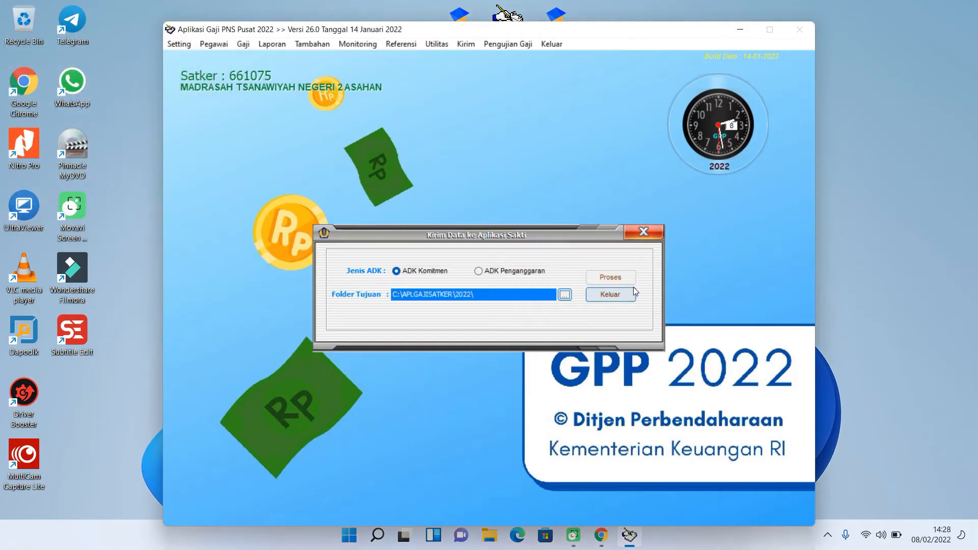
- Generate the ADK Komitmen file, acknowledge the confirmation, and close the Kirim Data dialog
left_click(622, 277)
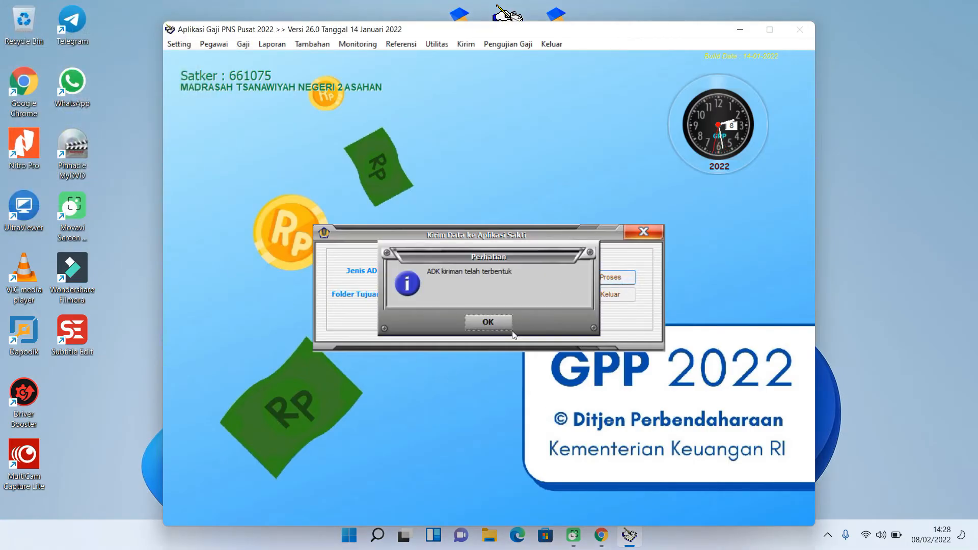
left_click(485, 325)
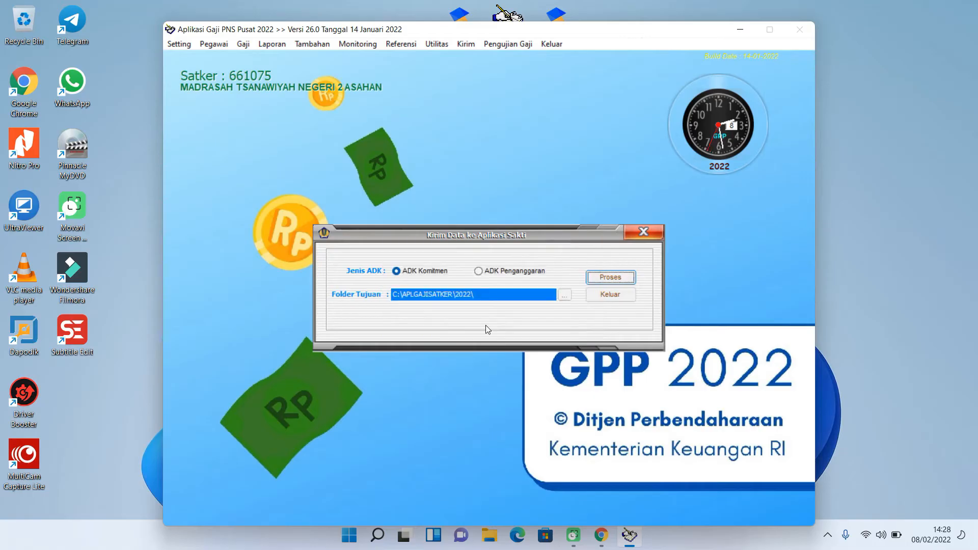
left_click(618, 297)
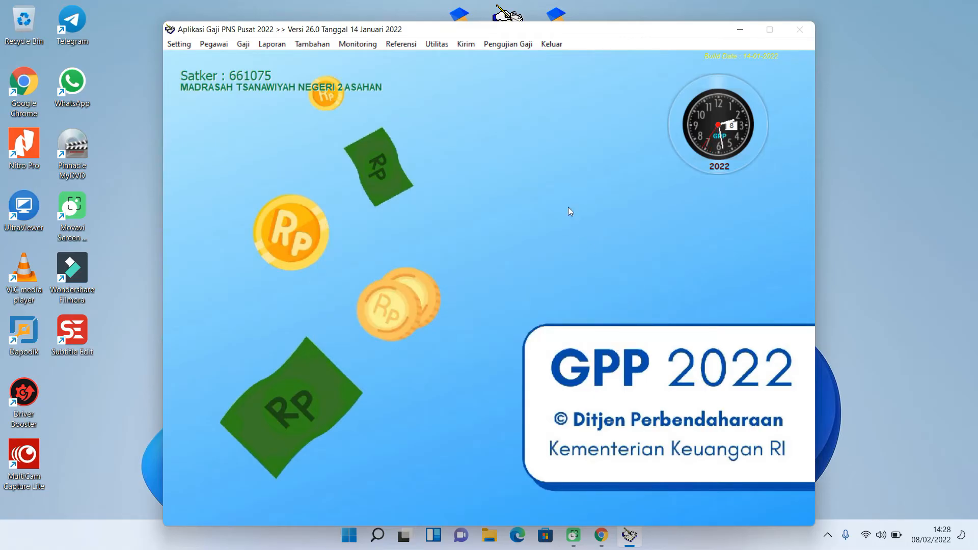
left_click(552, 44)
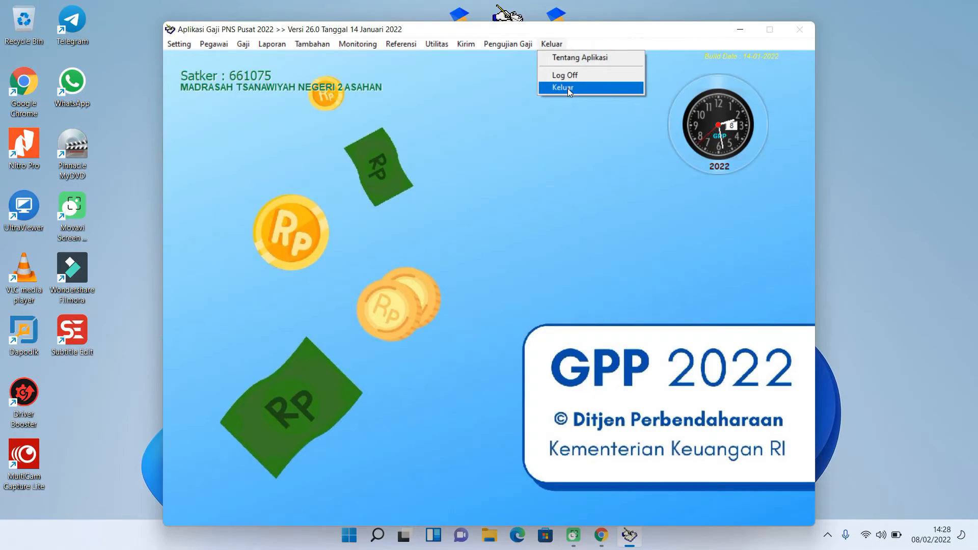
left_click(568, 88)
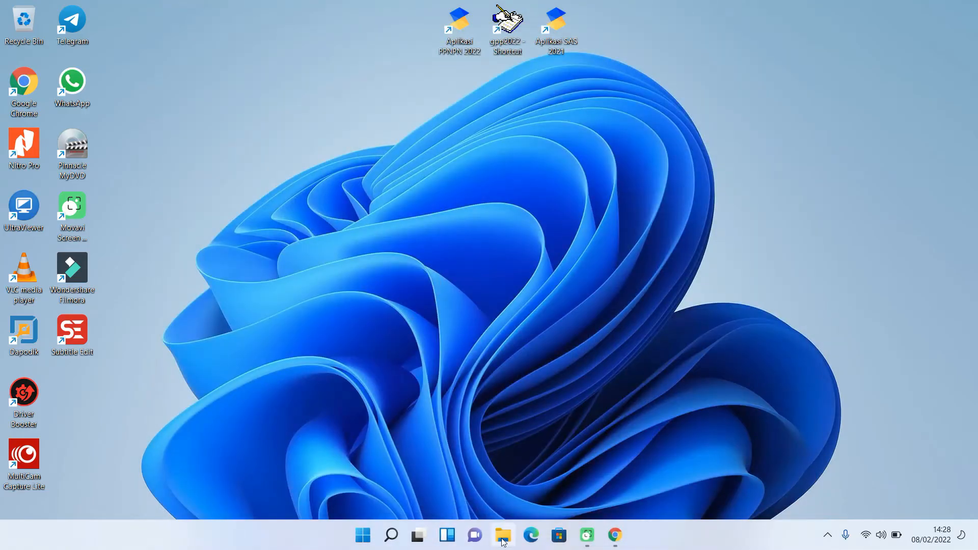
left_click(503, 538)
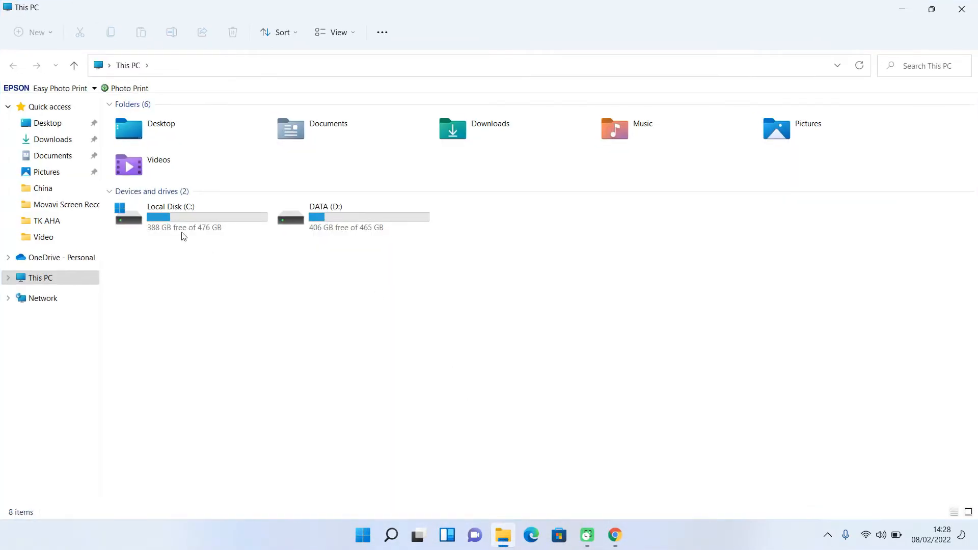
left_click(166, 220)
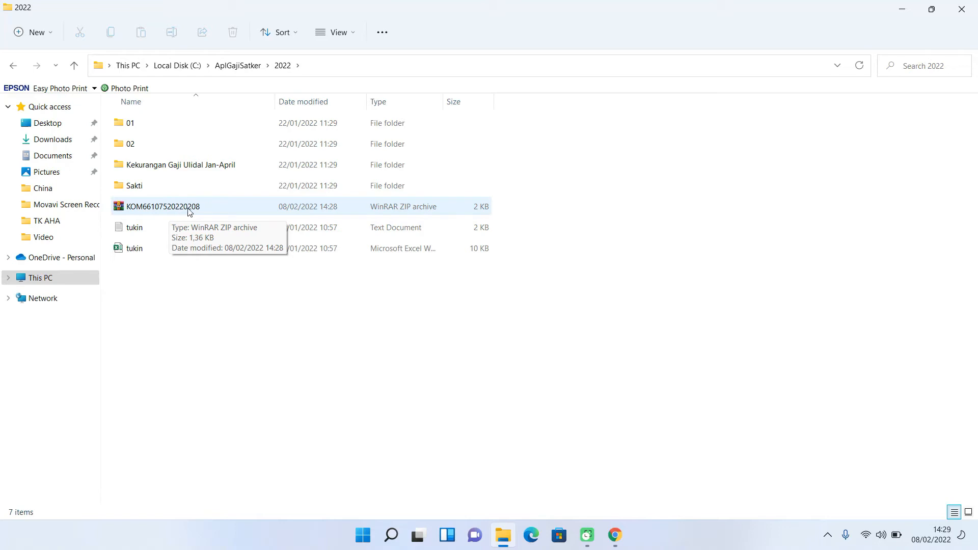
left_click(210, 211)
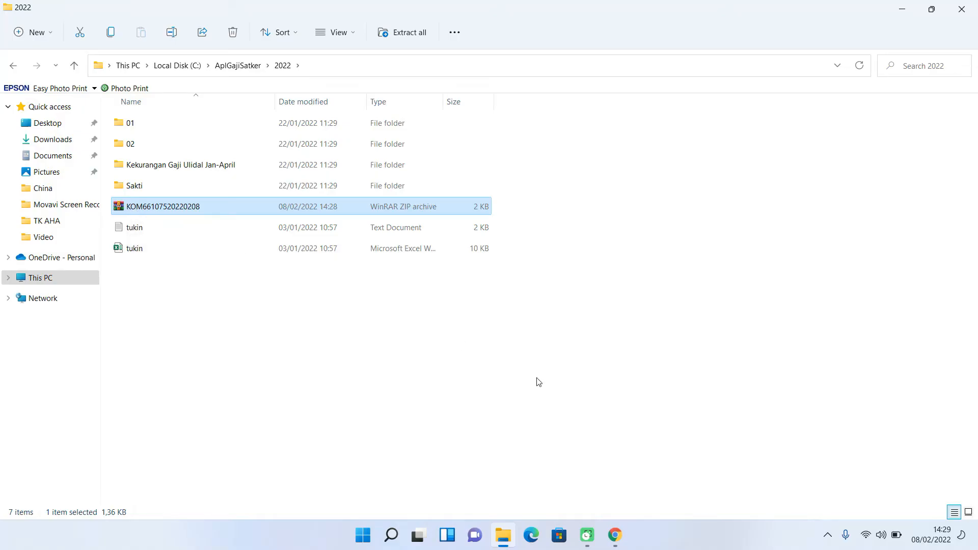
- Return to SAKTI's RUH Supplier tab and open Komitmen > ADK > ADK Data Pegawai
left_click(615, 535)
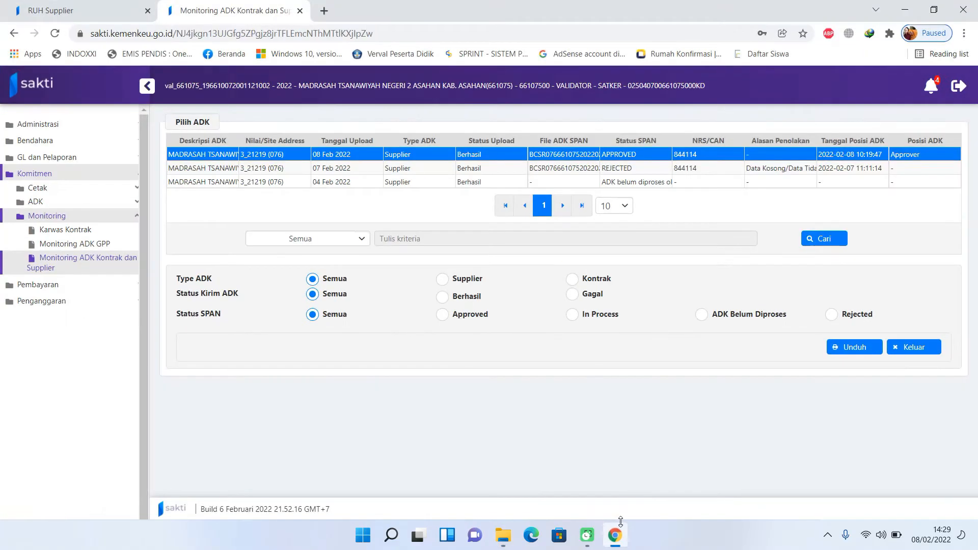
left_click(51, 10)
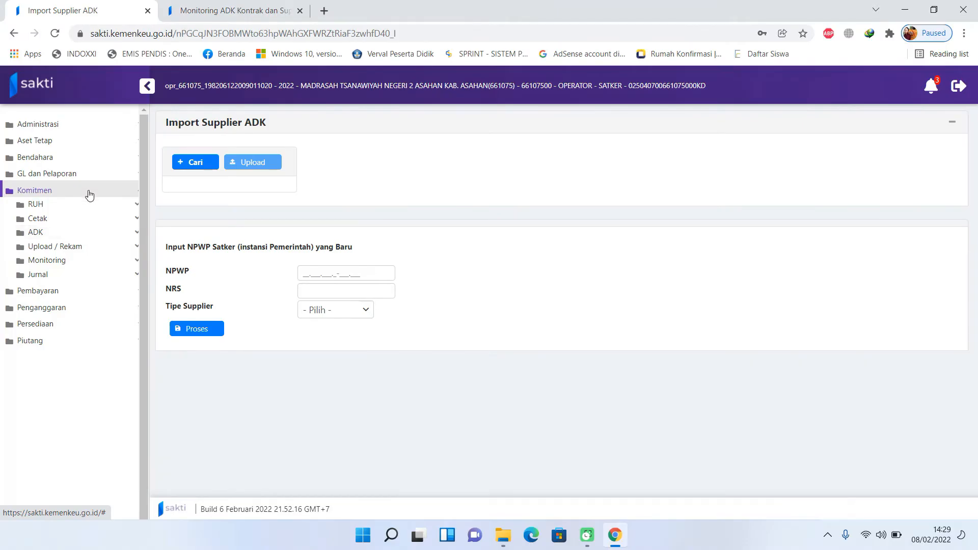
left_click(97, 237)
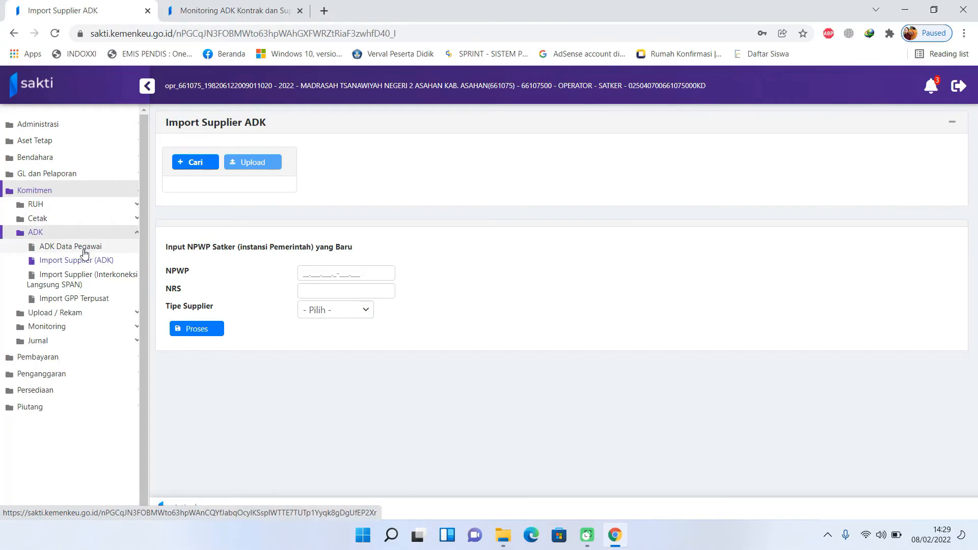
left_click(84, 249)
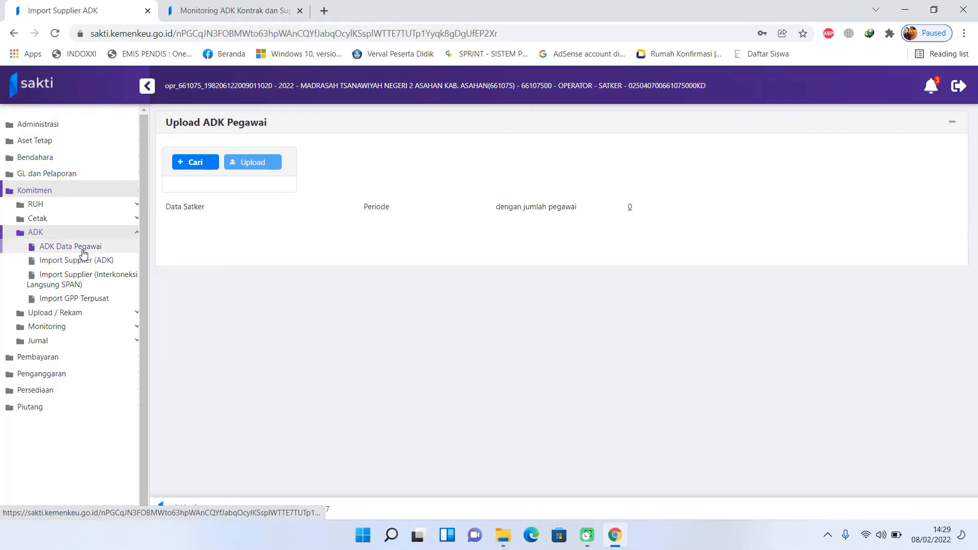
left_click(196, 163)
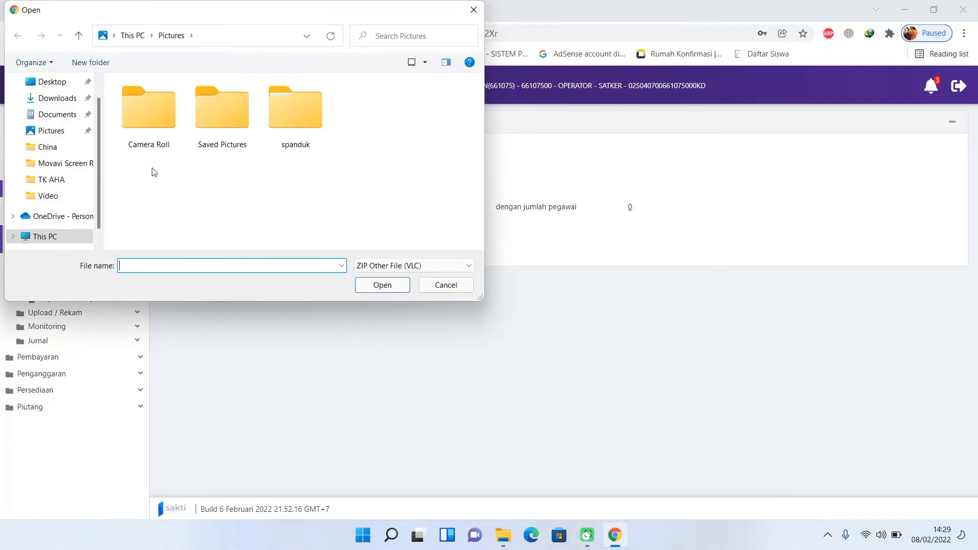
left_click(49, 238)
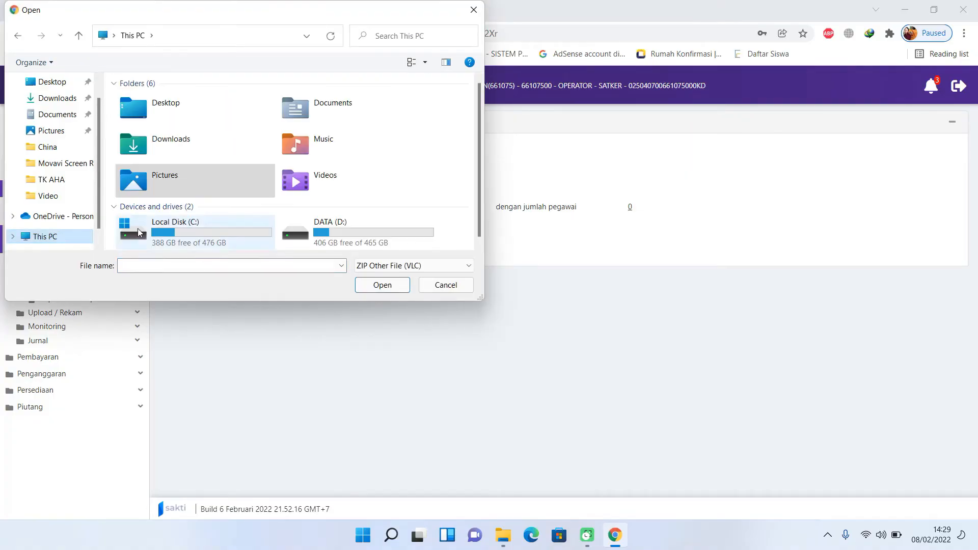
double_click(181, 227)
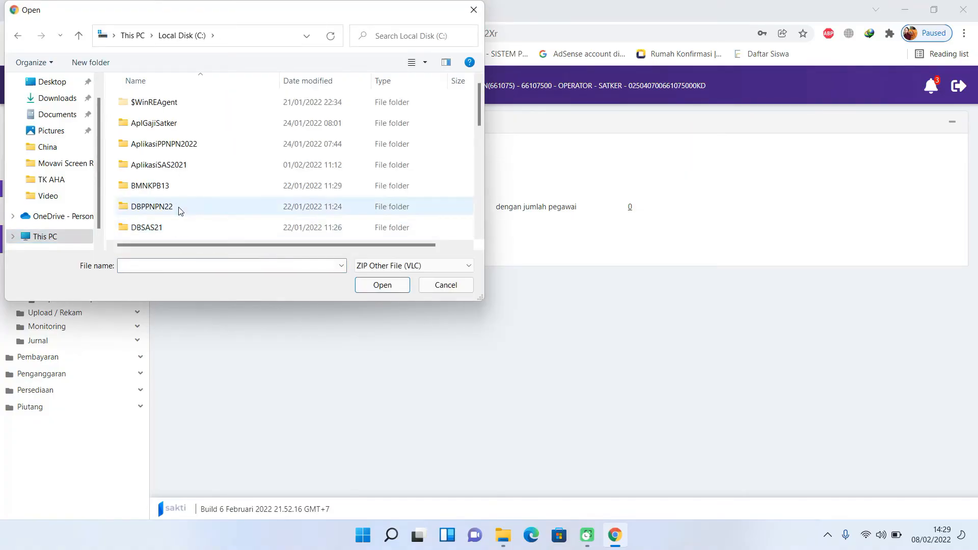
double_click(170, 125)
double_click(144, 231)
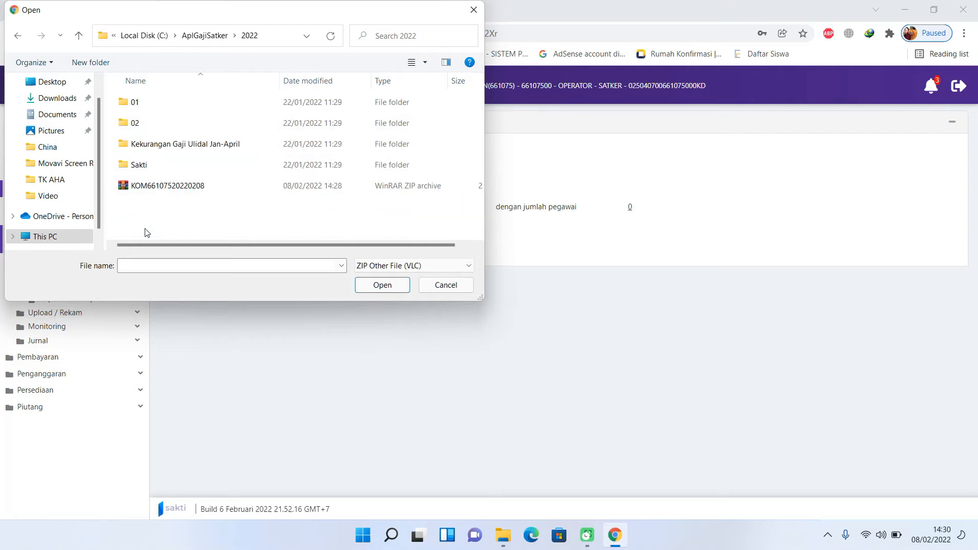
left_click(170, 189)
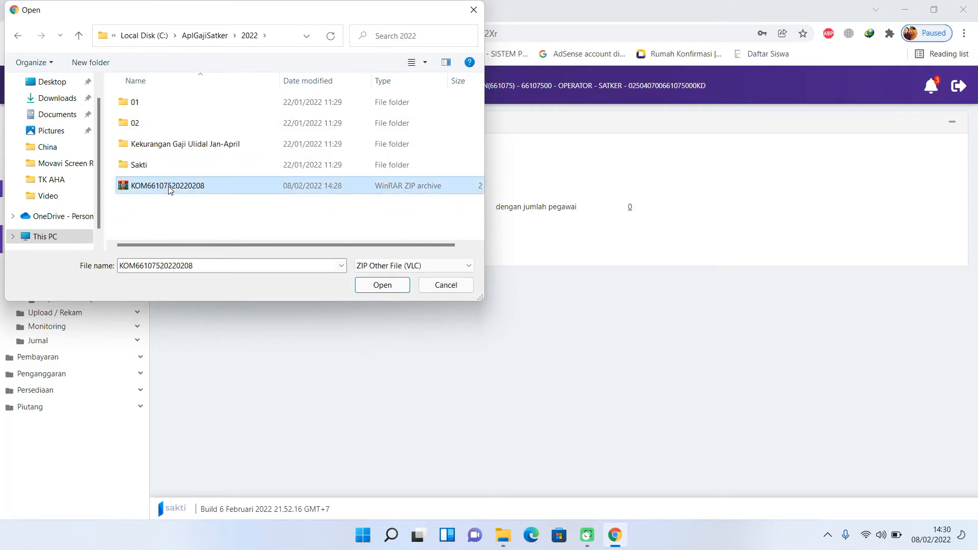
left_click(388, 292)
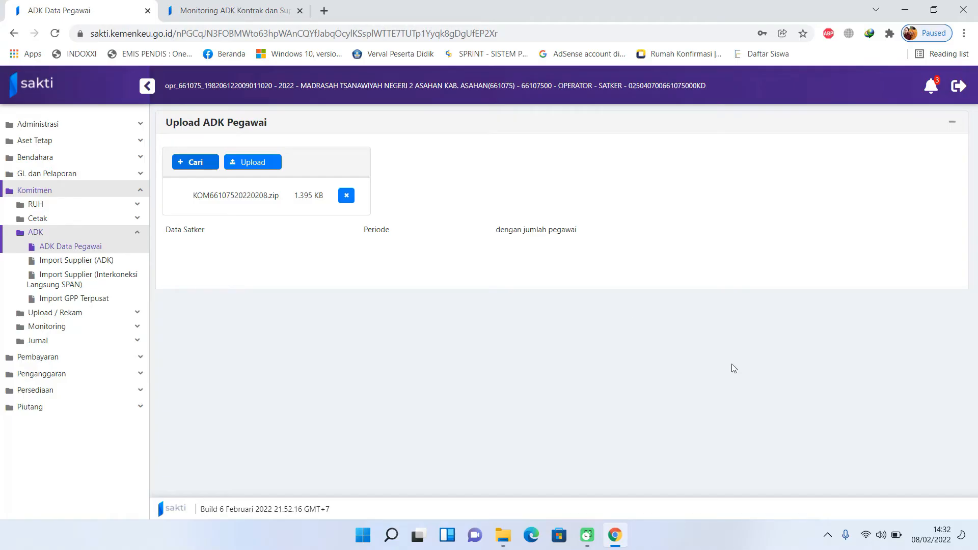
- Minimize Chrome and File Explorer to show the desktop, leaving KOM66107520220208.zip attached in SAKTI
left_click(905, 11)
left_click(904, 11)
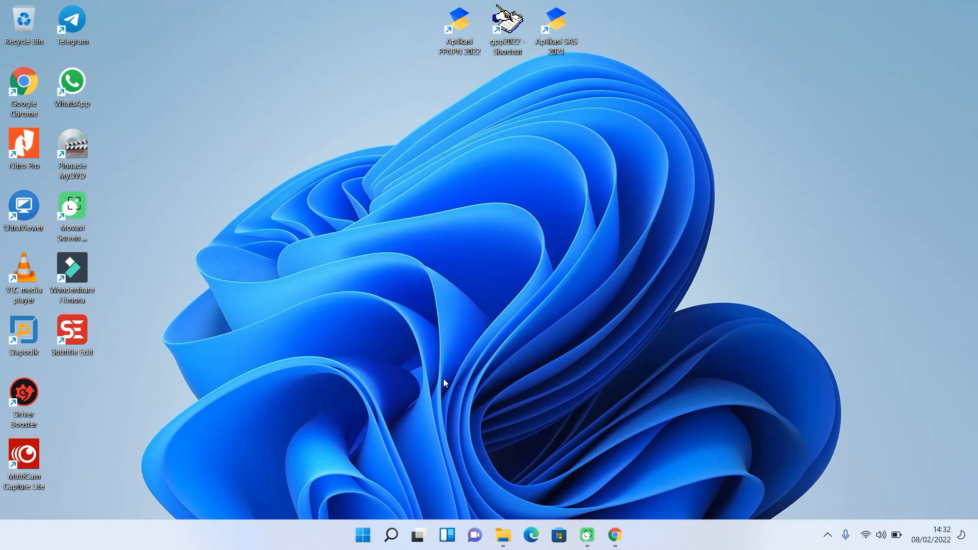
- Launch Excel from Windows search with a blank Book1 workbook and open Excel Options
left_click(392, 535)
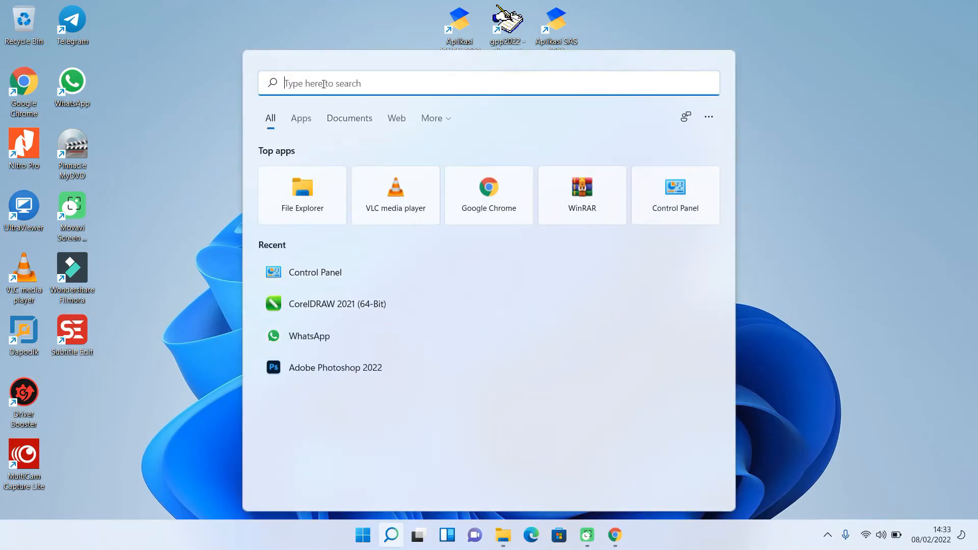
type("exc")
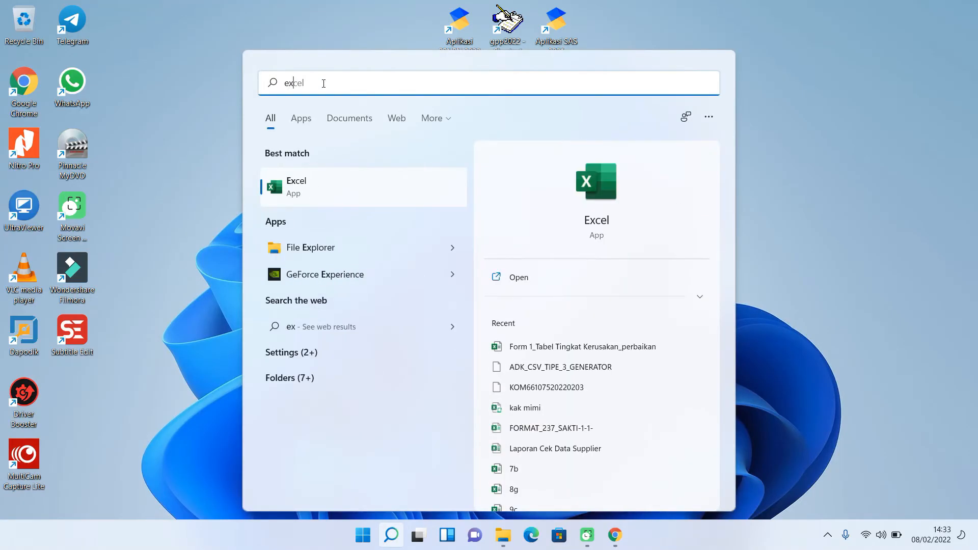
left_click(324, 190)
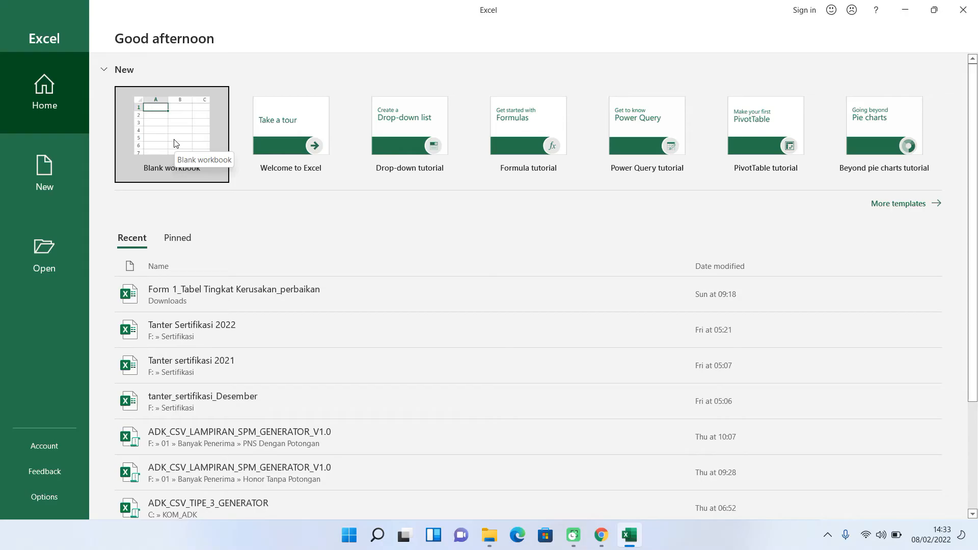
left_click(174, 143)
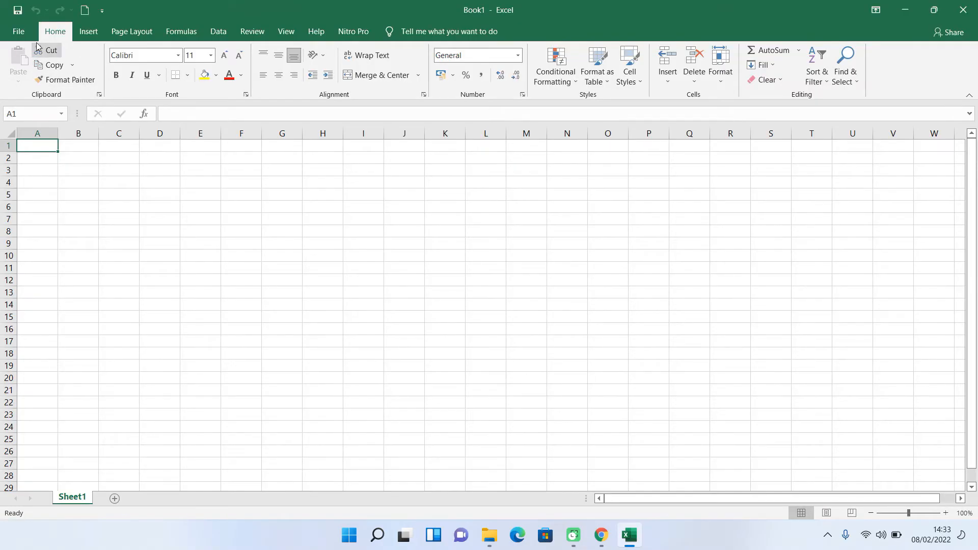
left_click(23, 31)
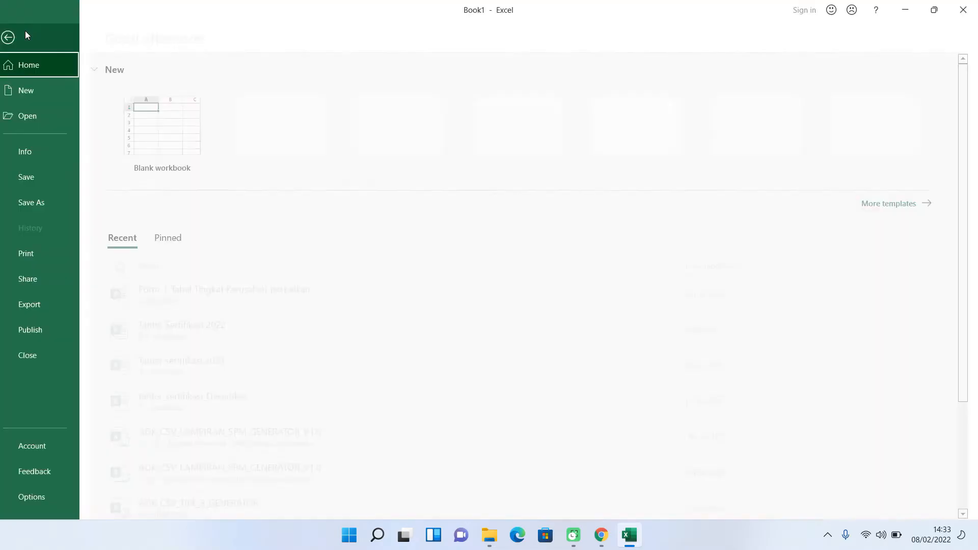
left_click(41, 497)
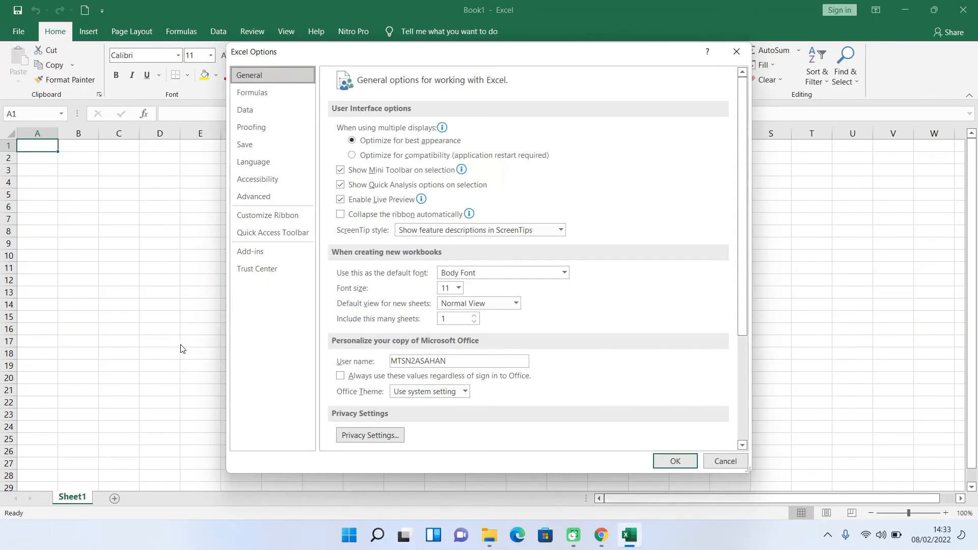
- Keep 'Enable all macros' in the Trust Center macro settings, confirm both dialogs, and close Excel
left_click(275, 269)
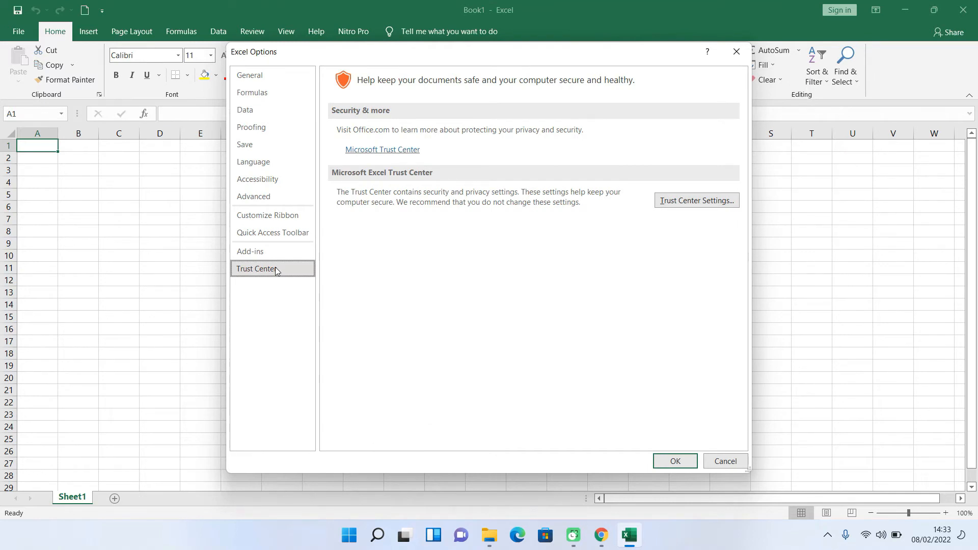
left_click(715, 200)
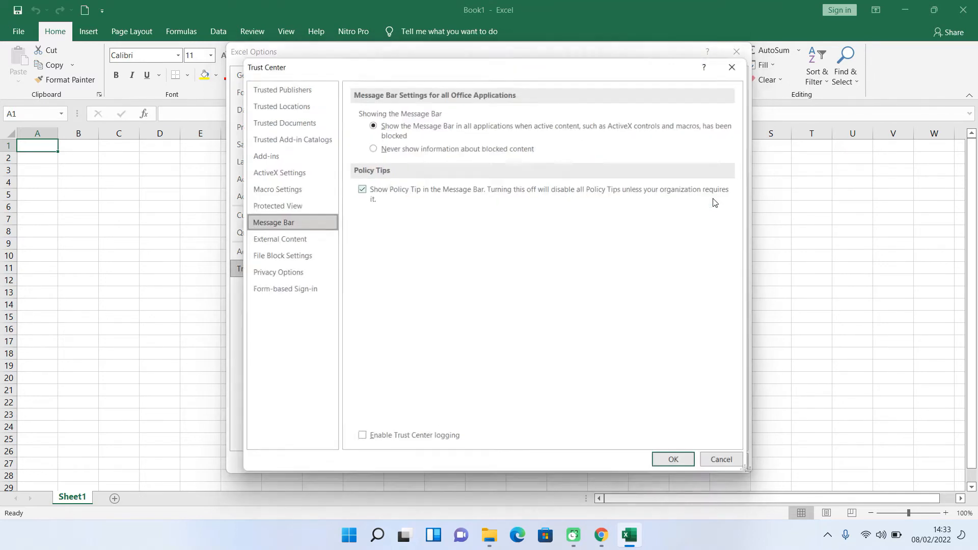
left_click(296, 189)
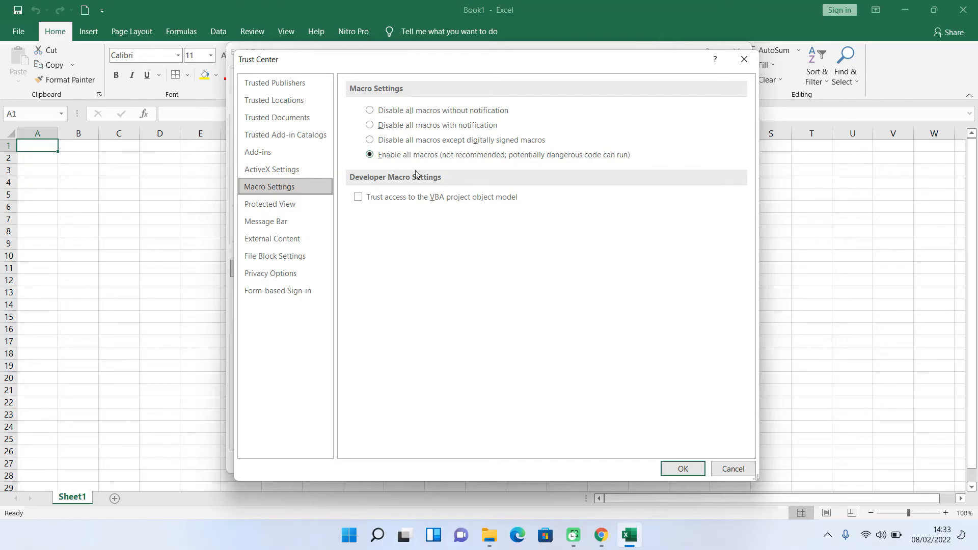
left_click(680, 466)
left_click(670, 461)
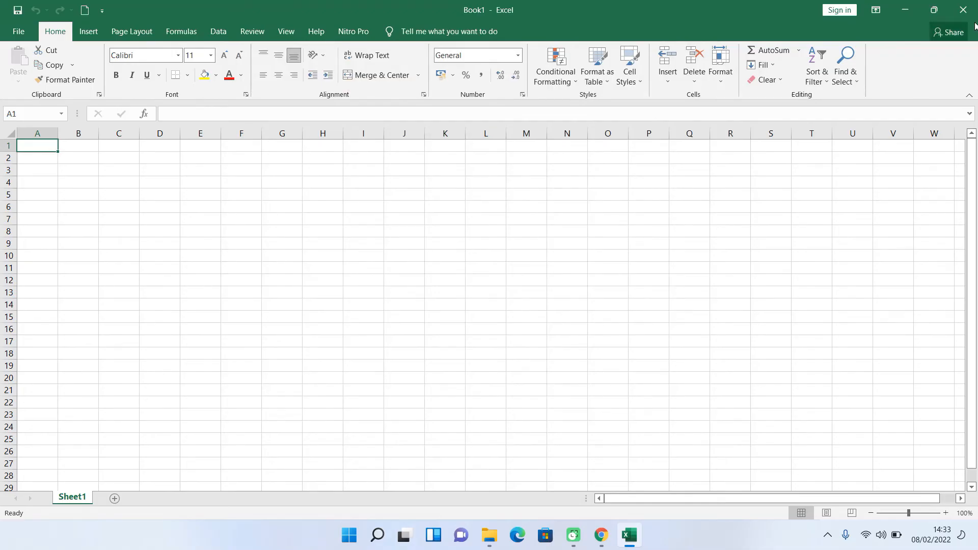
left_click(963, 10)
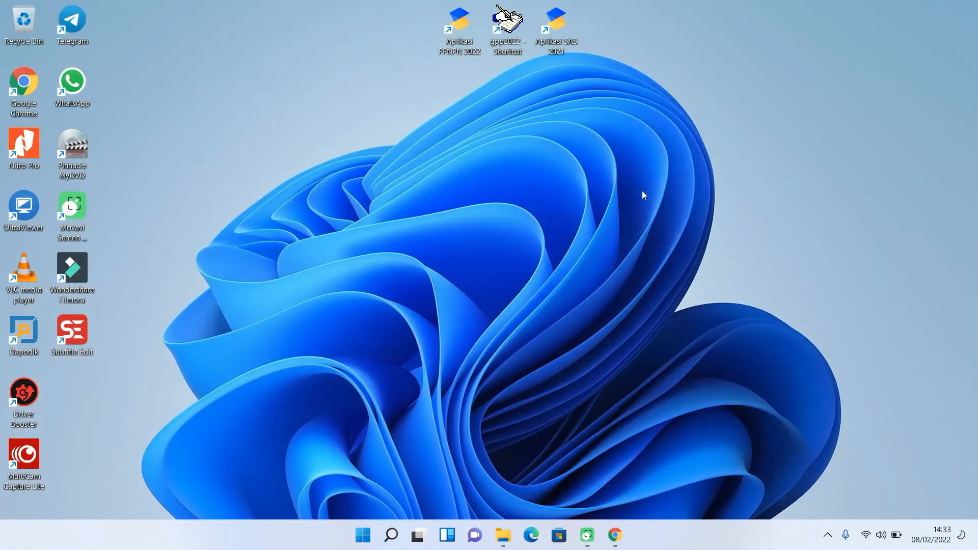
- Browse to C:\KOM_ADK in File Explorer and open the ADK_CSV_TIPE_3_GENERATOR workbook
left_click(500, 534)
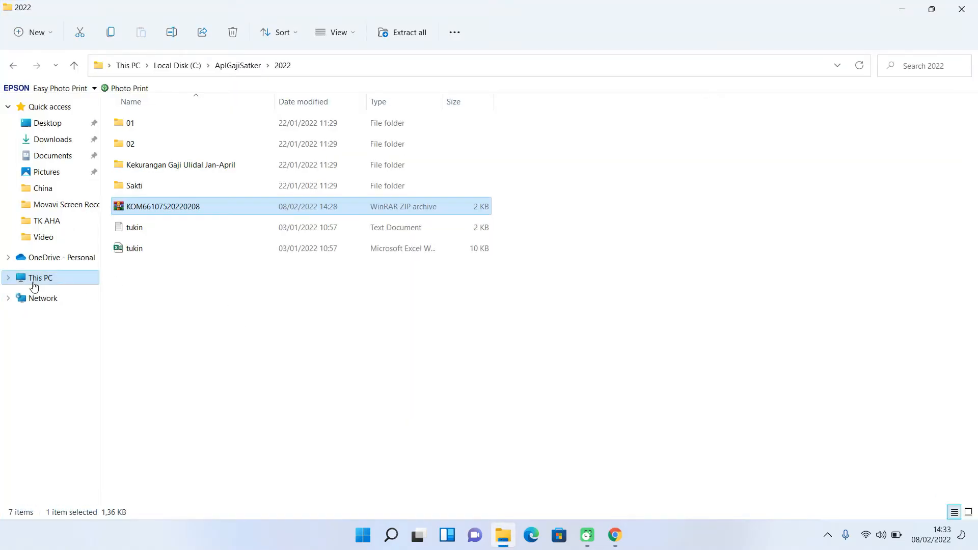
left_click(33, 285)
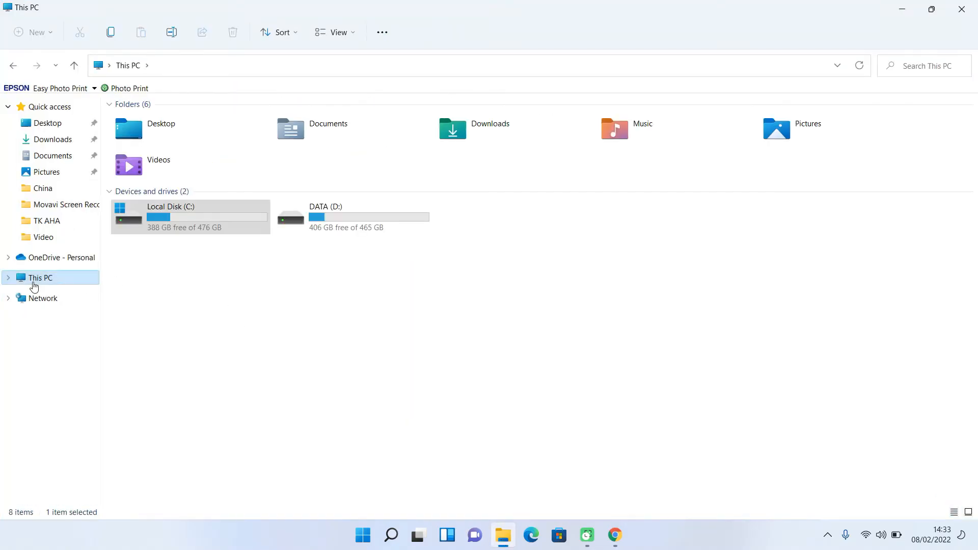
double_click(151, 221)
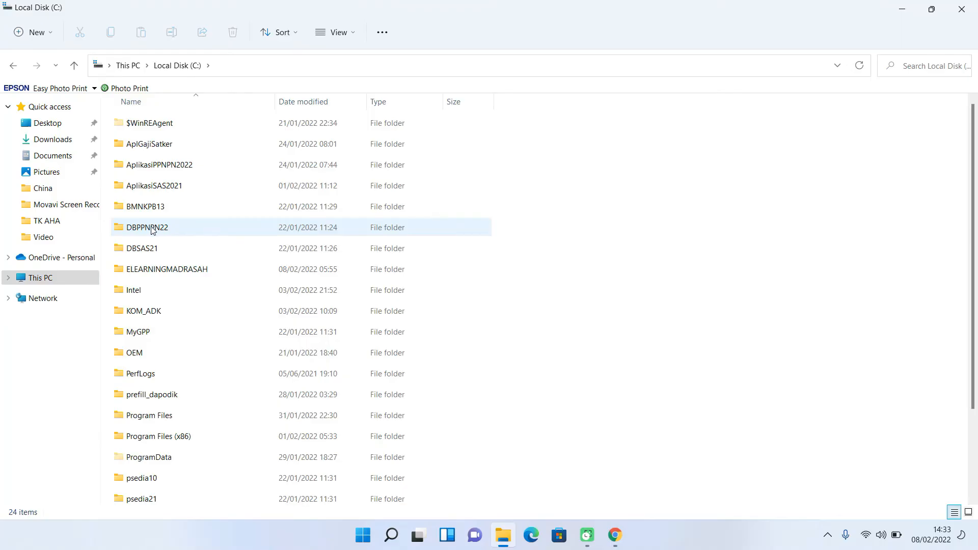
left_click(143, 316)
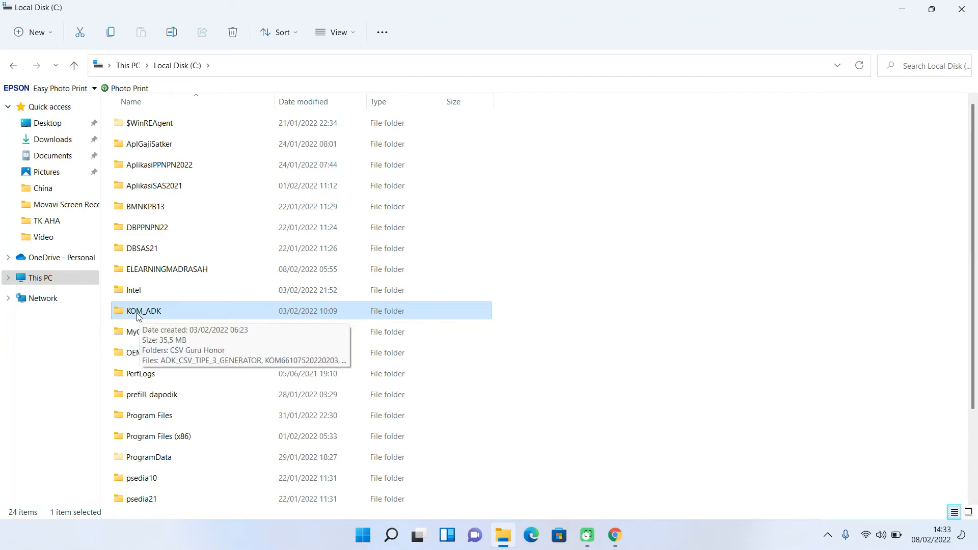
double_click(139, 313)
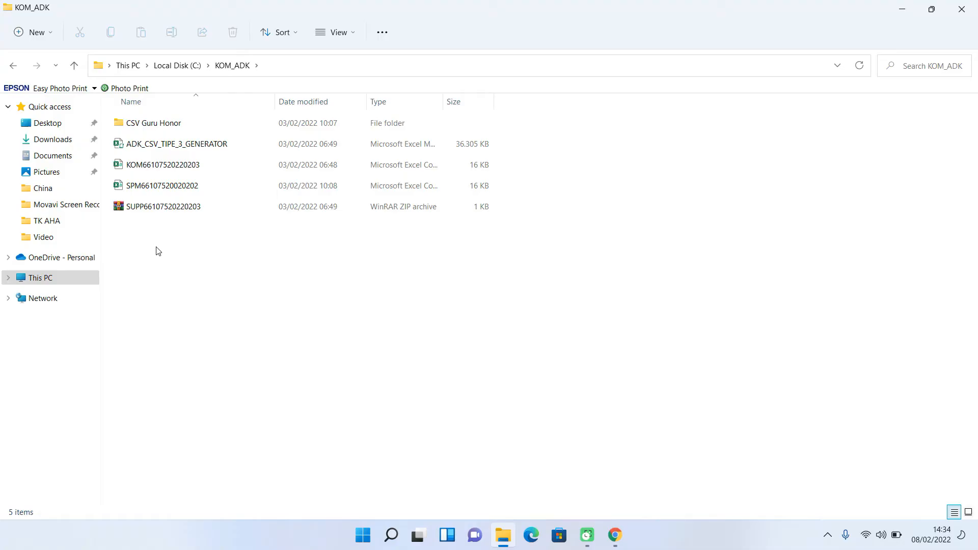
double_click(203, 148)
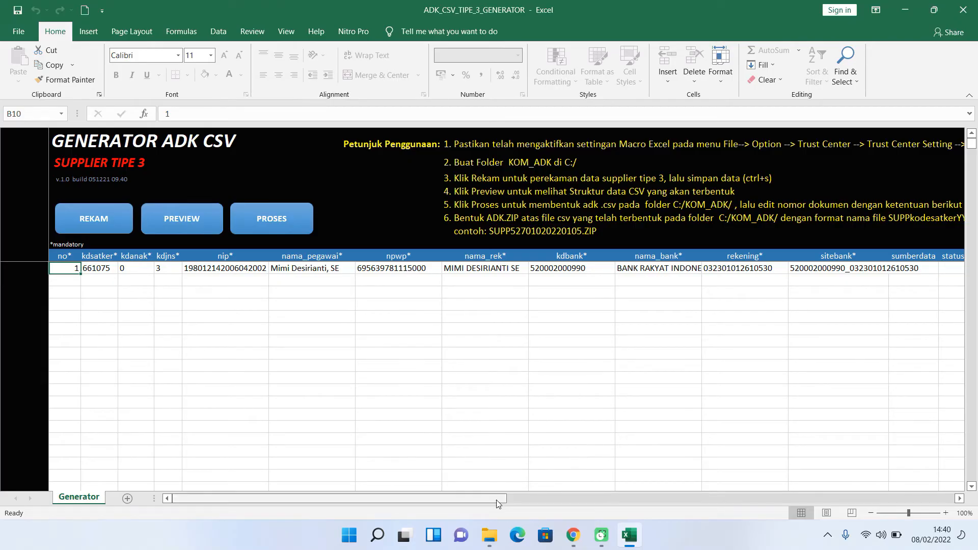
- Scroll right to inspect the KC KISARAN branch name in T10, then scroll back left
left_click_drag(500, 500, 688, 504)
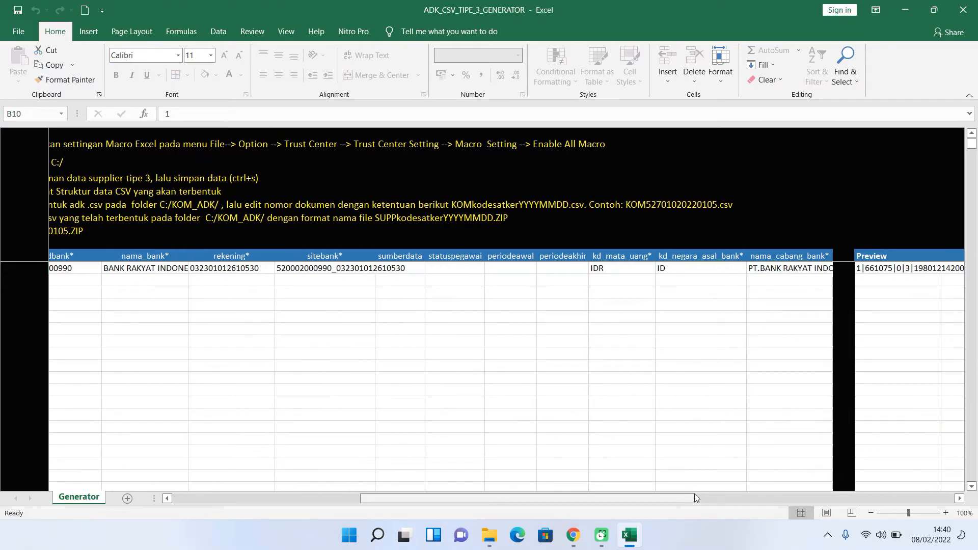
left_click(781, 269)
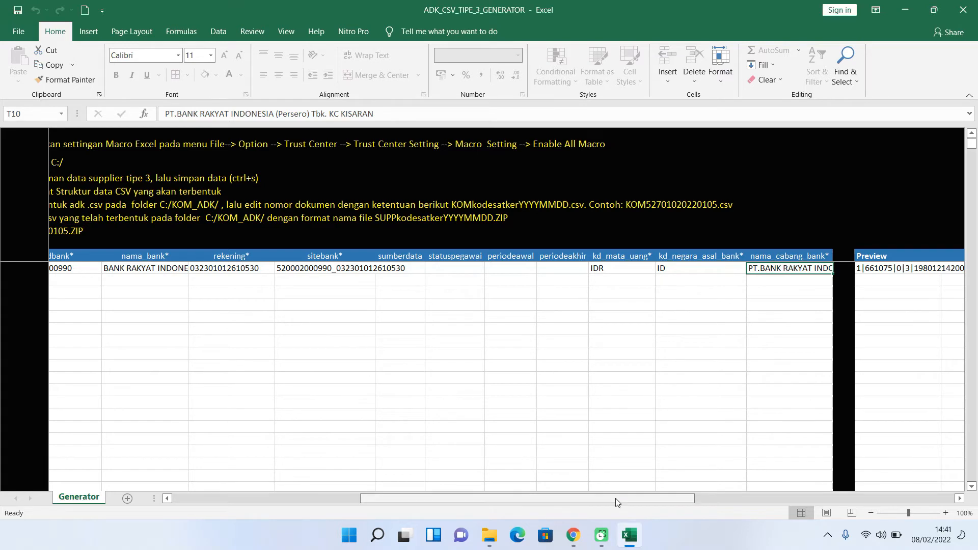
left_click_drag(616, 498, 380, 512)
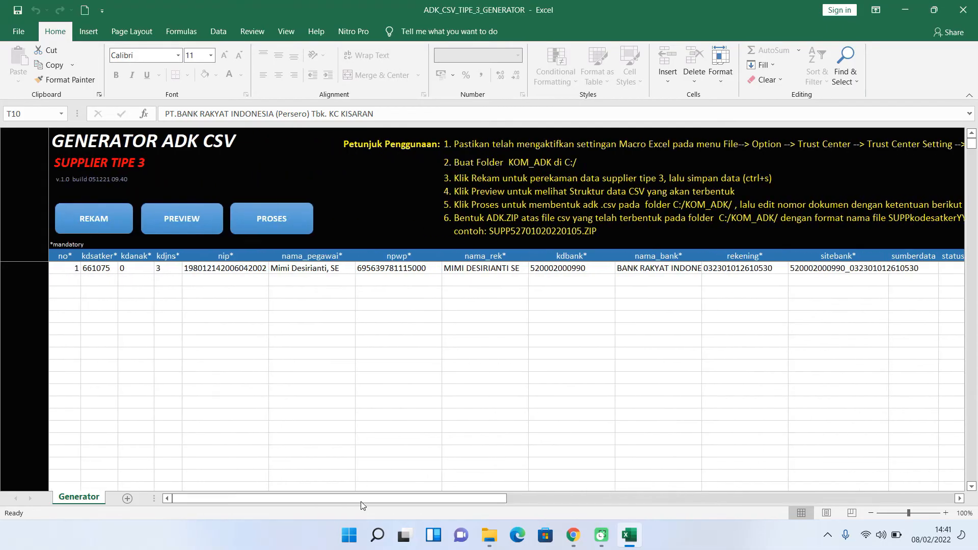
left_click(98, 269)
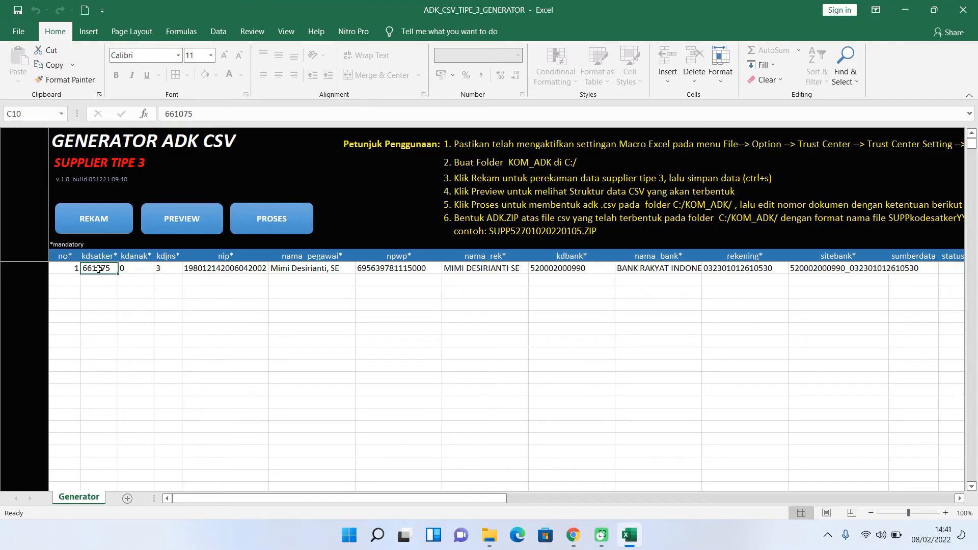
left_click(137, 269)
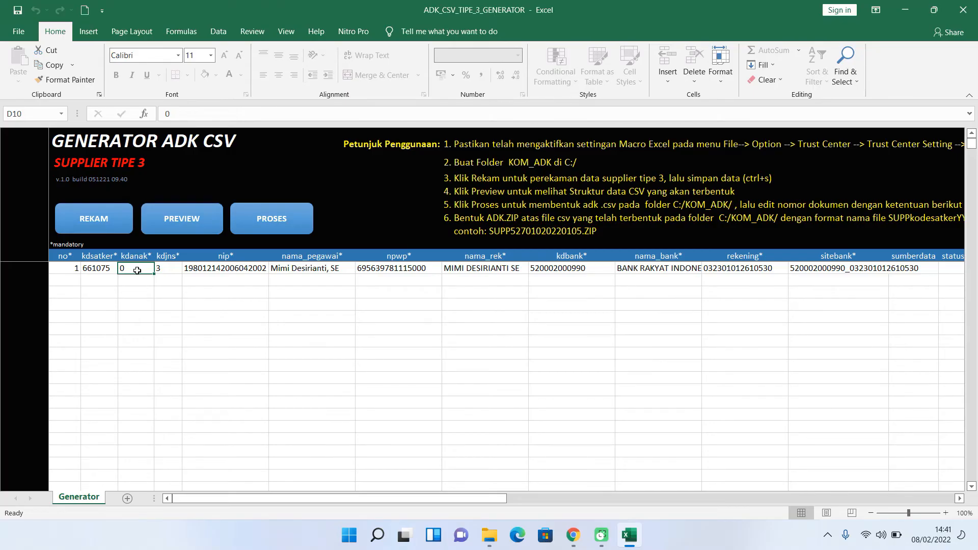
left_click(167, 270)
left_click(228, 268)
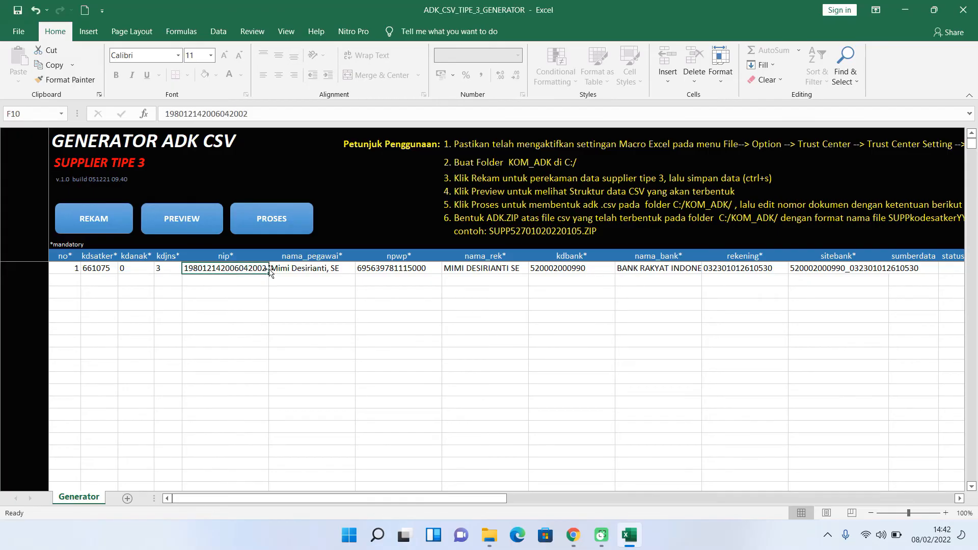
left_click(319, 270)
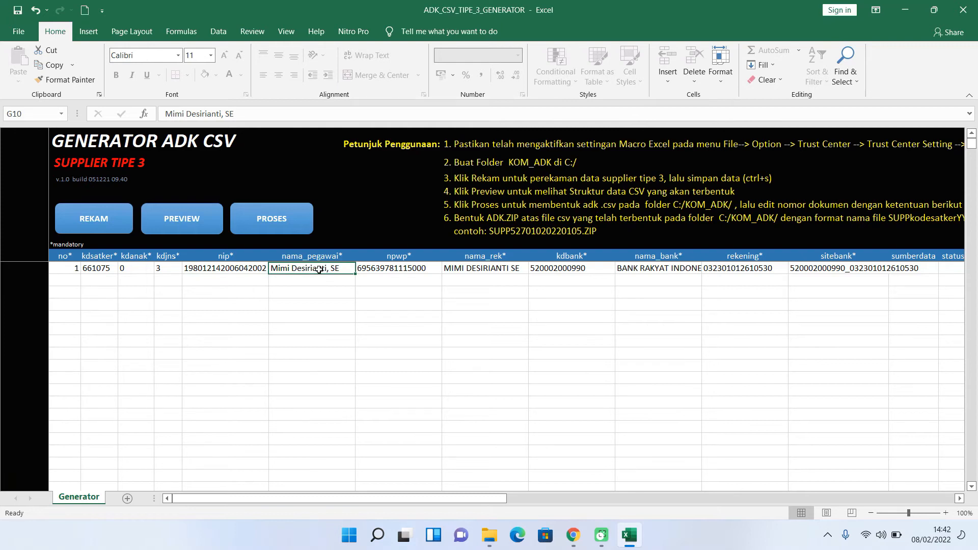
left_click(398, 270)
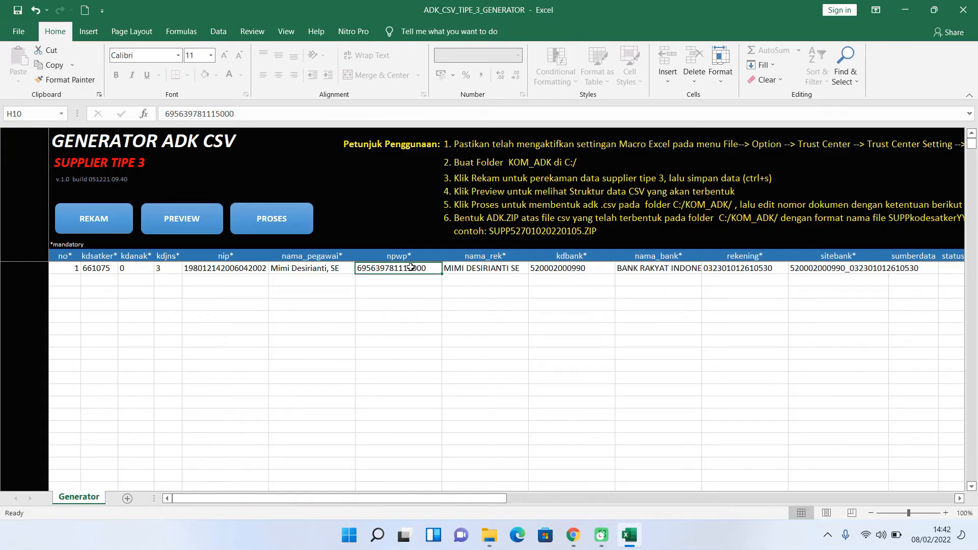
left_click(467, 269)
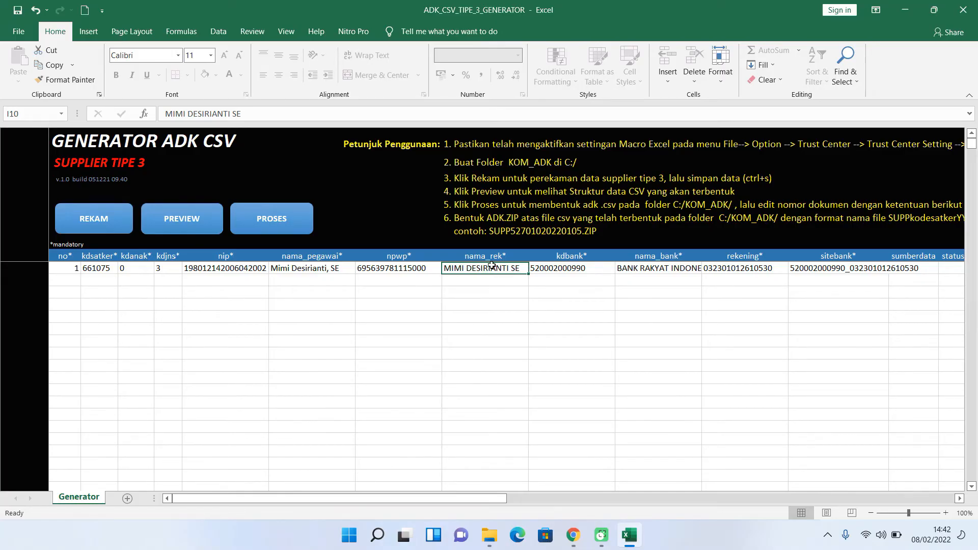
left_click(570, 270)
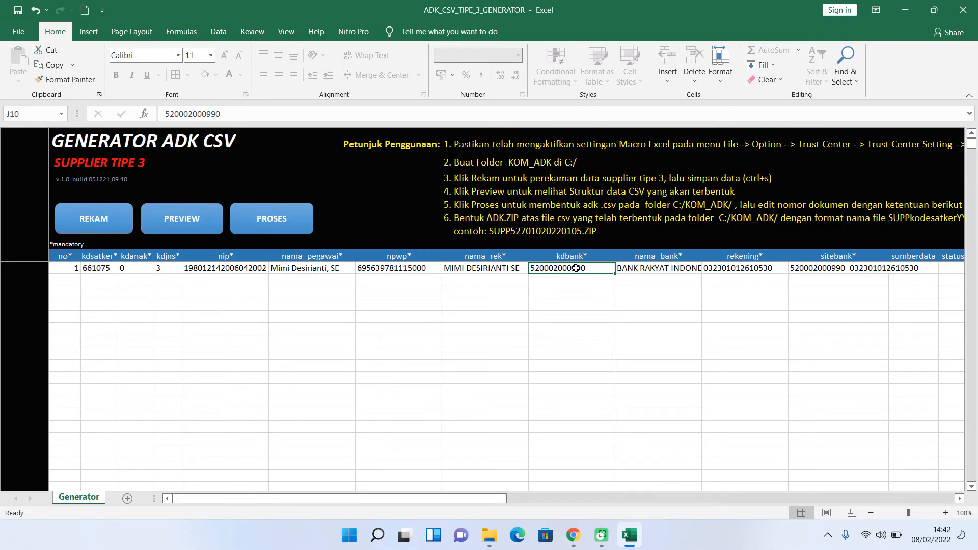
left_click(646, 268)
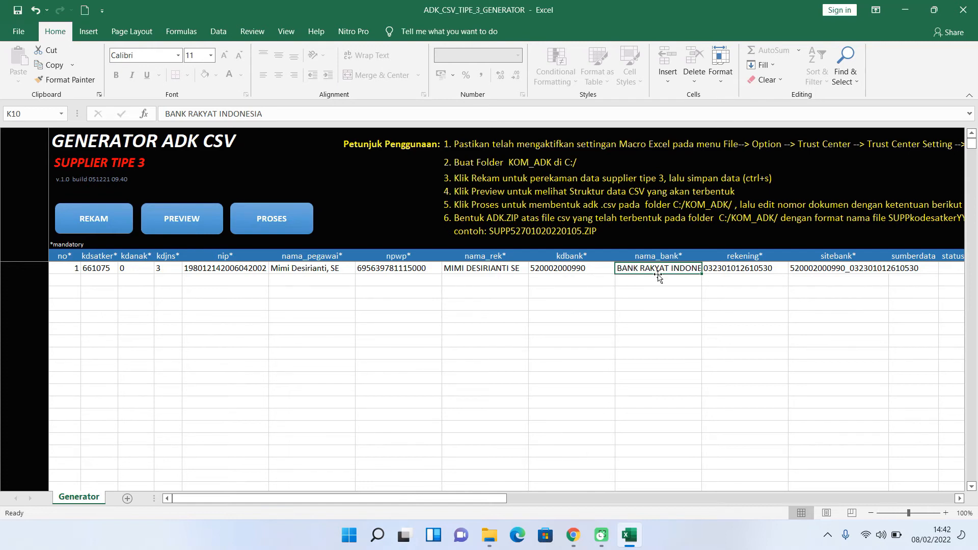
left_click(573, 535)
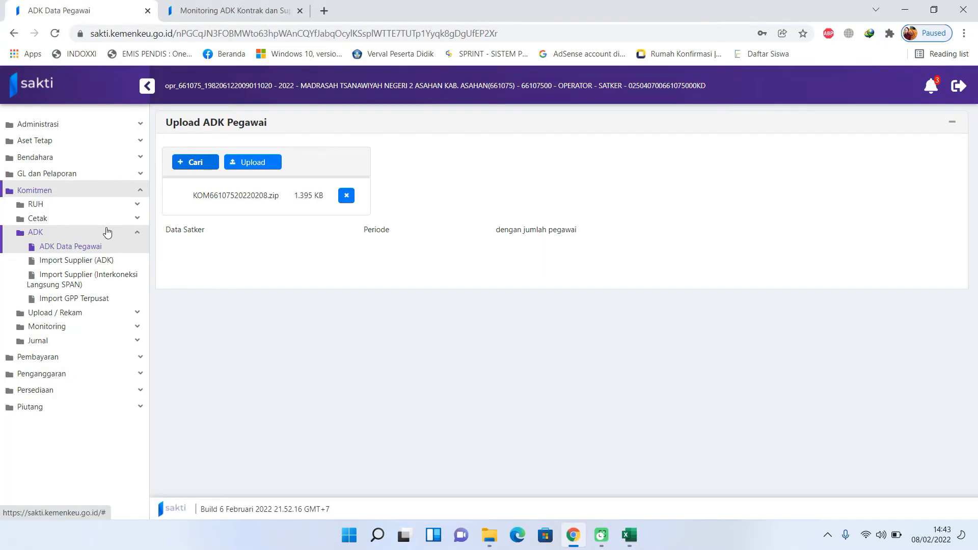
- In RUH Pencatatan Supplier, select the SATKER supplier and its 3_21219 address site
left_click(89, 207)
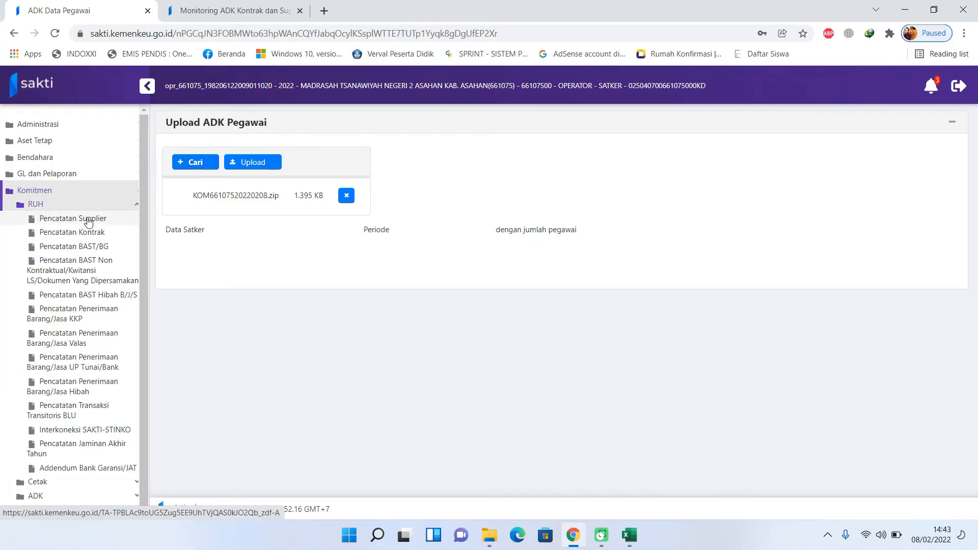
left_click(87, 220)
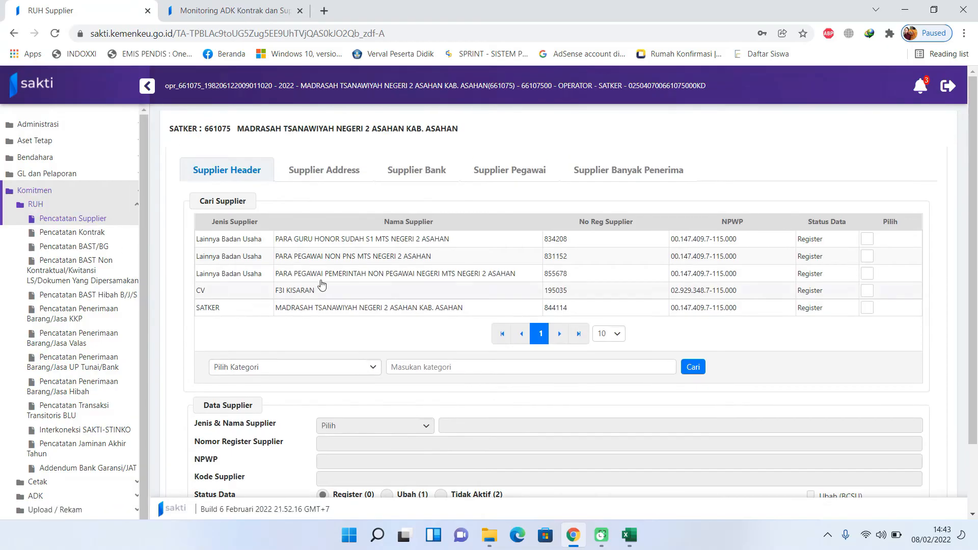
left_click(314, 309)
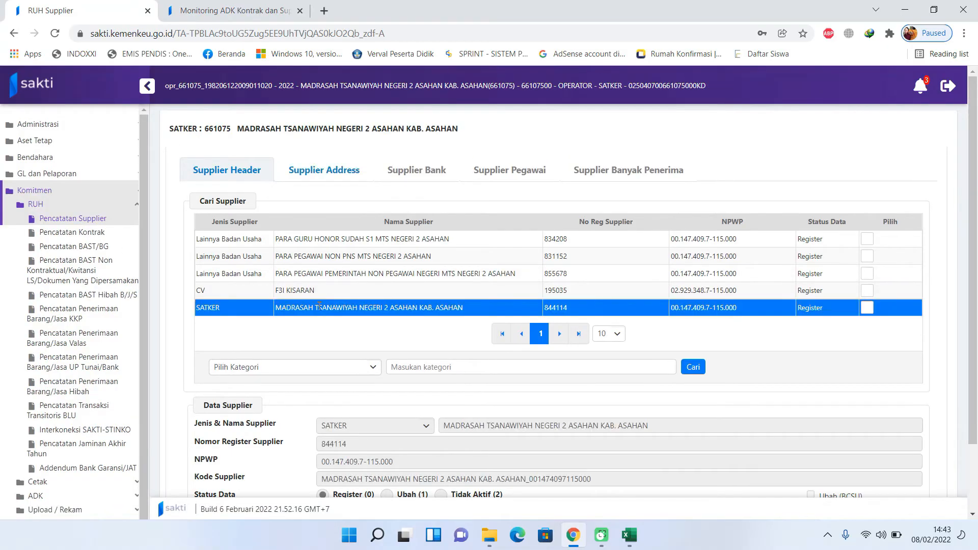
left_click(332, 175)
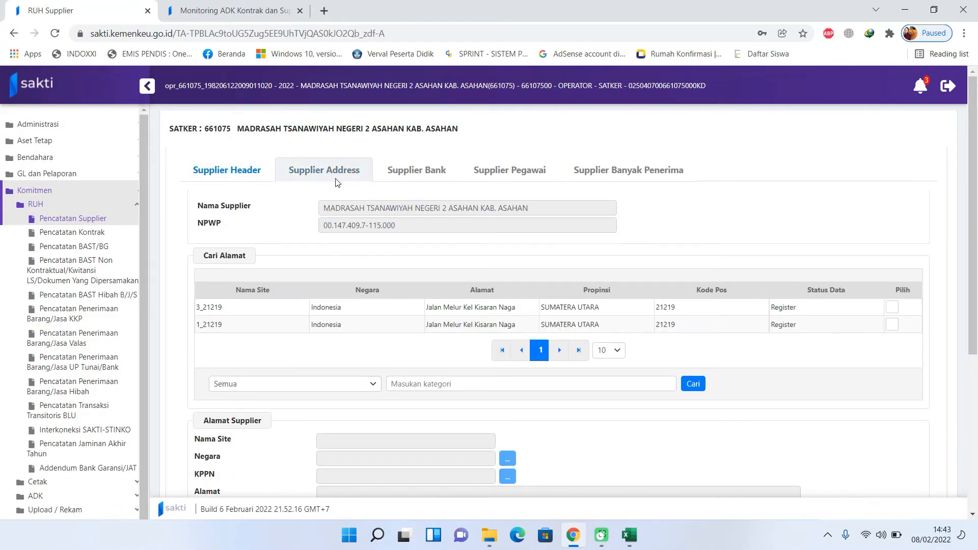
left_click(466, 311)
scroll(404, 324, "down", 3)
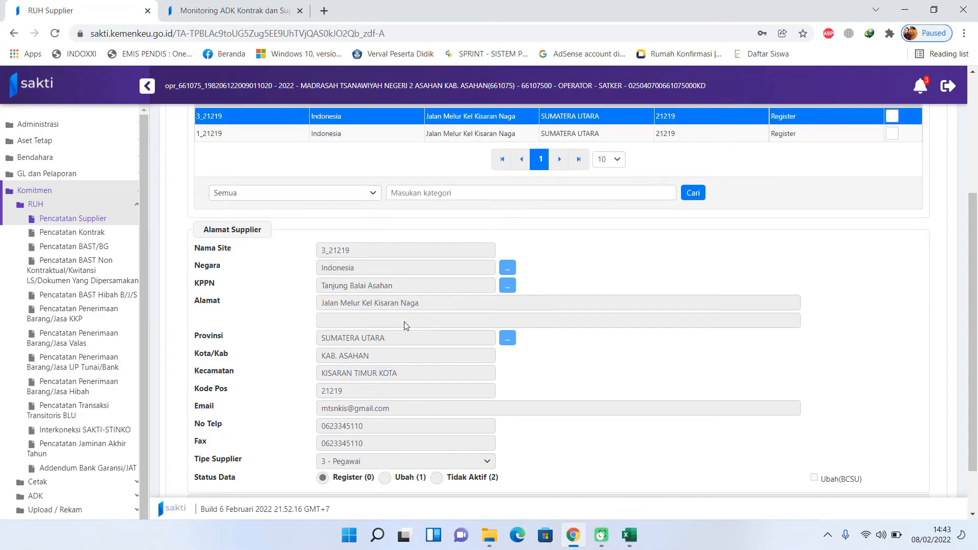
scroll(405, 324, "up", 3)
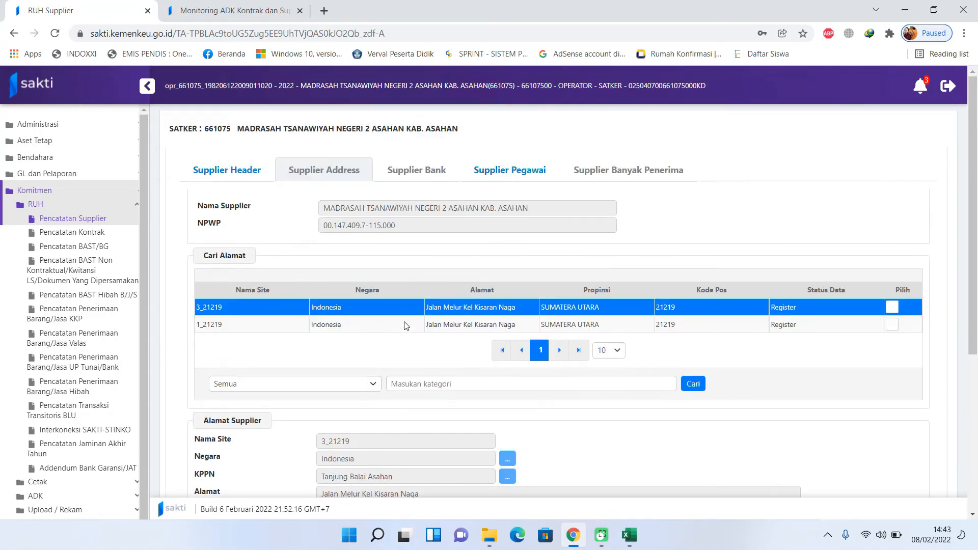
- In Supplier Pegawai, tick an employee and start a new bank record with Rekam
left_click(508, 171)
scroll(417, 352, "down", 2)
left_click(434, 346)
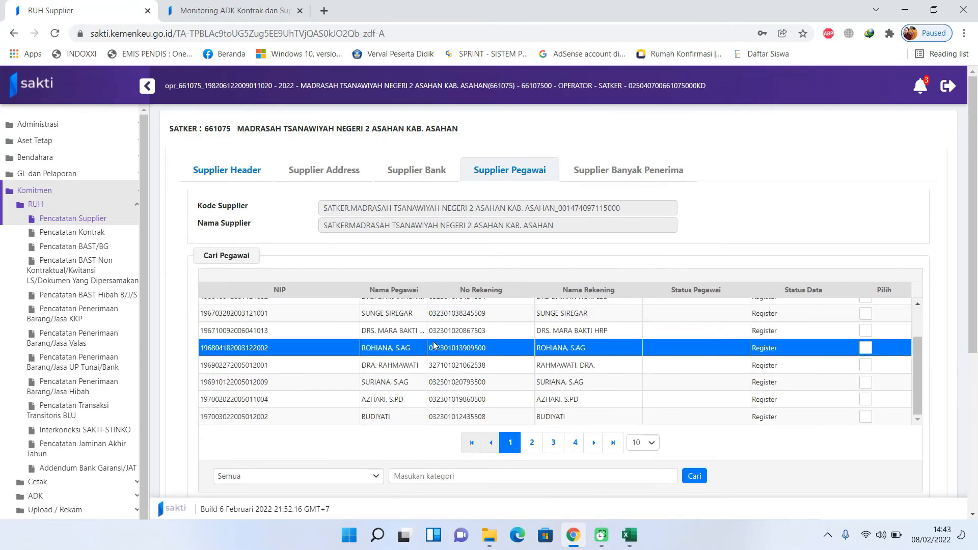
scroll(434, 347, "down", 3)
left_click(866, 156)
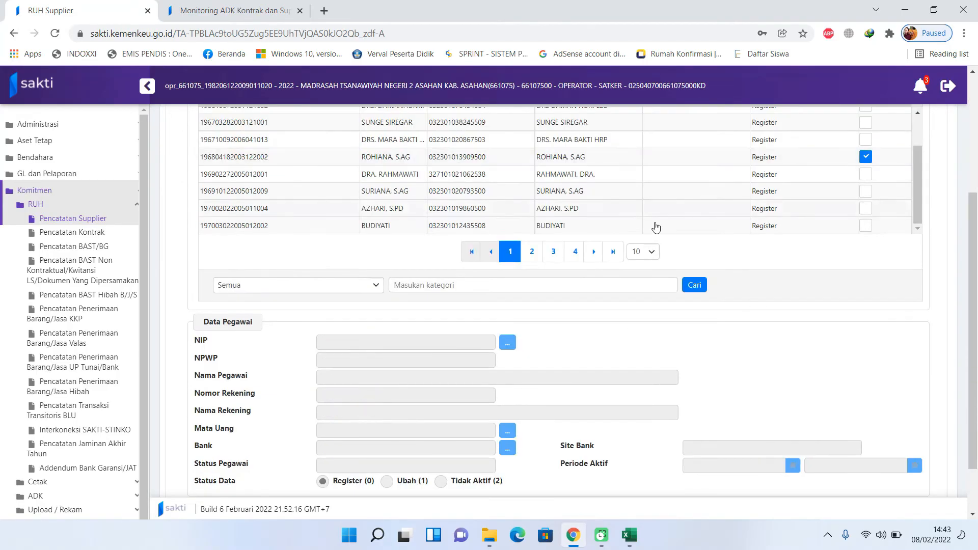
scroll(421, 359, "down", 1)
left_click(238, 448)
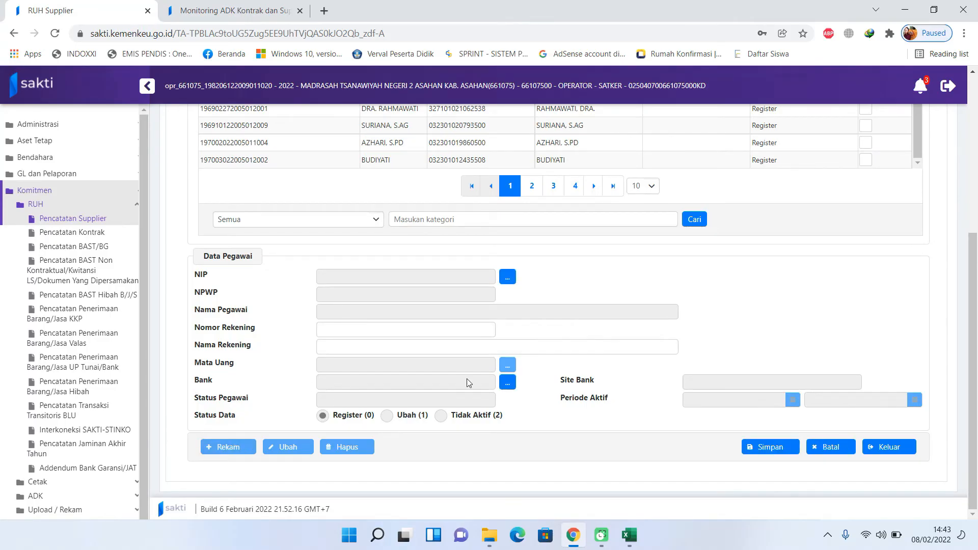
left_click(507, 383)
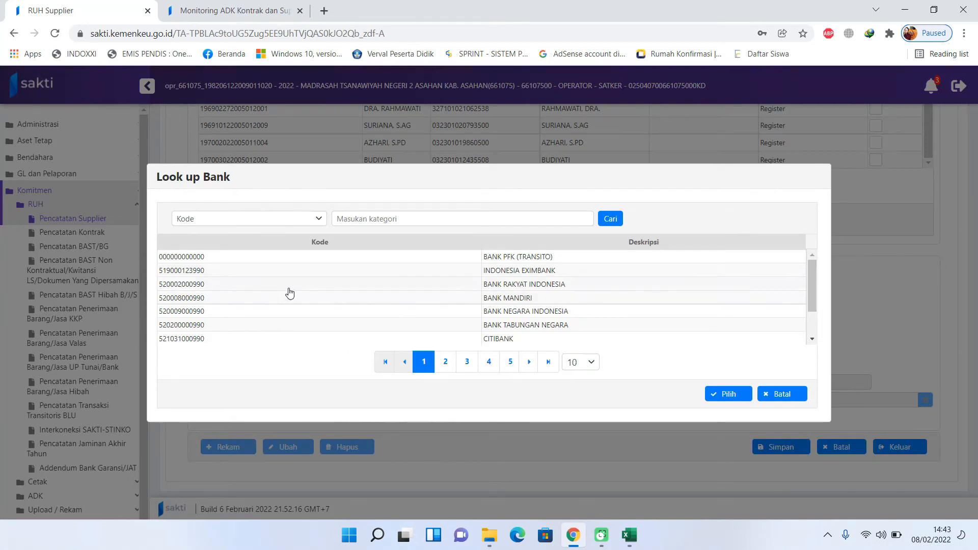
left_click(320, 220)
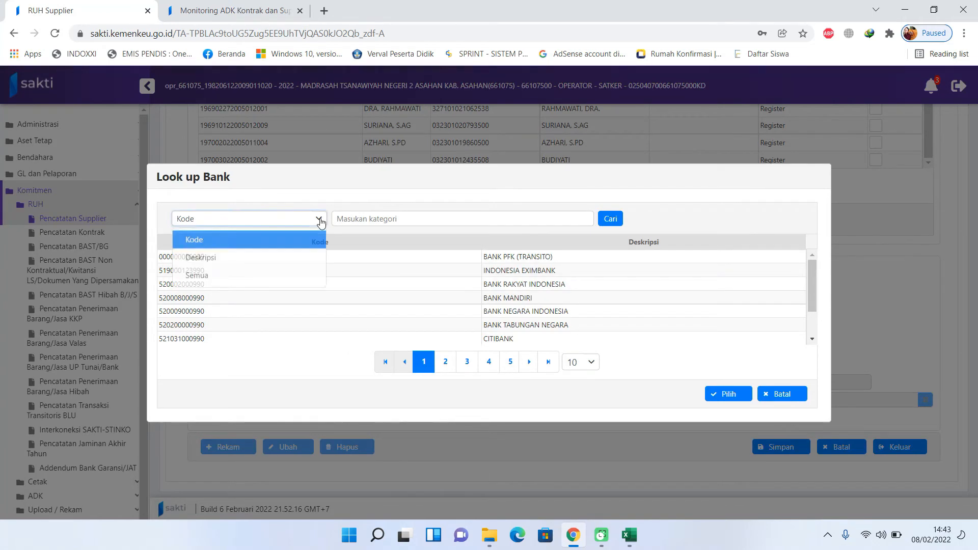
left_click(274, 260)
left_click(436, 219)
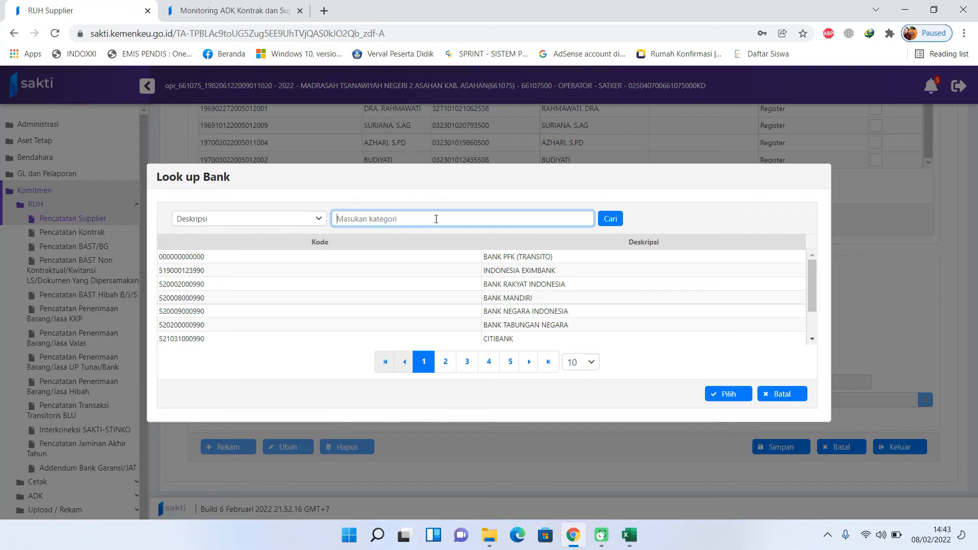
type("rakyat indonesia")
key("Return")
left_click(458, 290)
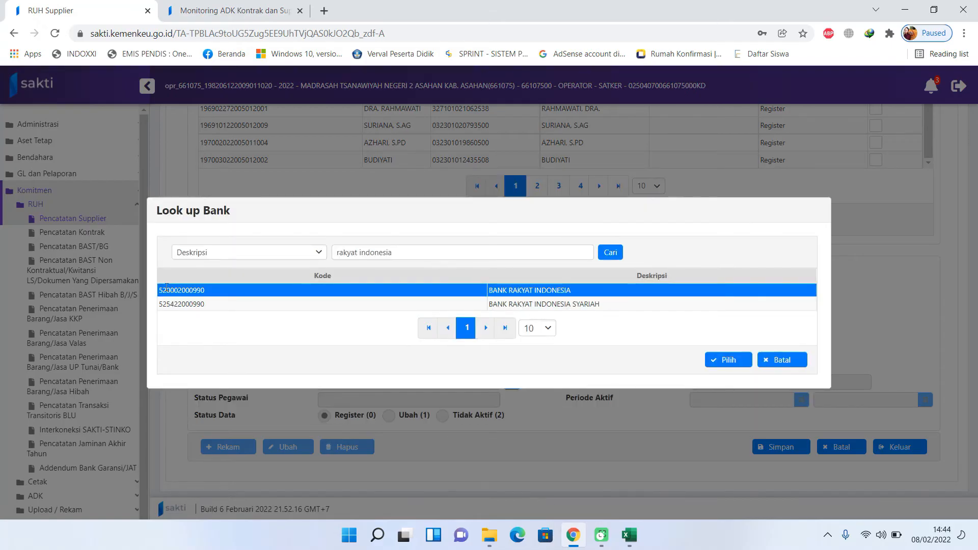
left_click_drag(204, 294, 163, 294)
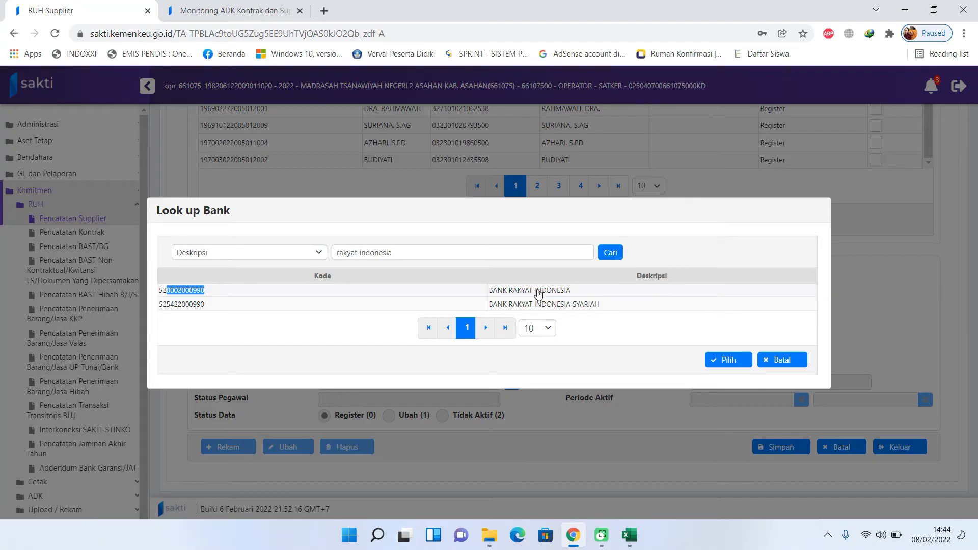
key("alt+Tab")
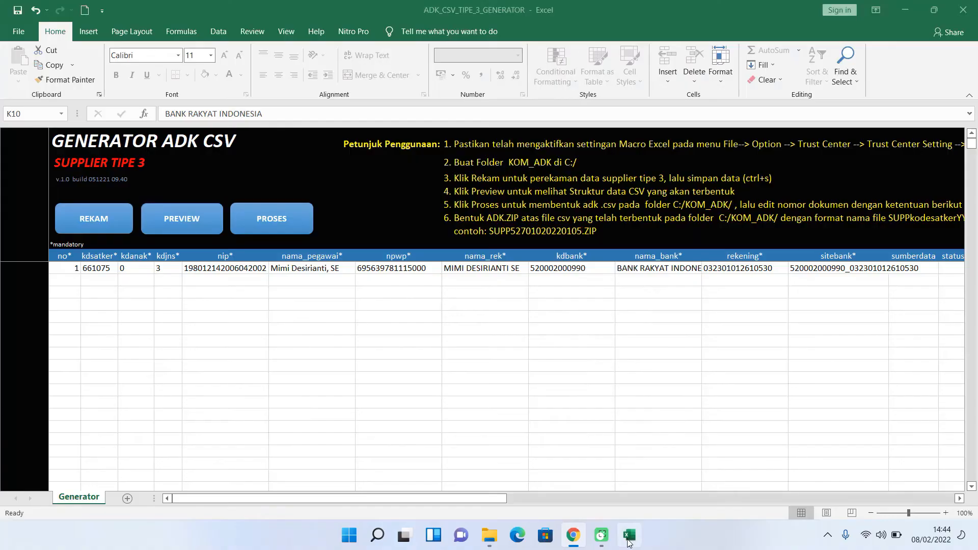
left_click(579, 270)
left_click(646, 271)
left_click(591, 267)
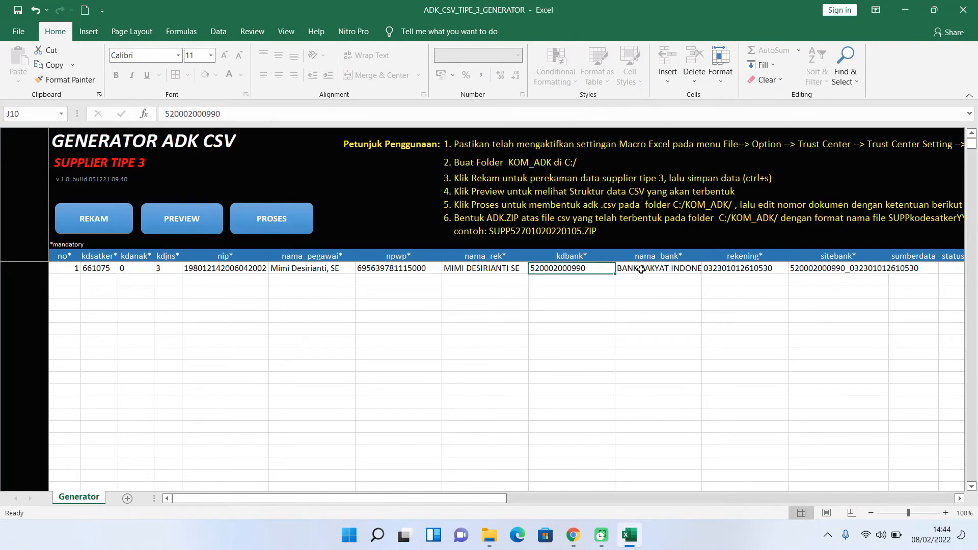
left_click(644, 270)
left_click_drag(506, 498, 563, 500)
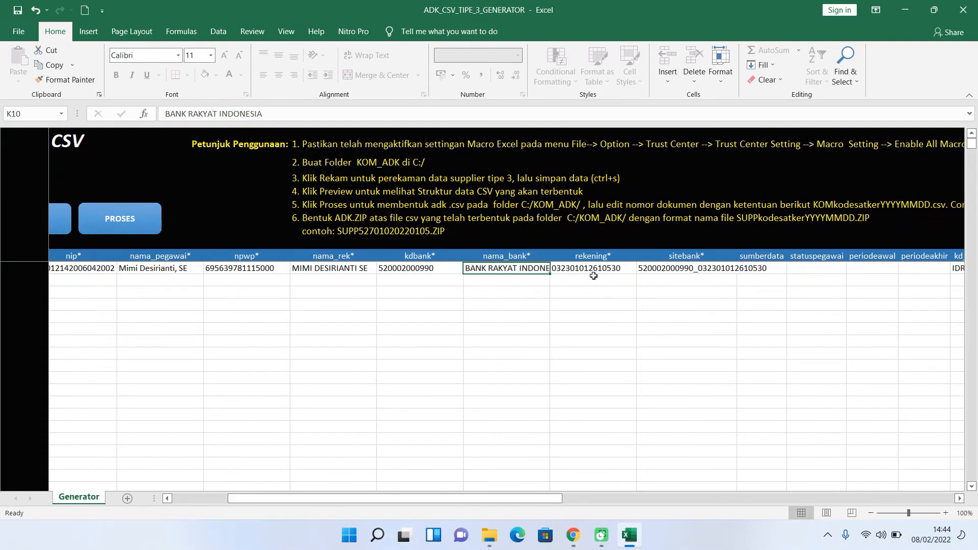
left_click(595, 268)
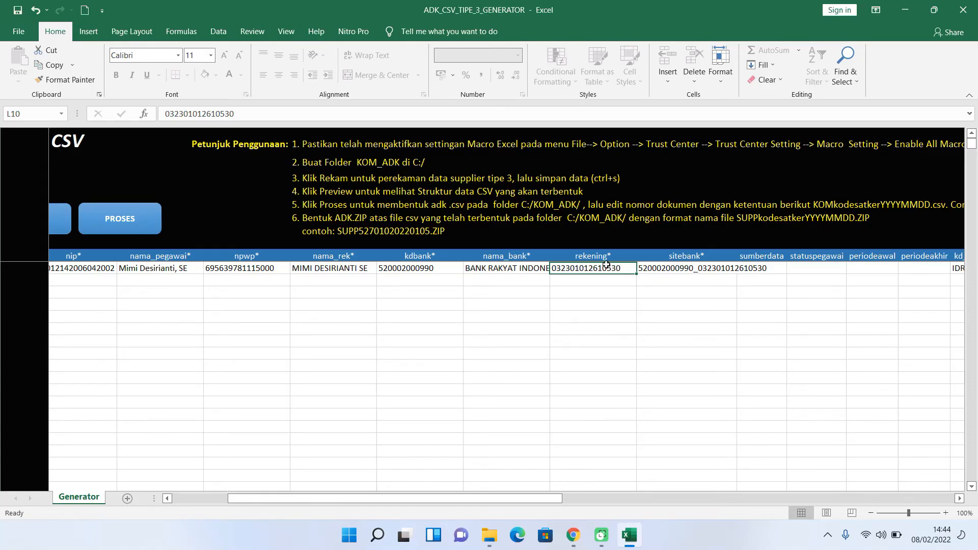
left_click(664, 267)
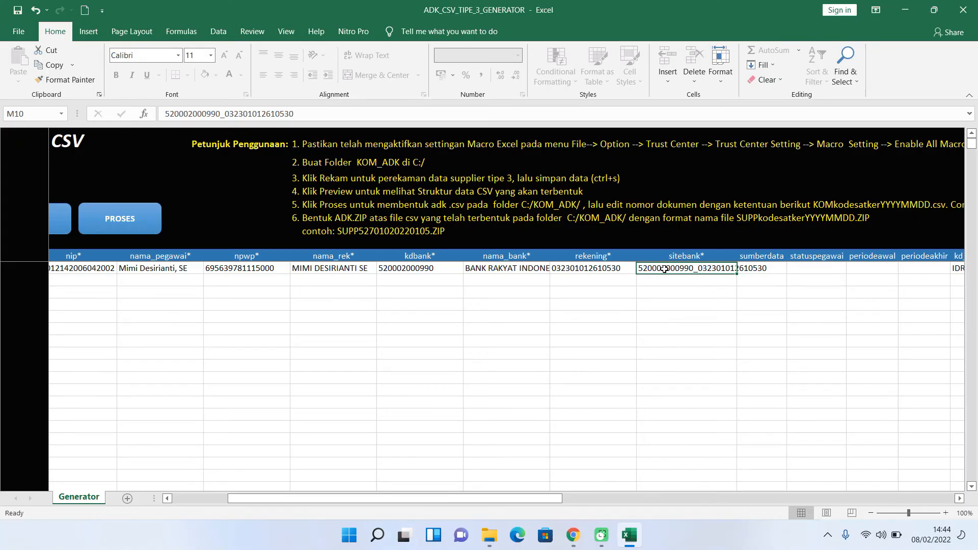
left_click(439, 267)
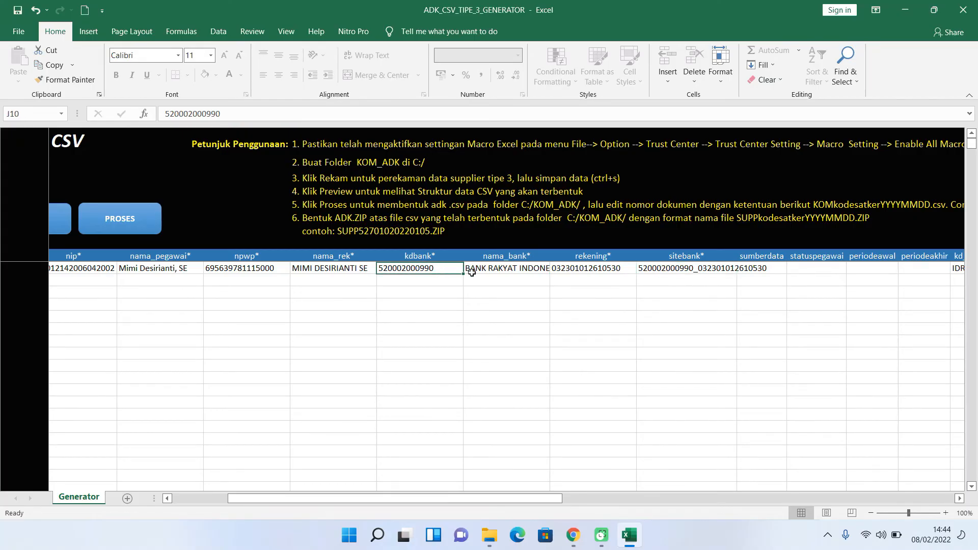
left_click(594, 268)
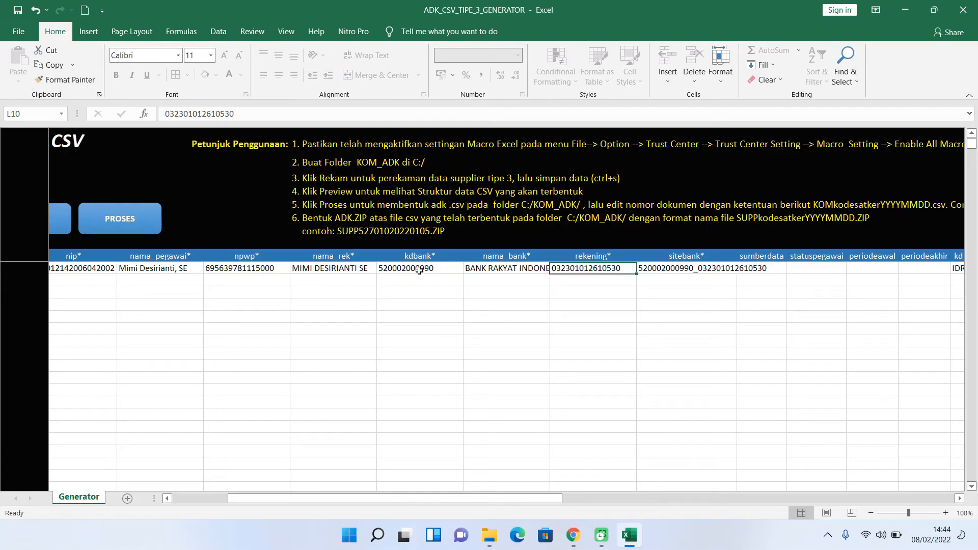
left_click(681, 270)
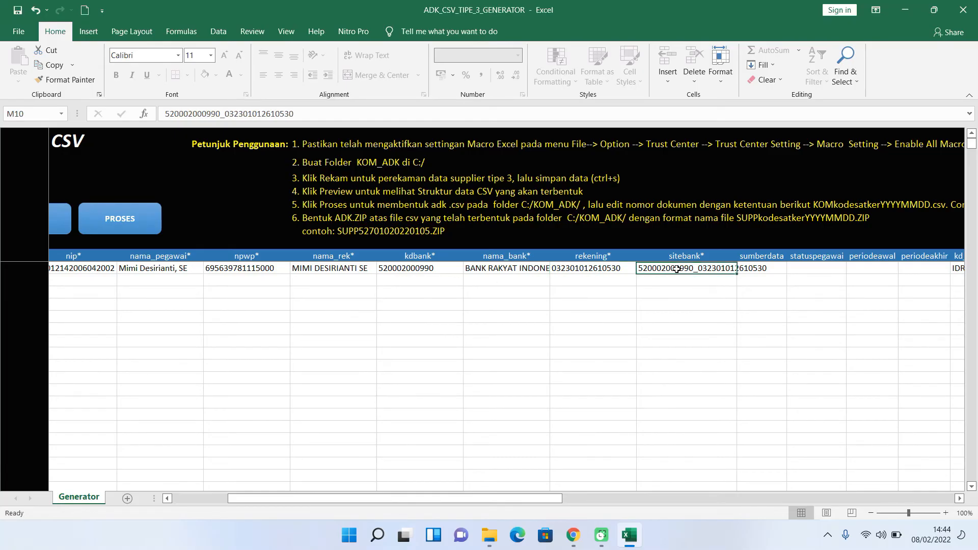
left_click(771, 269)
- Check the empty O10–Q10 cells, currency IDR, country ID and the T10 branch name
left_click_drag(554, 501, 628, 502)
left_click(618, 270)
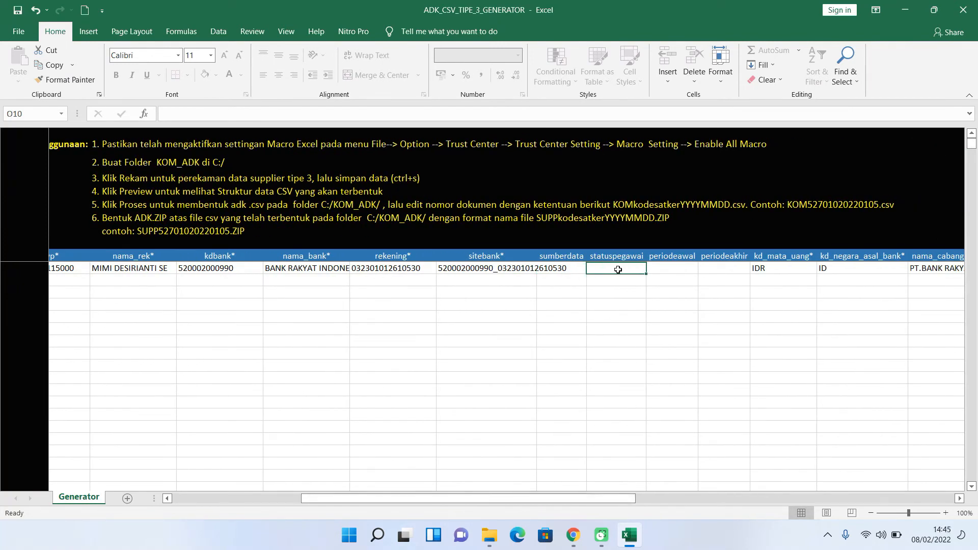
left_click(675, 270)
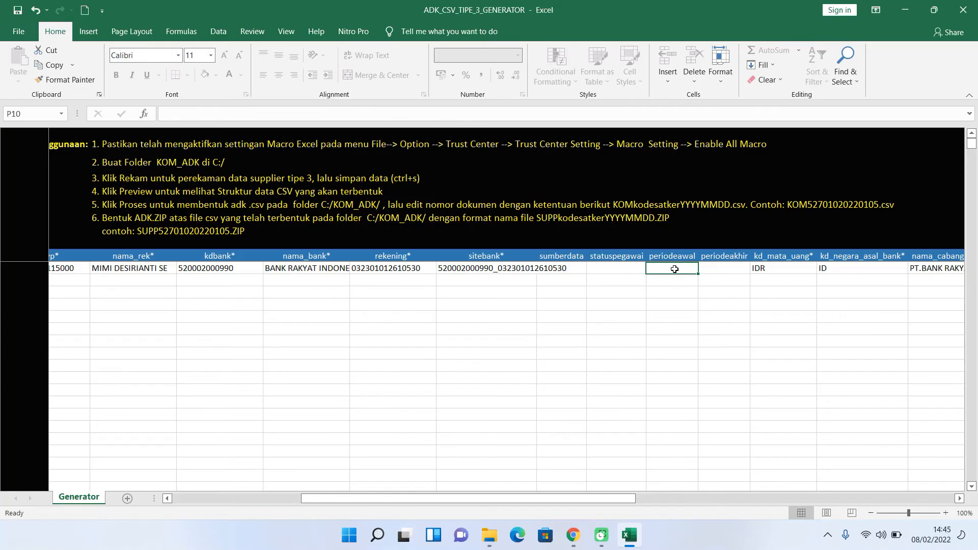
left_click(723, 270)
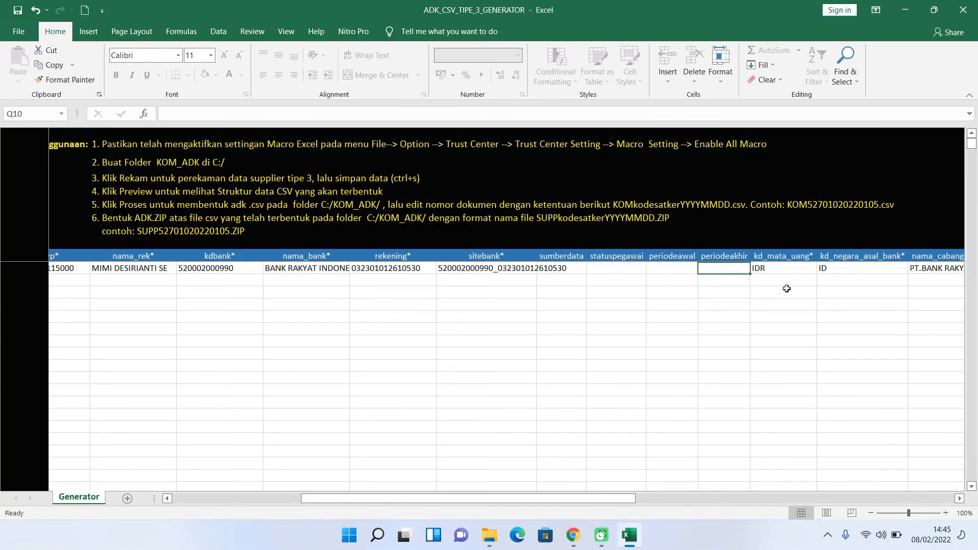
left_click(784, 269)
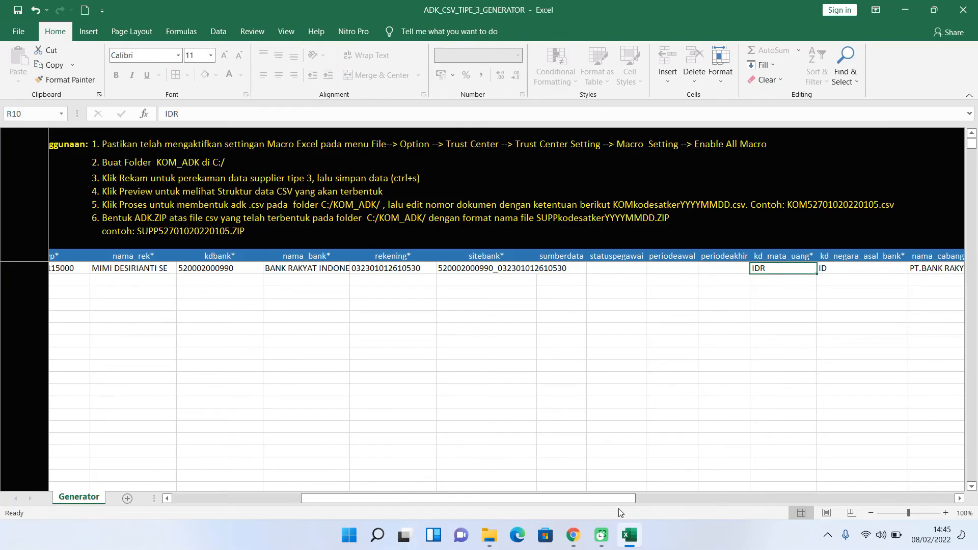
left_click_drag(626, 499, 675, 499)
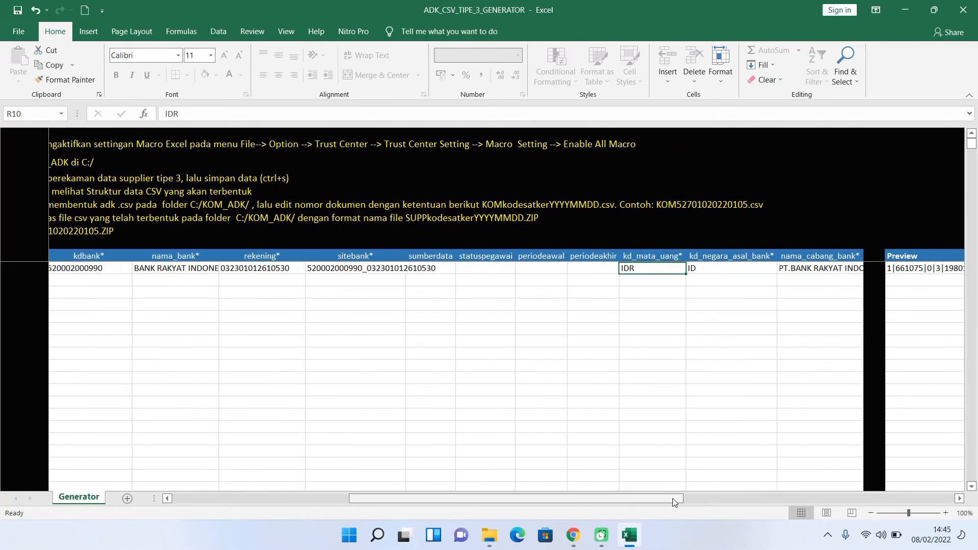
left_click(737, 270)
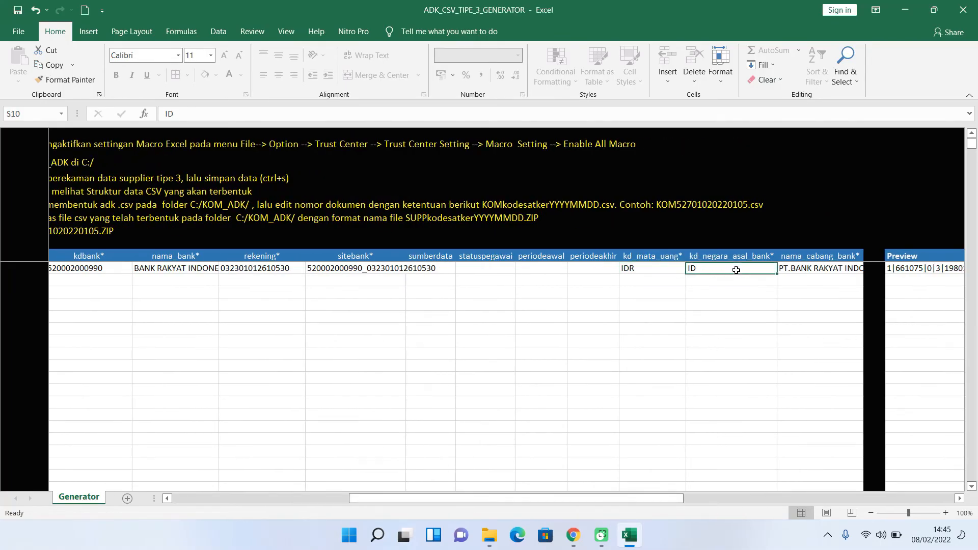
left_click(799, 269)
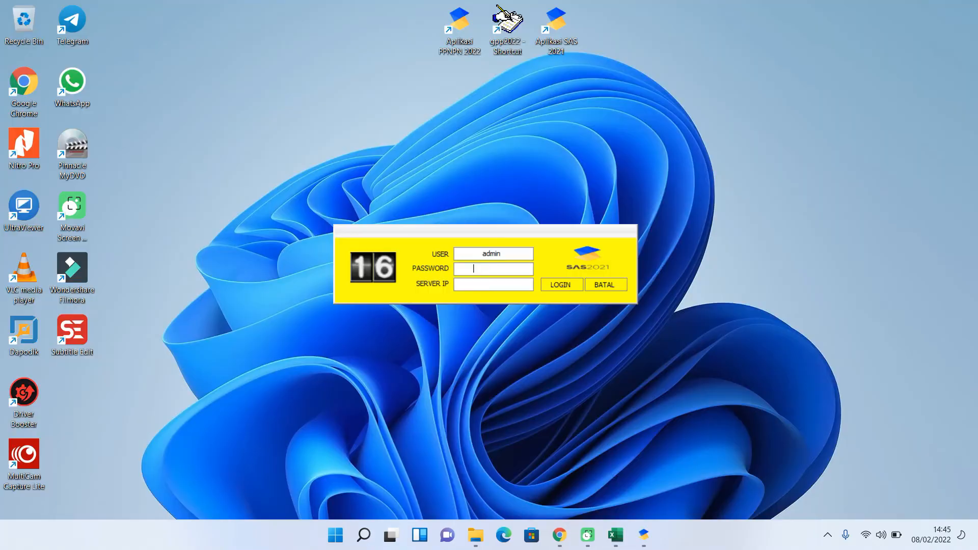
- Log in to SAS2021 with the account password and open the Referensi I supplier list
type("admin")
key("Return")
key("Return")
key("Return")
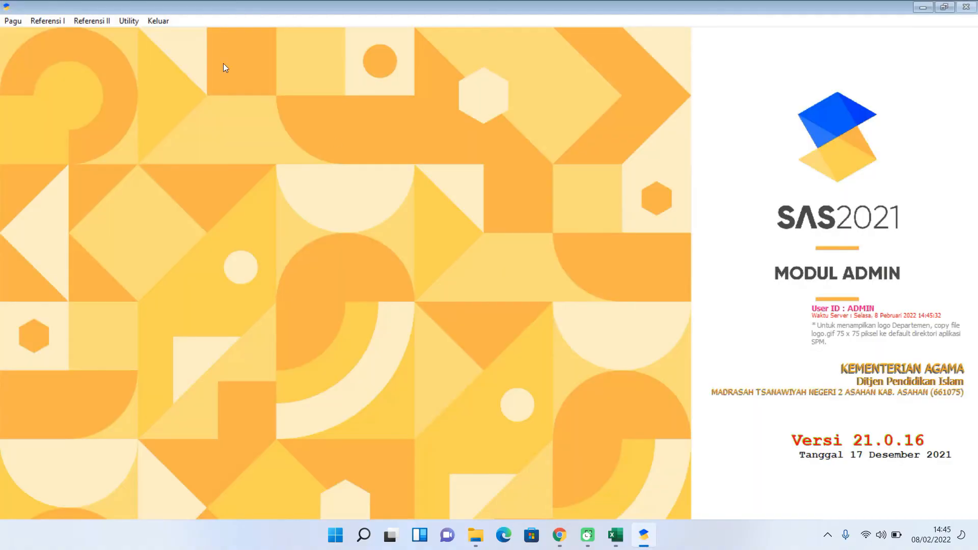
left_click(49, 23)
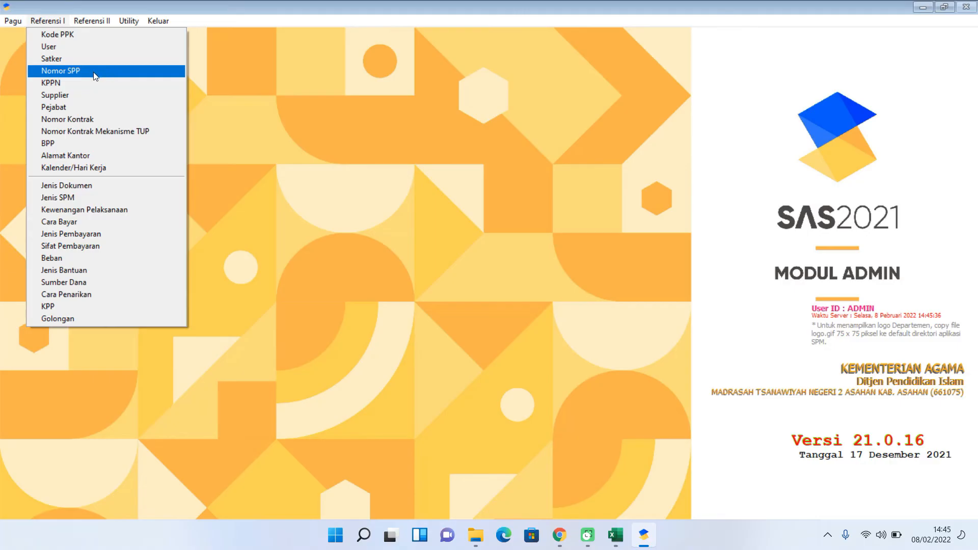
left_click(87, 99)
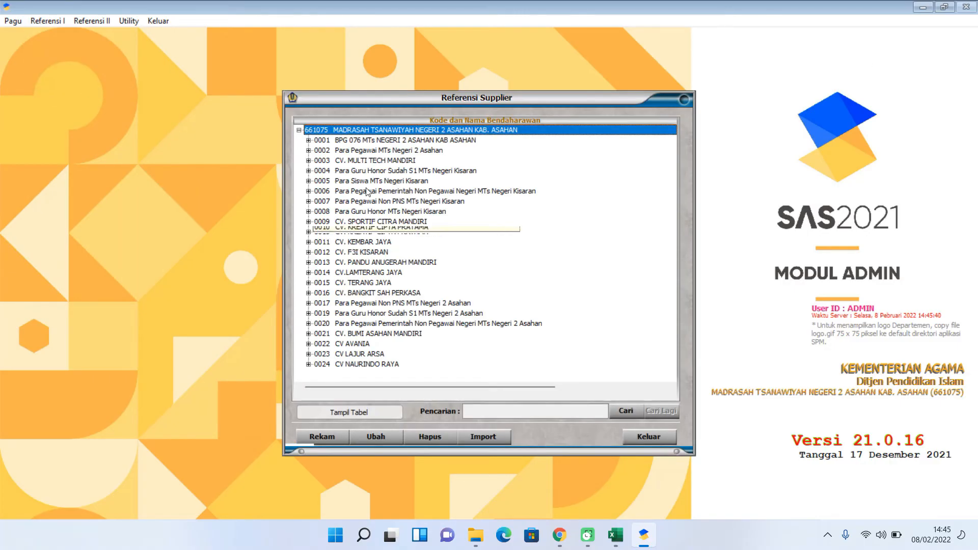
- Open supplier 0001's Bank Rakyat Indonesia account, select its KC KISARAN branch name, and return to Excel
left_click(308, 140)
left_click(318, 150)
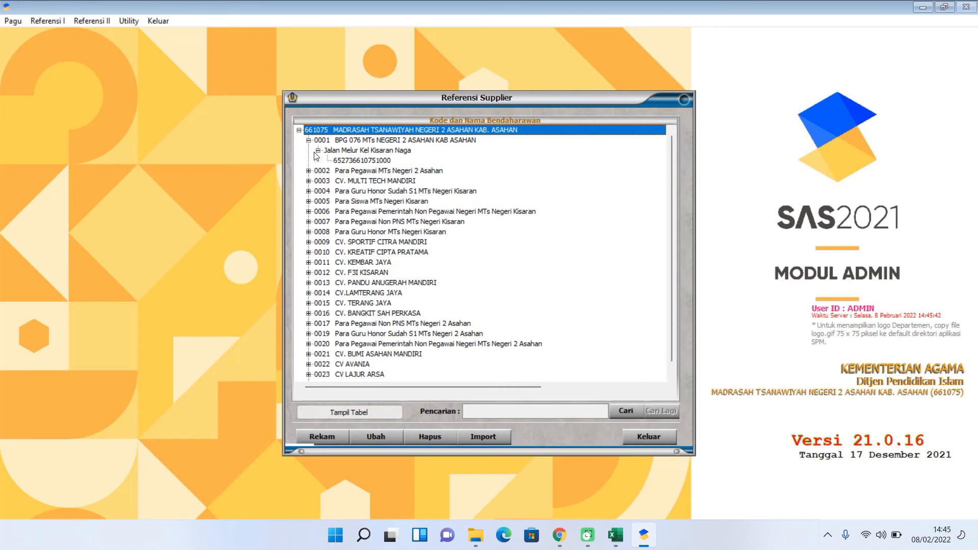
double_click(342, 160)
left_click_drag(406, 256, 552, 260)
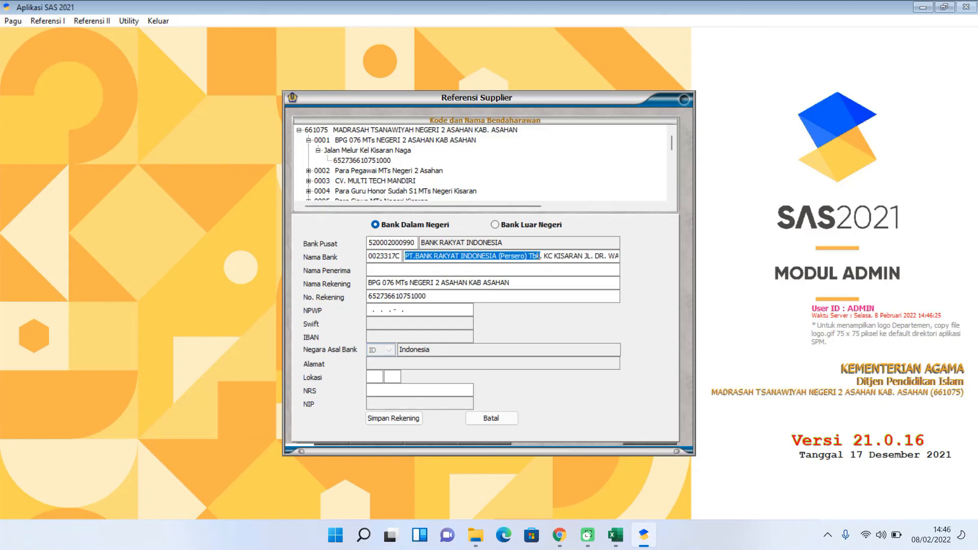
left_click(615, 535)
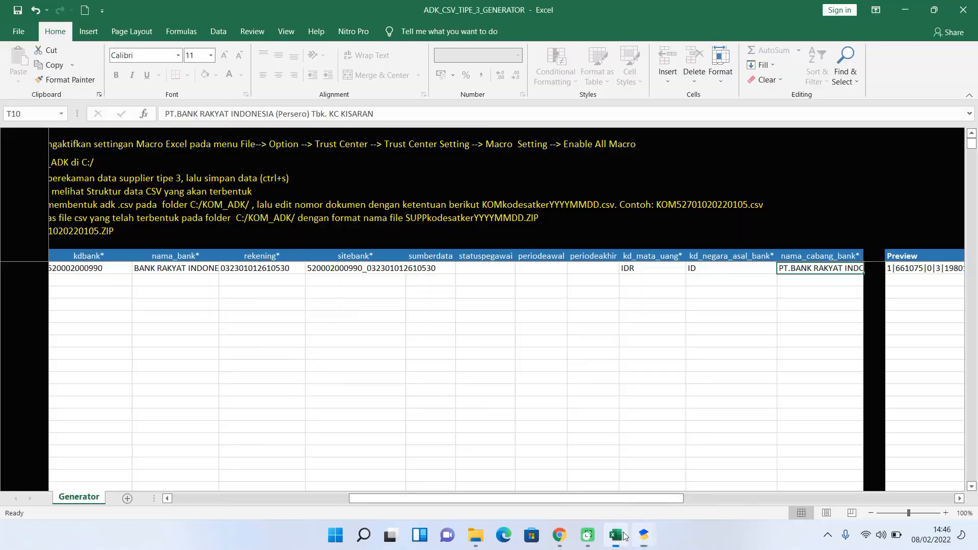
right_click(805, 269)
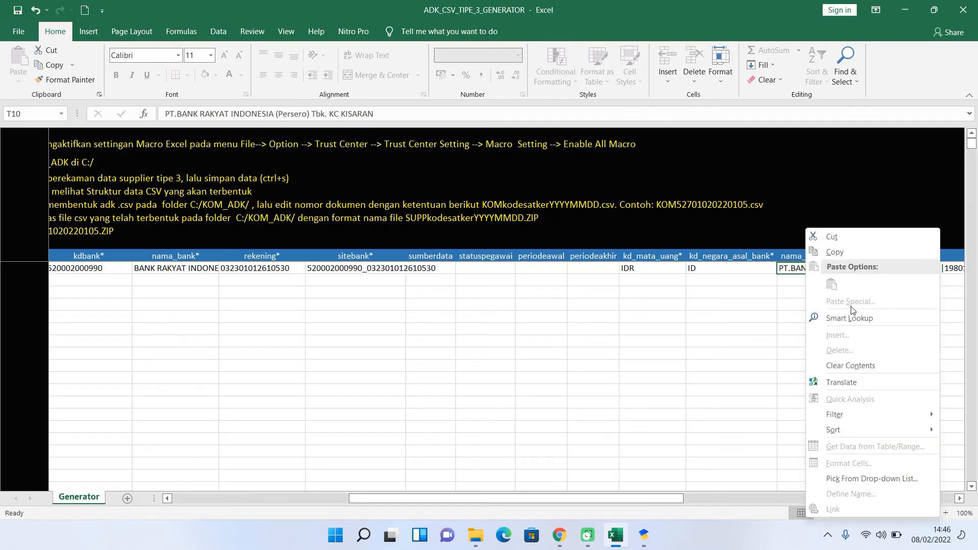
left_click(793, 274)
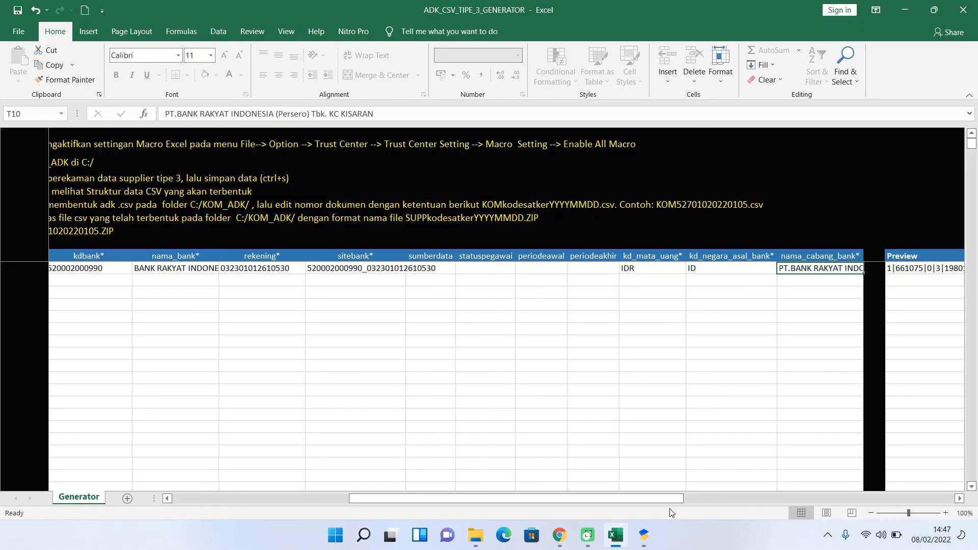
left_click_drag(671, 500, 264, 499)
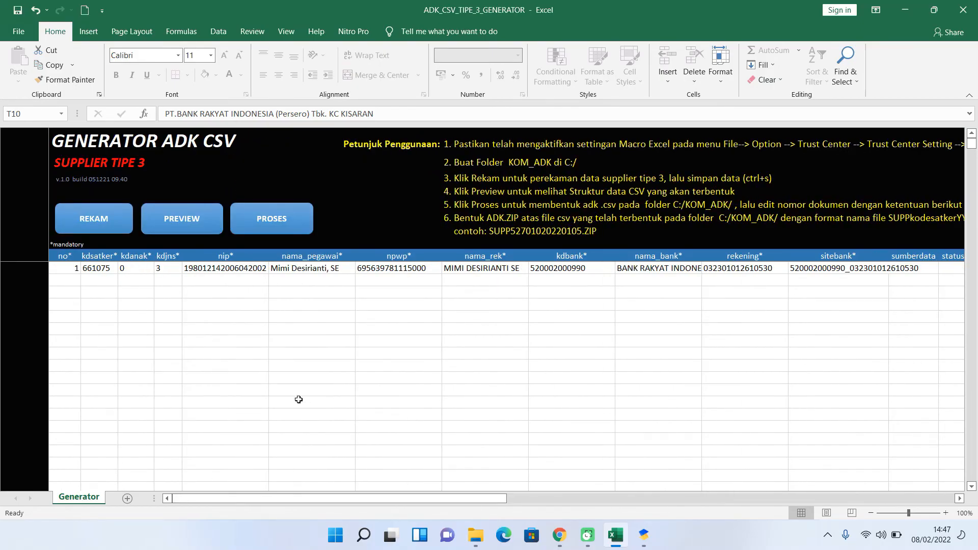
- Run the generator macro and acknowledge both messages to create the KOM CSV in C:\KOM_ADK
left_click(272, 224)
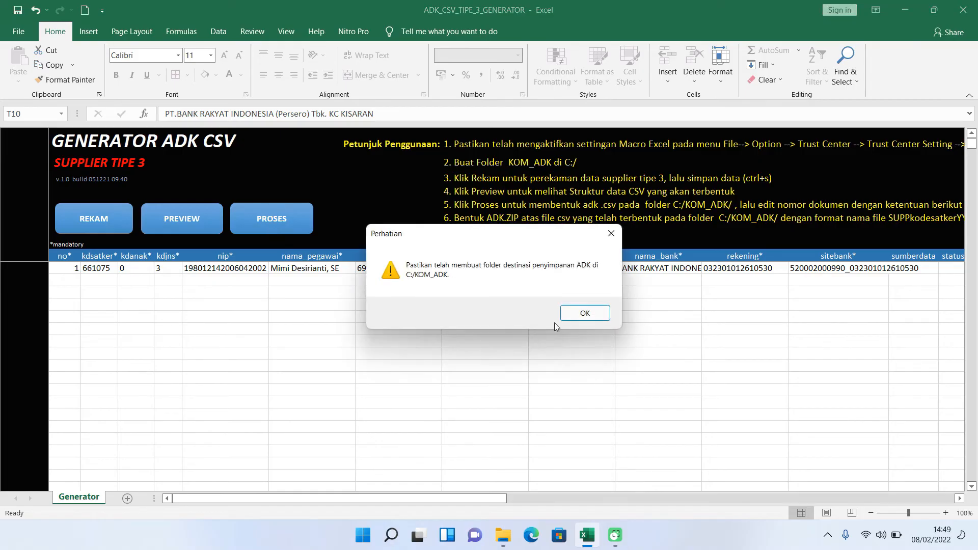
left_click(584, 315)
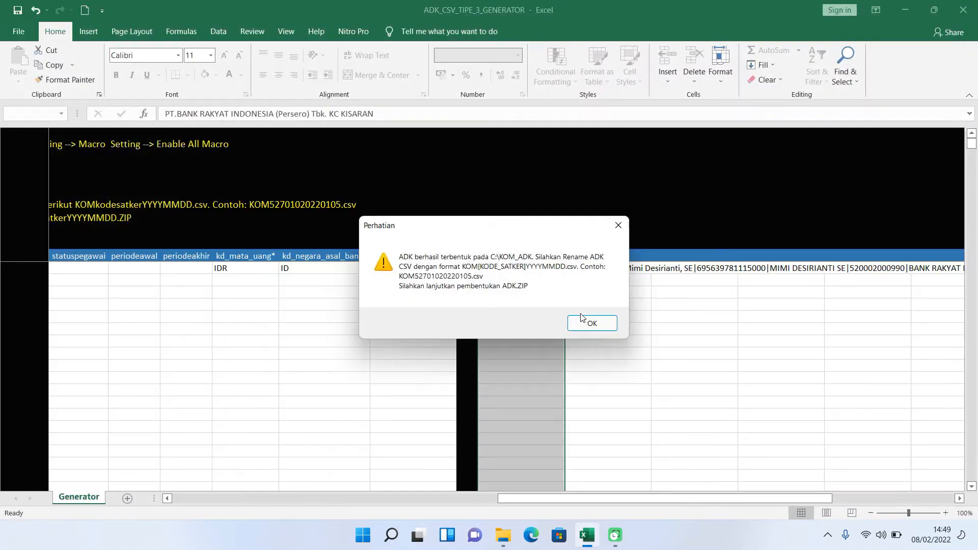
left_click(586, 324)
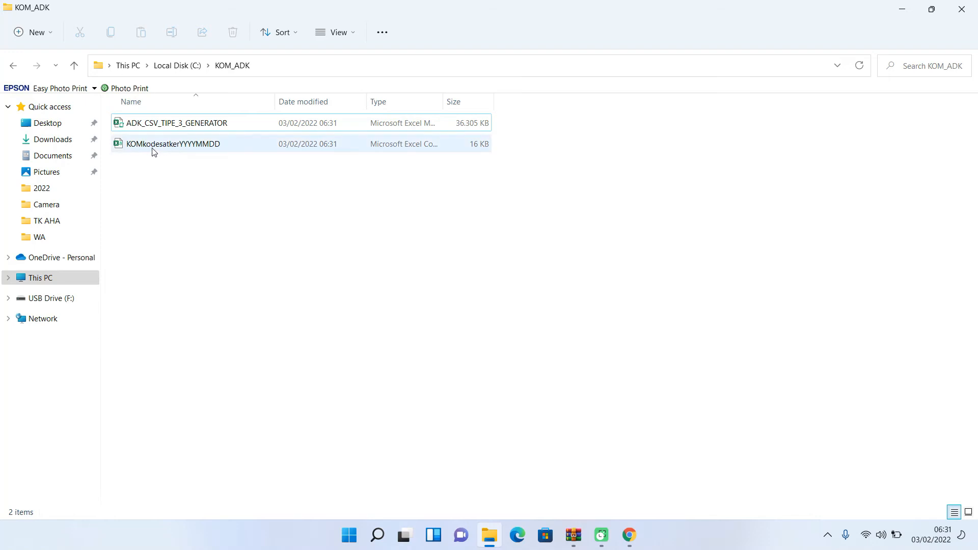
- Start renaming the CSV and replace the kodesatker placeholder with 661075
left_click(151, 145)
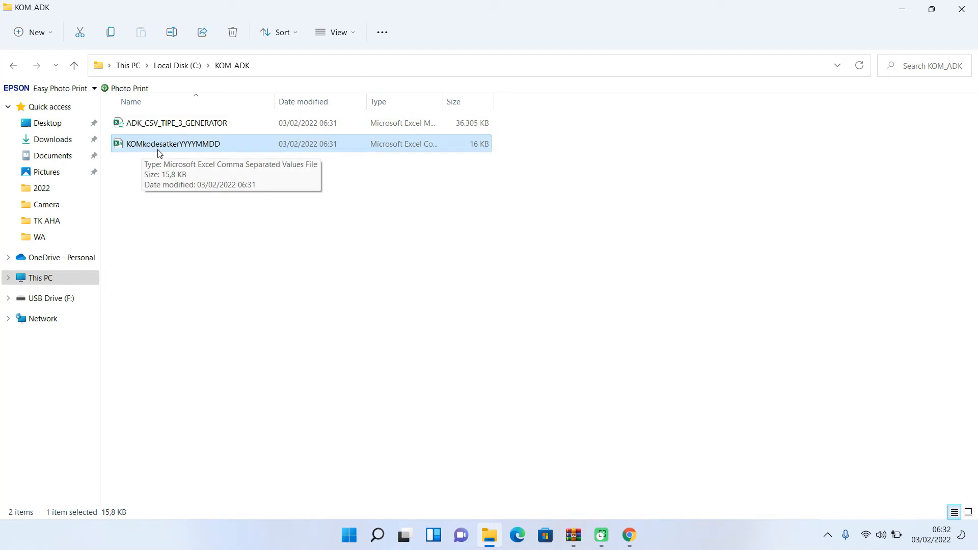
right_click(166, 148)
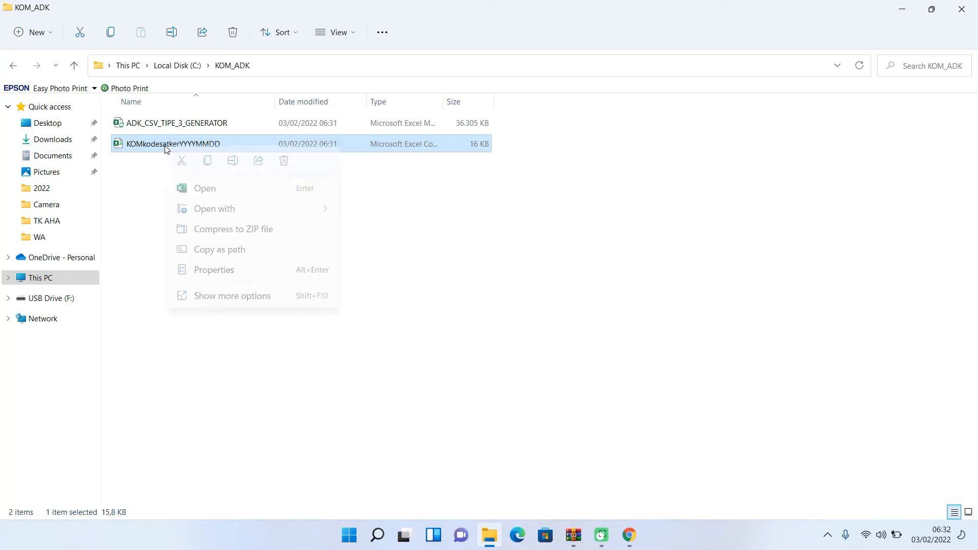
left_click(239, 298)
left_click(300, 490)
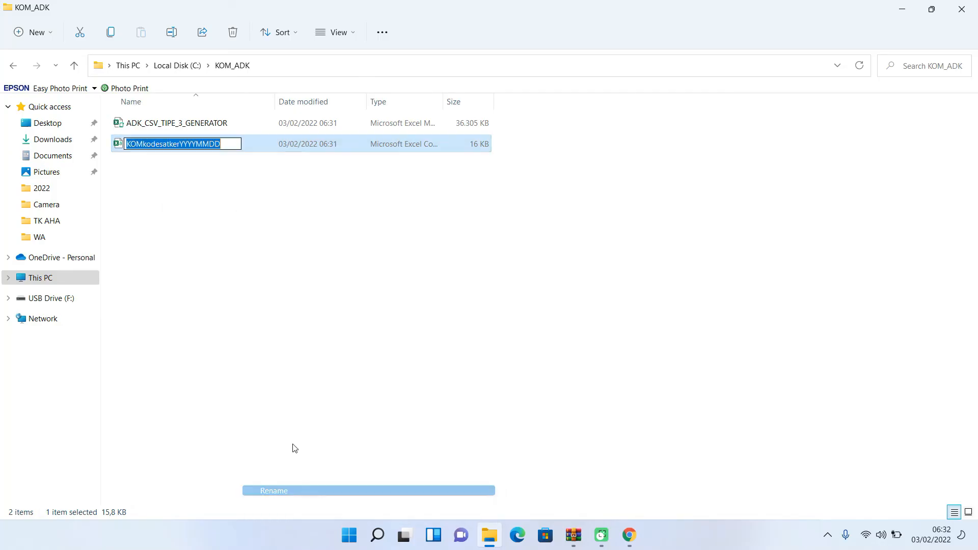
left_click_drag(143, 144, 180, 148)
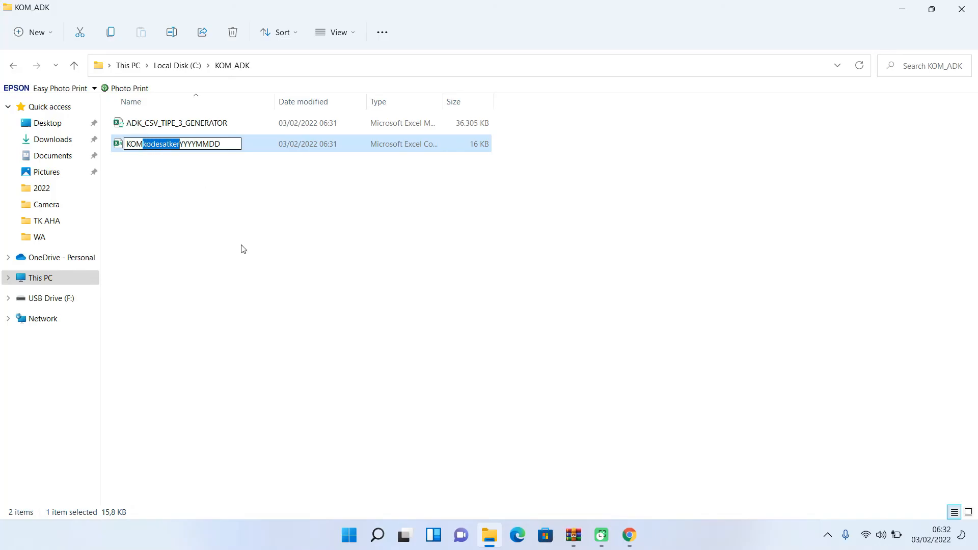
type("661075")
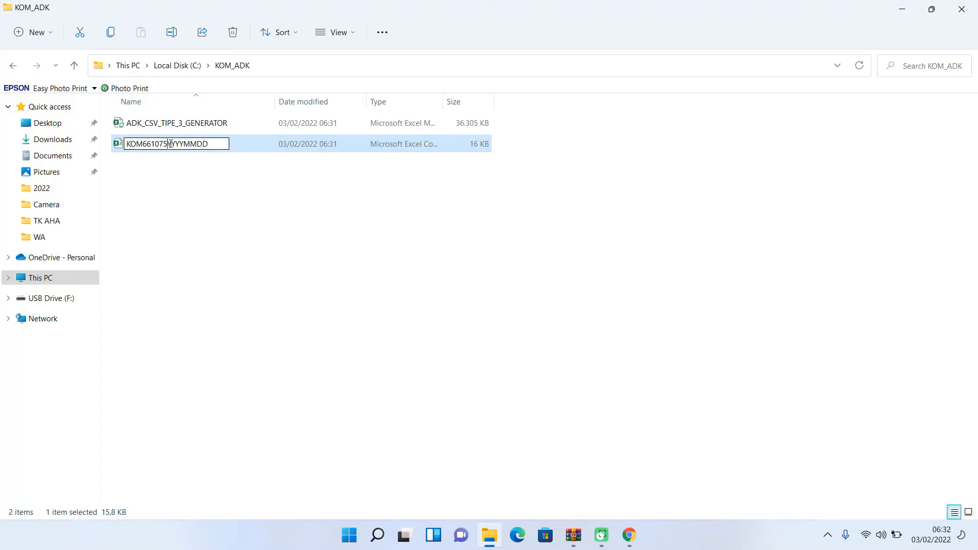
left_click_drag(169, 144, 184, 144)
type("2022")
left_click_drag(185, 143, 196, 142)
type("020")
left_click_drag(194, 143, 205, 144)
type("03")
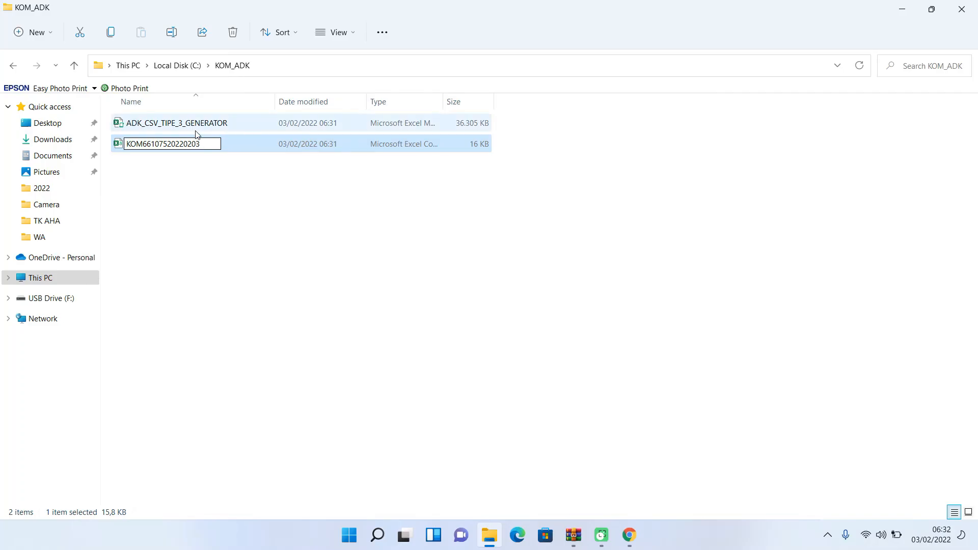
key("Return")
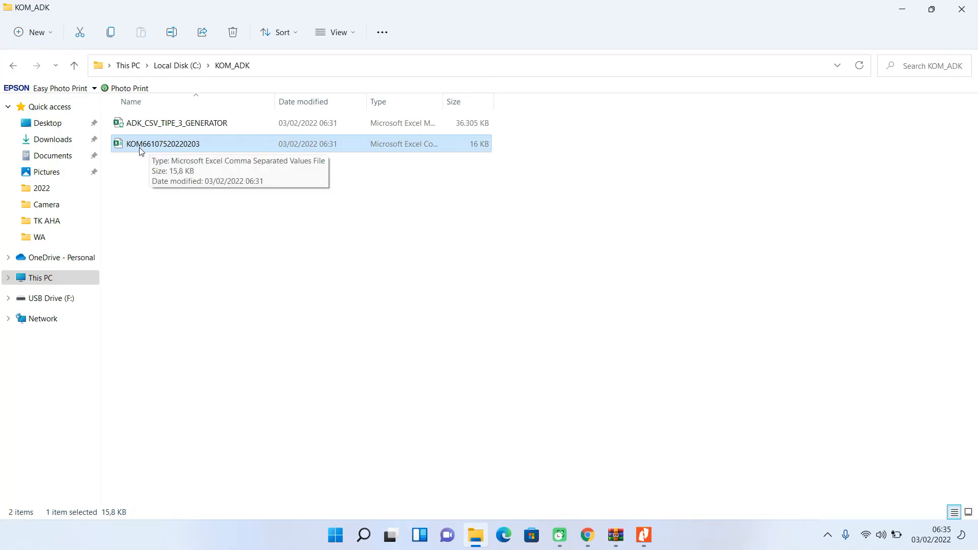
right_click(172, 146)
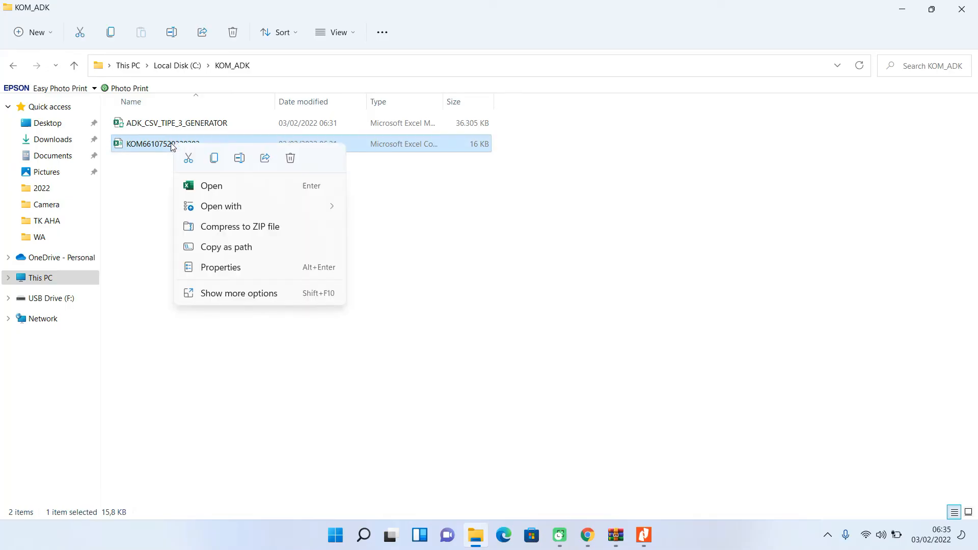
left_click(266, 294)
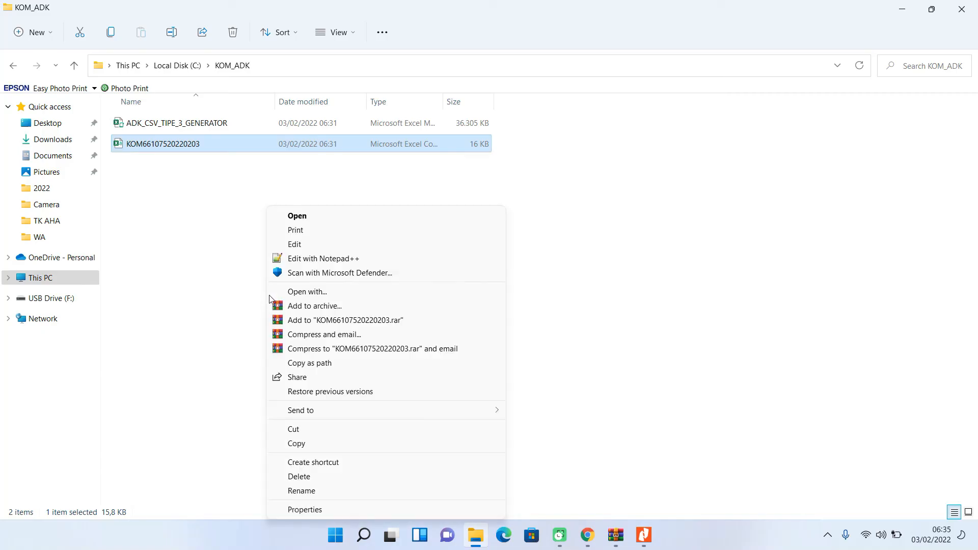
left_click(303, 307)
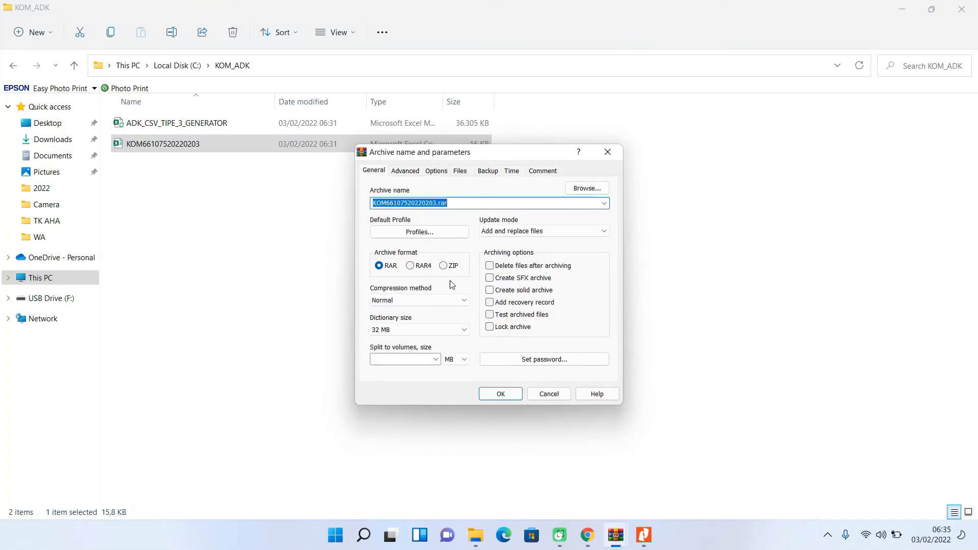
left_click(460, 203)
key("BackSpace")
key("BackSpace")
key("BackSpace")
key("BackSpace")
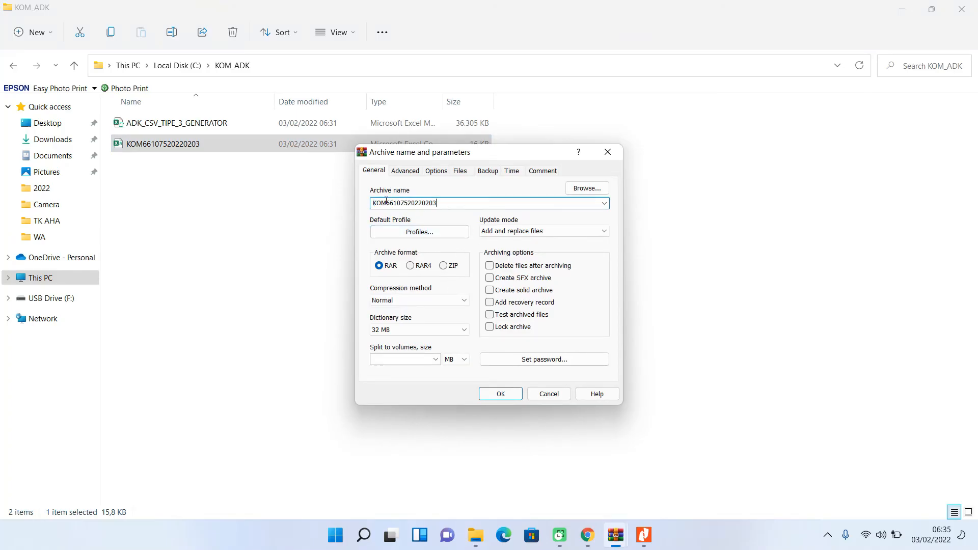
left_click_drag(386, 203, 345, 204)
key("BackSpace")
type("SUPP")
left_click(443, 266)
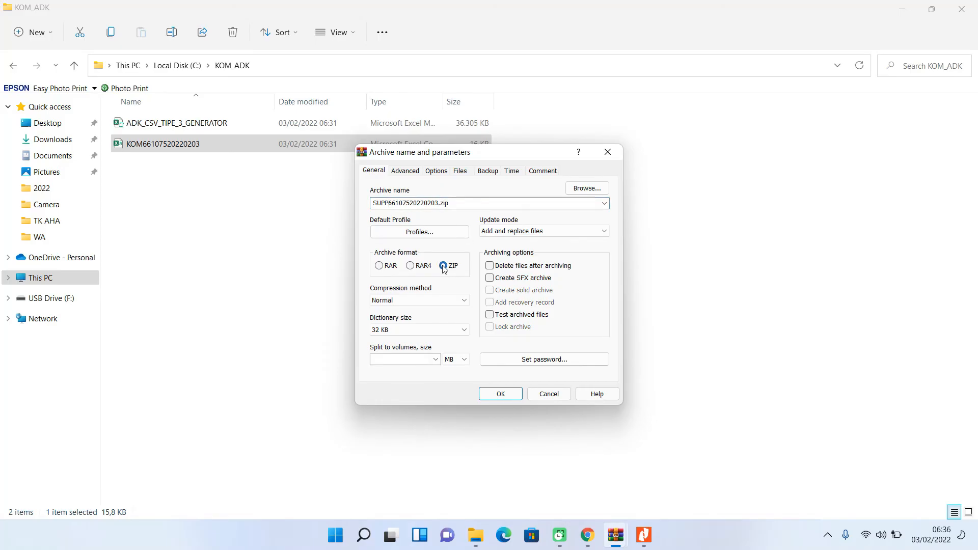
left_click(501, 395)
left_click(501, 394)
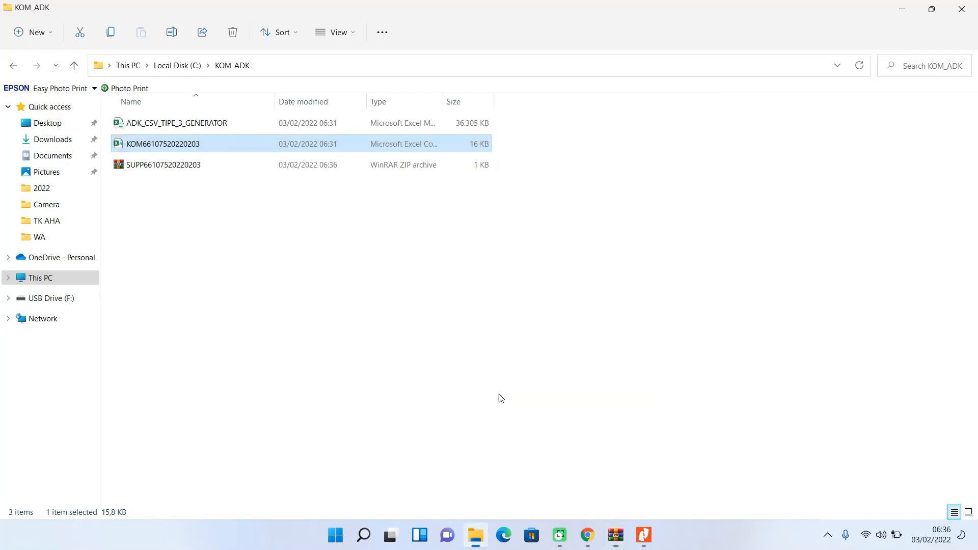
- Confirm SUPP66107520220203.zip contains KOM66107520220203.csv, then return to SAKTI in Chrome
left_click(230, 166)
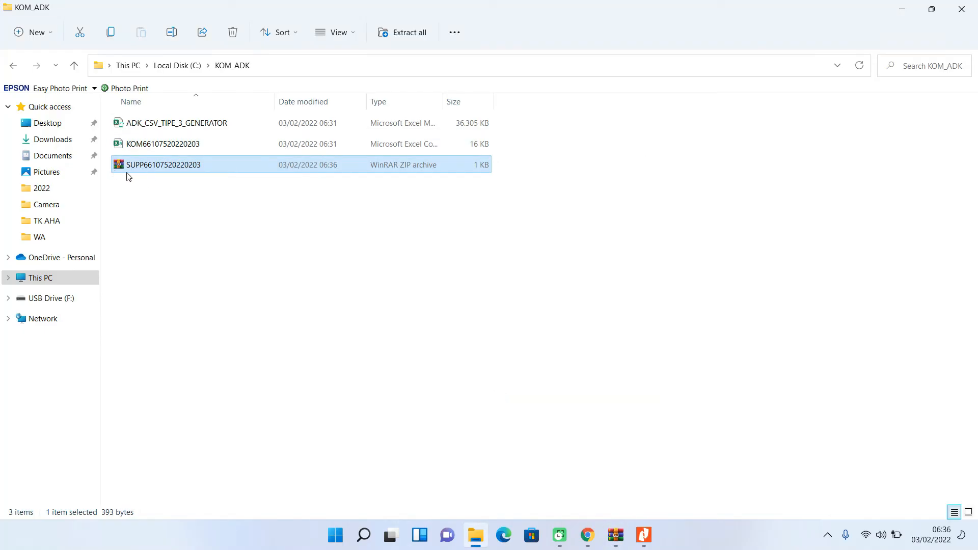
double_click(138, 168)
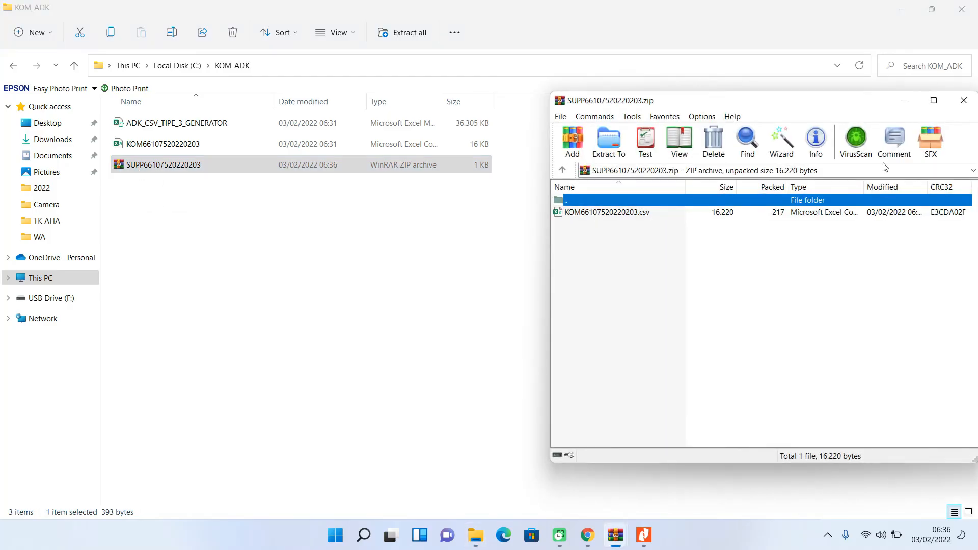
left_click(963, 100)
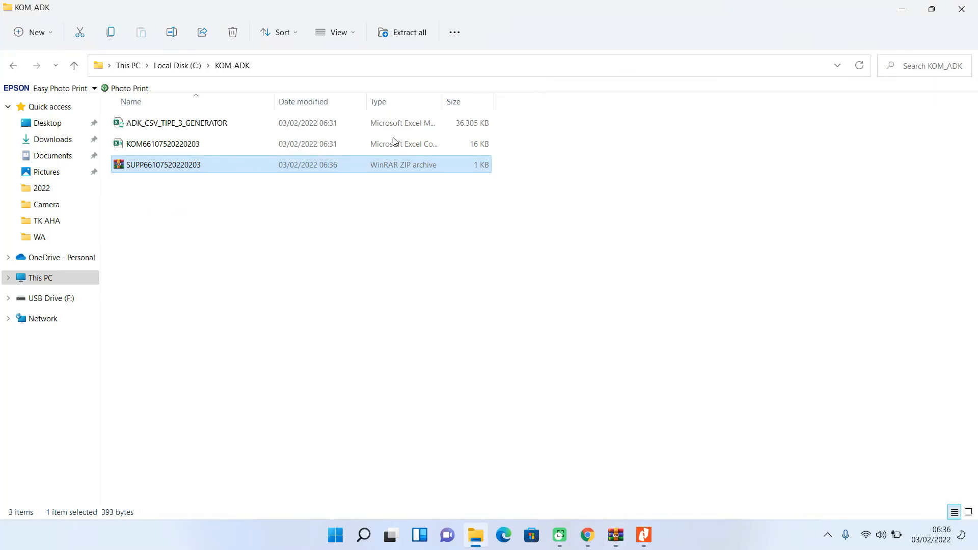
left_click(587, 535)
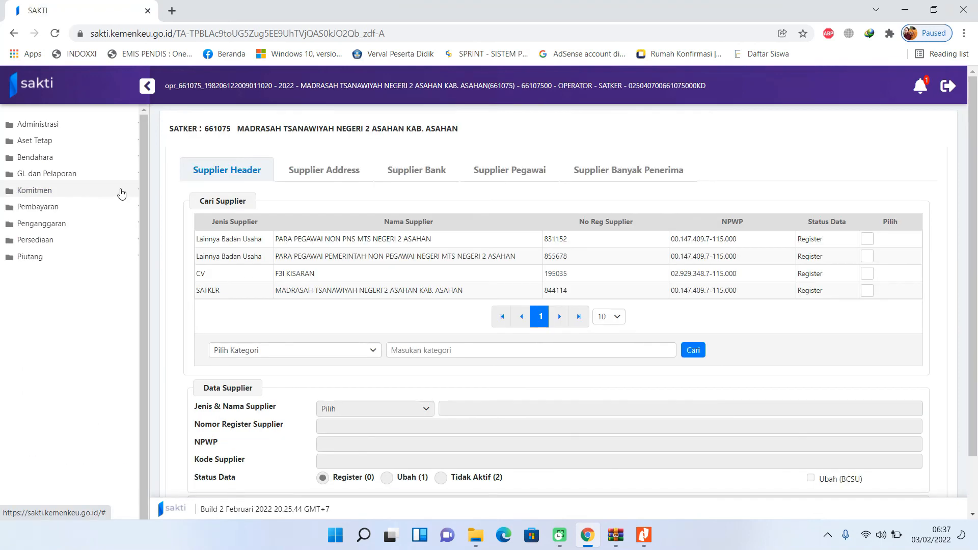
- Open the ADK Data Pegawai upload page under Komitmen > ADK
left_click(122, 193)
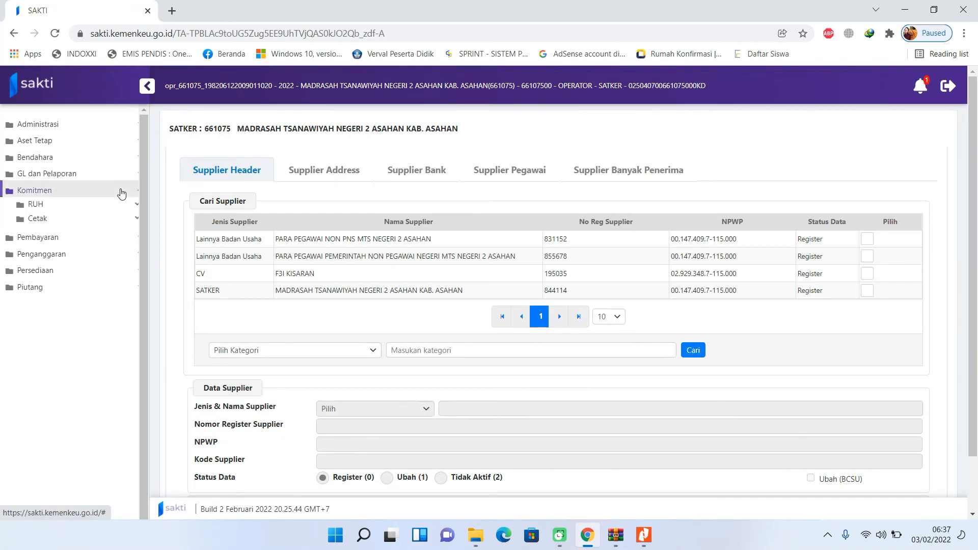
left_click(103, 238)
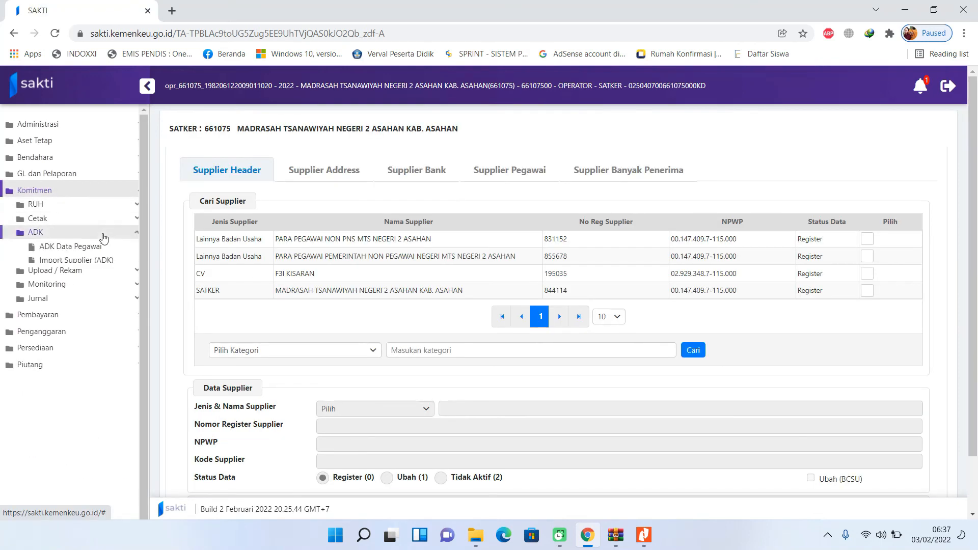
left_click(81, 249)
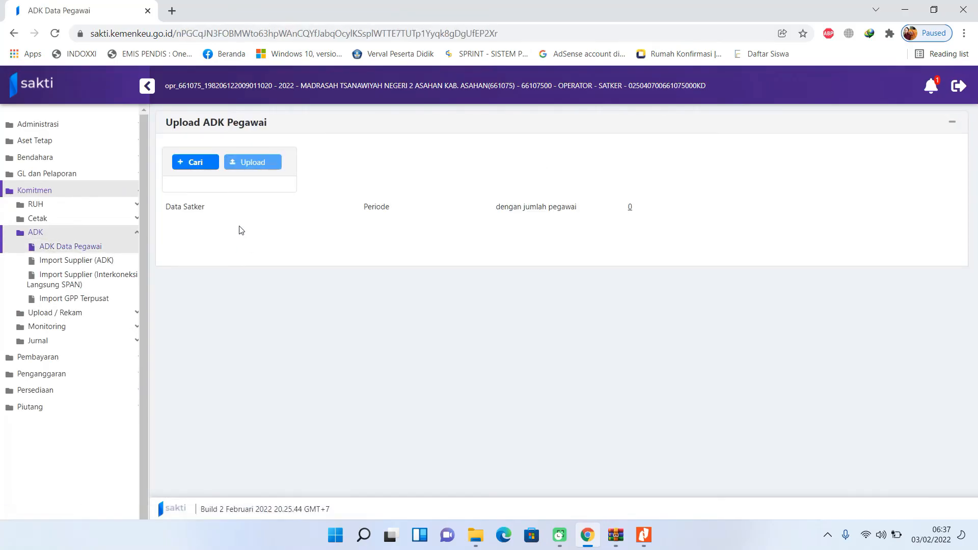
- Attach SUPP66107520220203.zip from C:\KOM_ADK and upload it to SAKTI
left_click(198, 164)
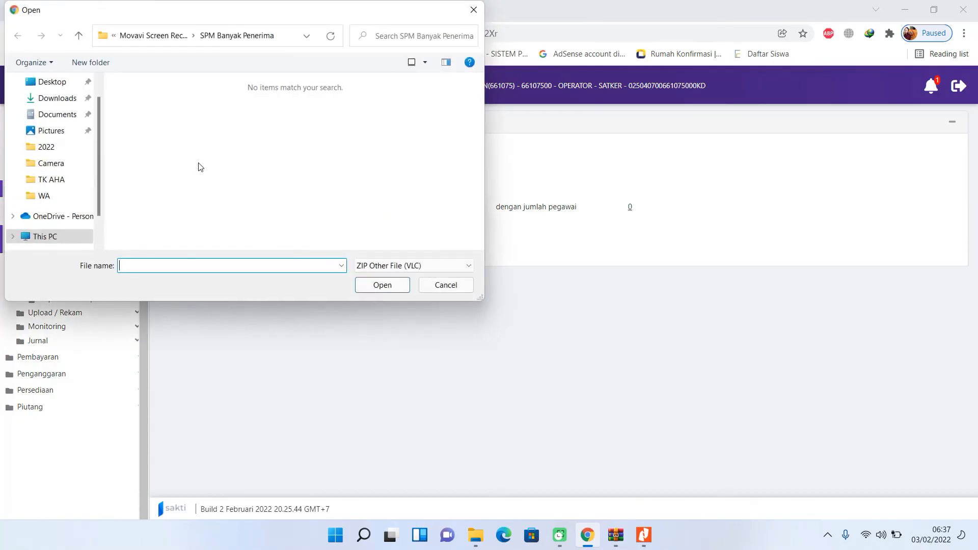
left_click(47, 238)
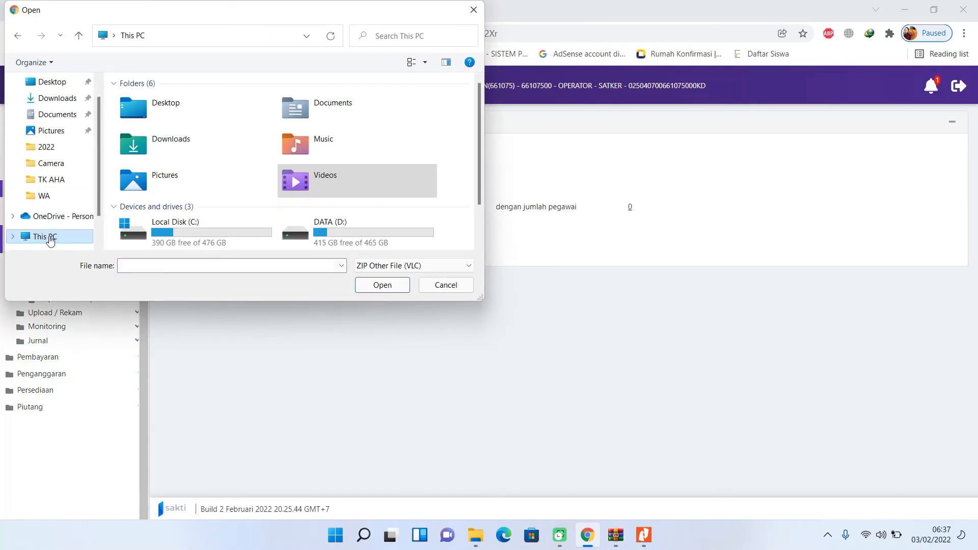
double_click(198, 228)
scroll(195, 207, "down", 3)
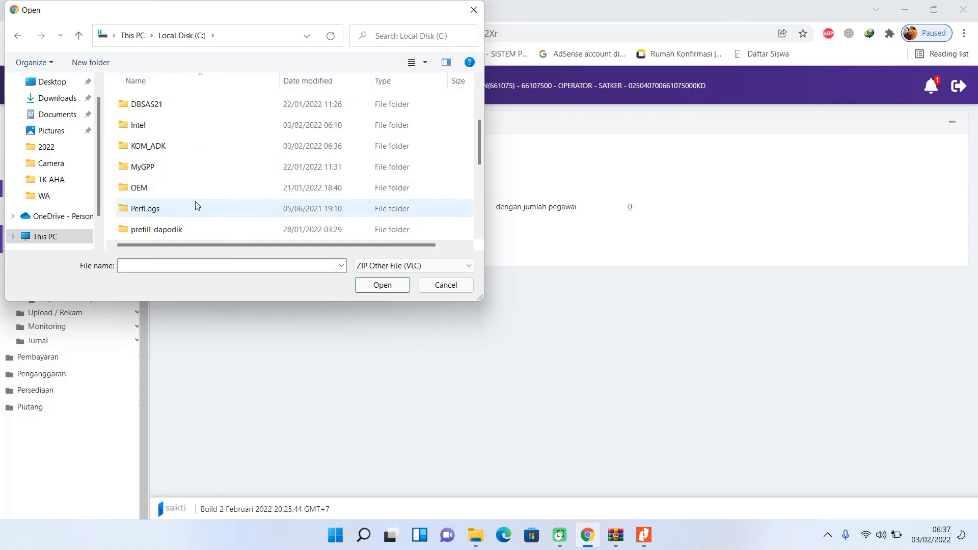
double_click(163, 145)
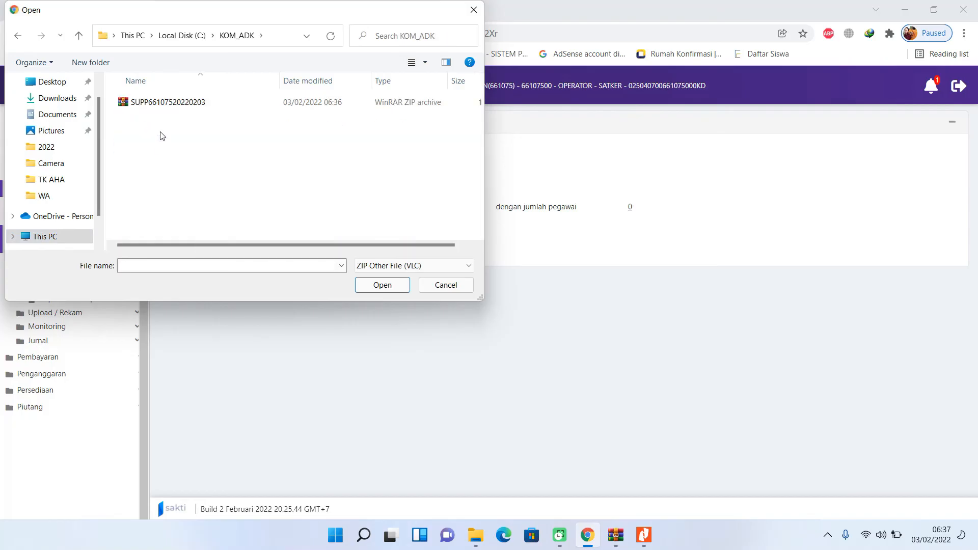
left_click(164, 104)
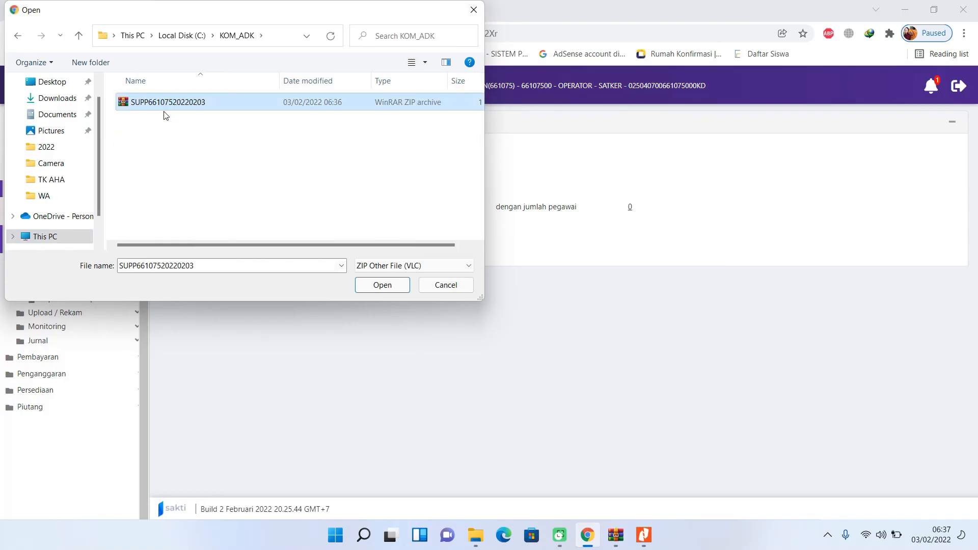
left_click(382, 285)
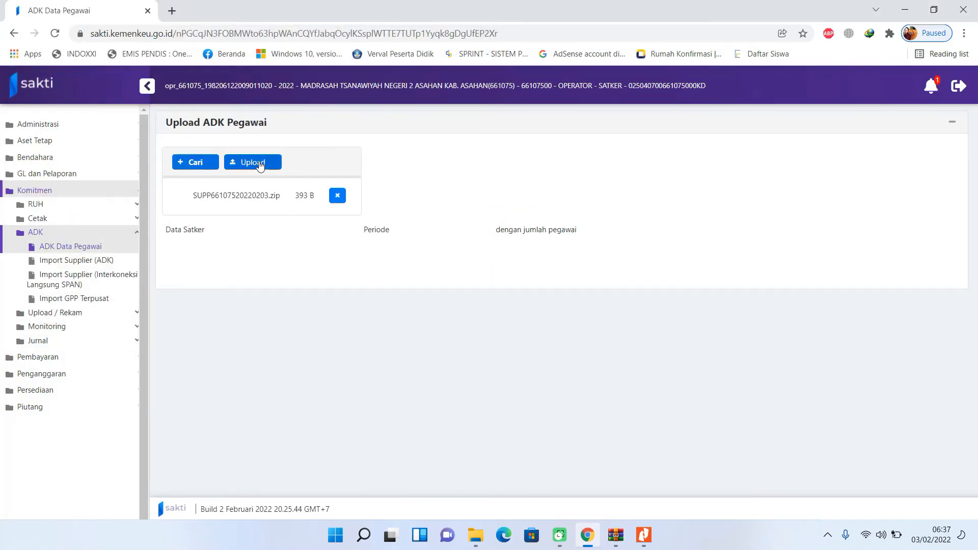
left_click(253, 162)
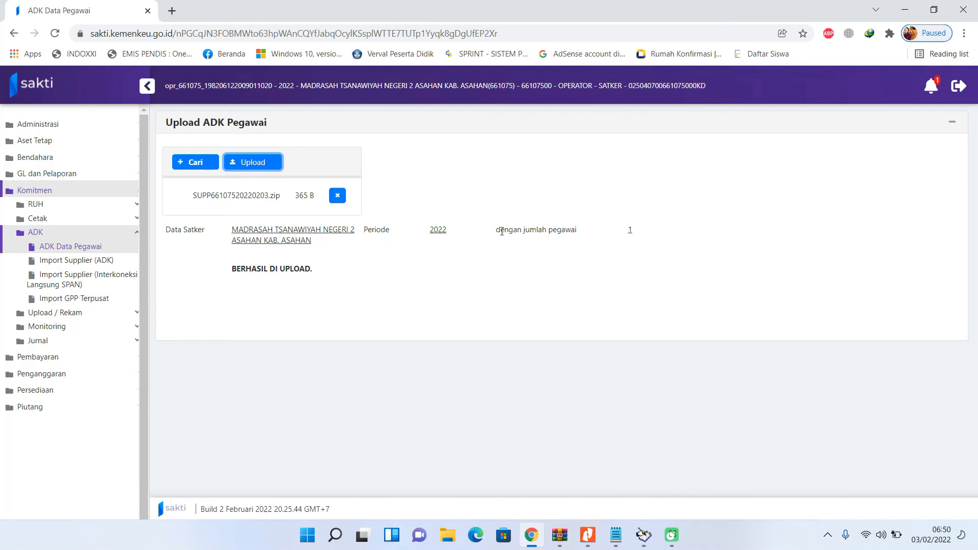
left_click(94, 209)
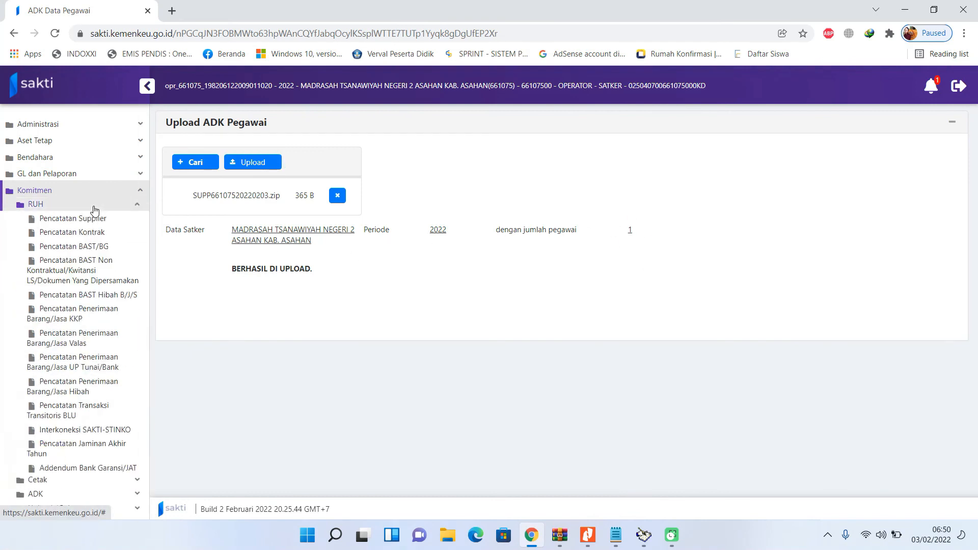
- Open the SATKER supplier record, choose address 3_21219, and view its Supplier Pegawai list
left_click(94, 220)
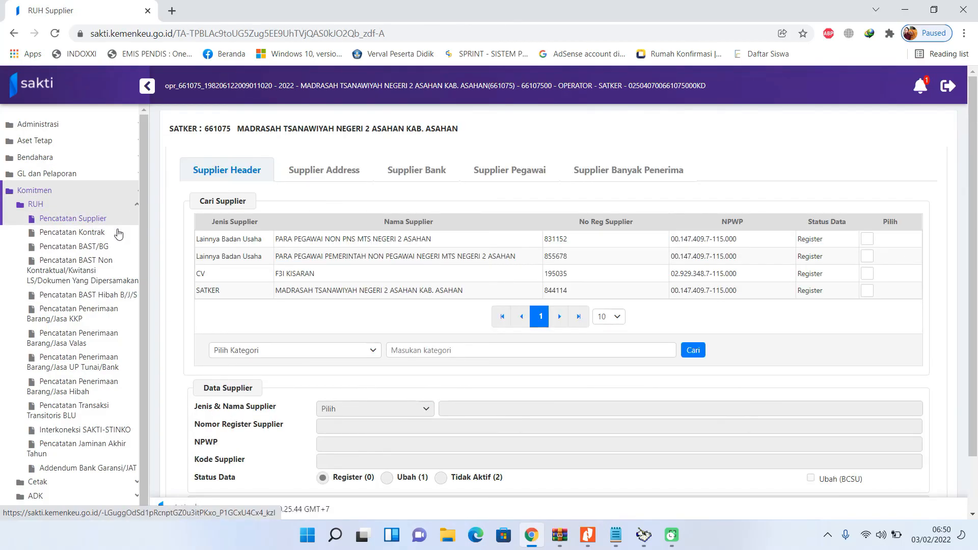
left_click(322, 290)
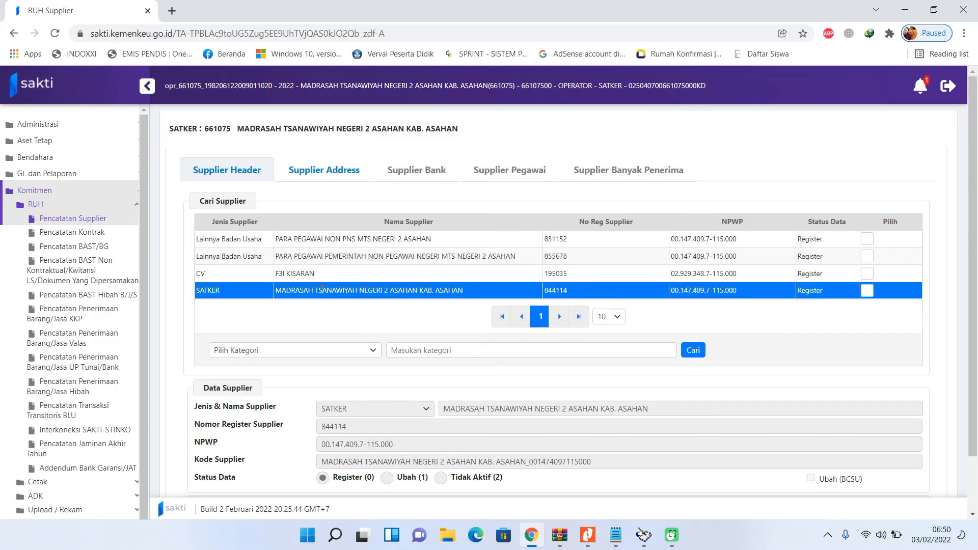
left_click(321, 173)
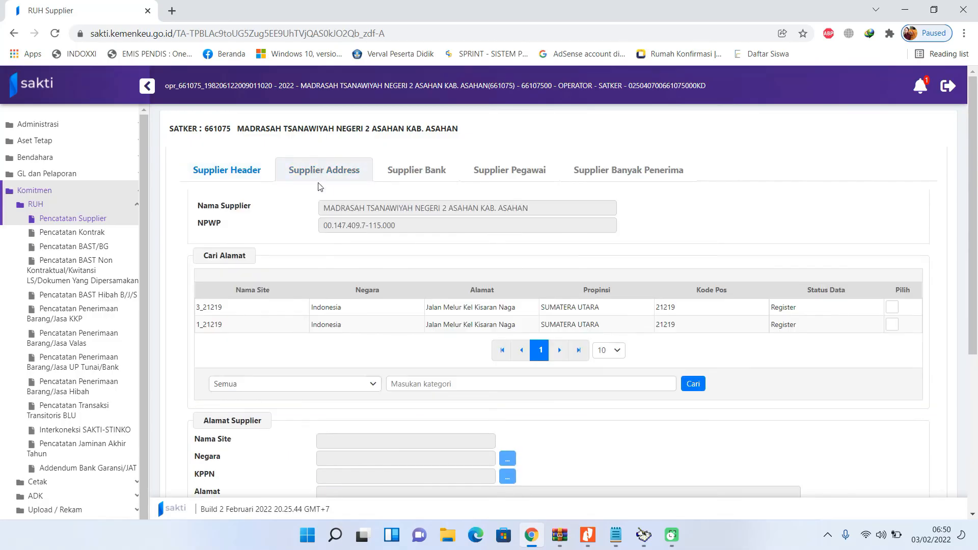
left_click(452, 308)
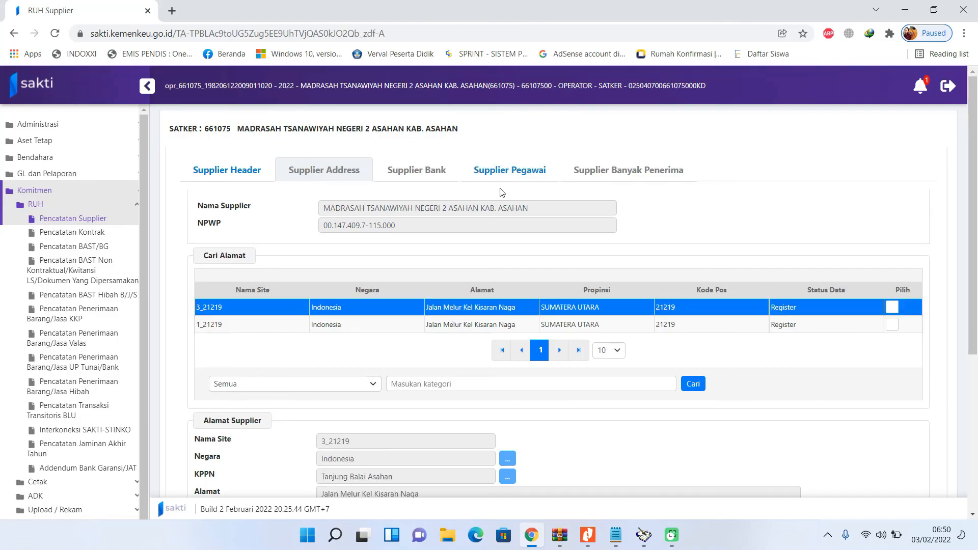
left_click(499, 175)
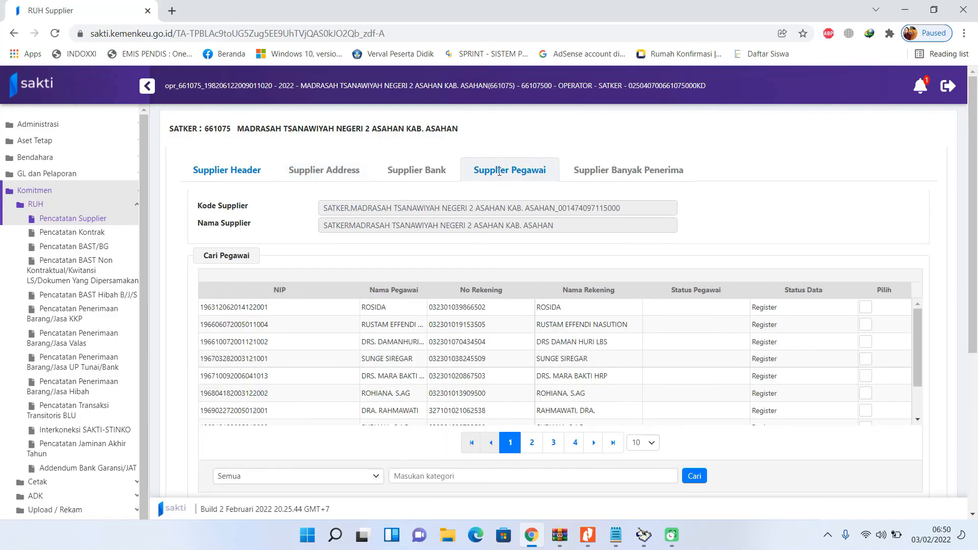
- Record a new employee entry by picking the employee through the NIP lookup
scroll(416, 305, "down", 7)
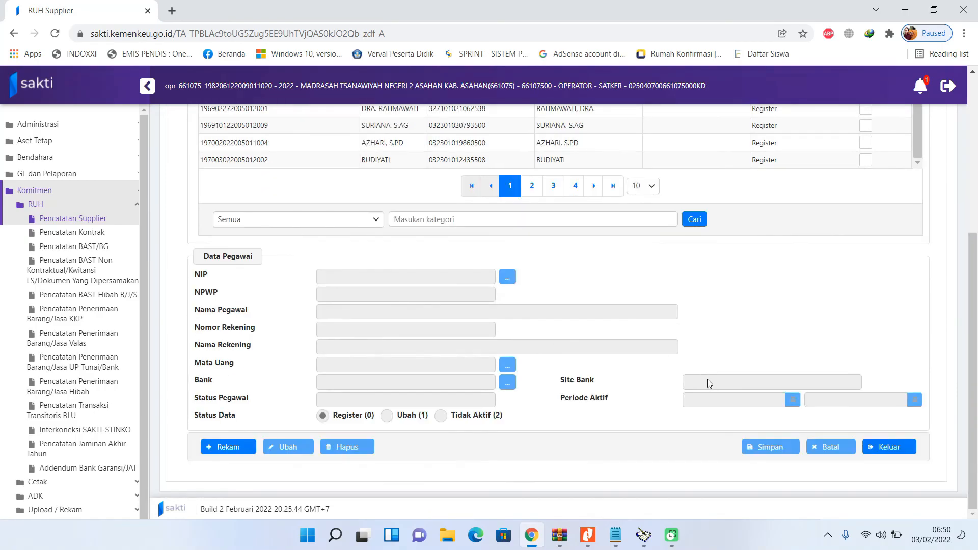
left_click(227, 448)
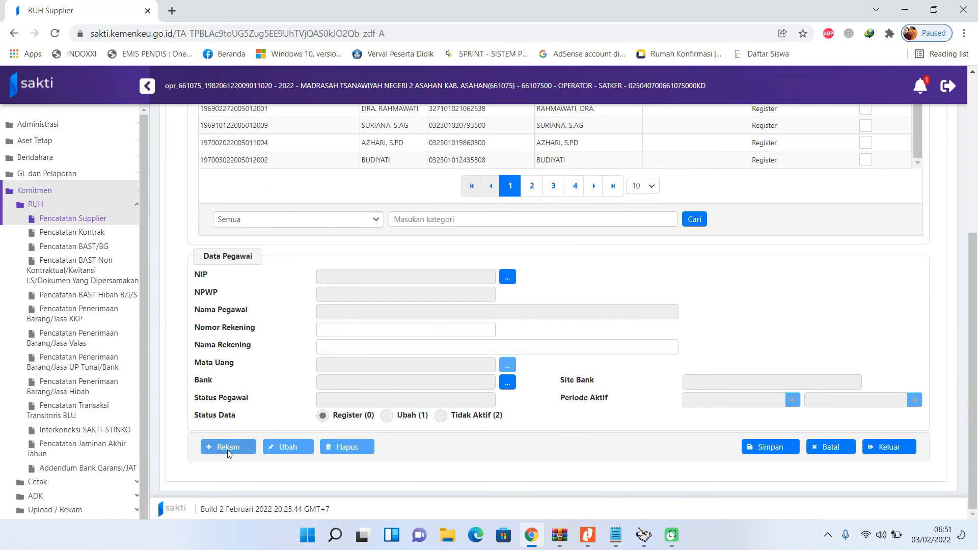
left_click(508, 277)
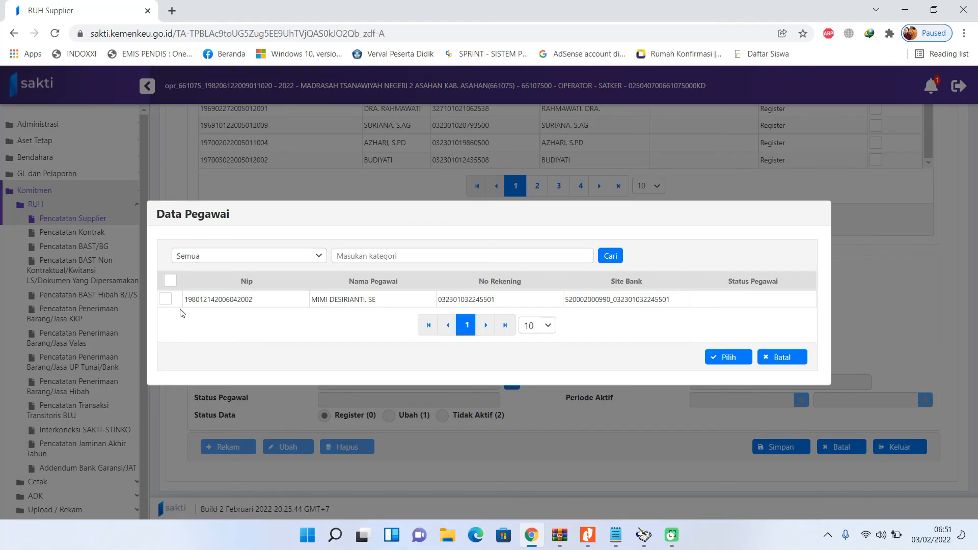
left_click(166, 299)
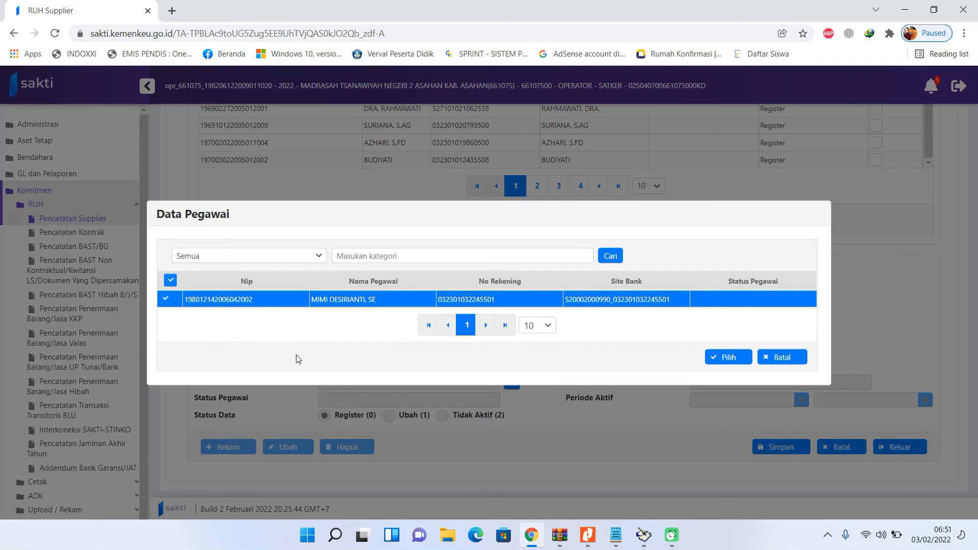
left_click(721, 358)
- Filter the employee list by Nama Pegawai using part of the employee's name
scroll(795, 285, "up", 4)
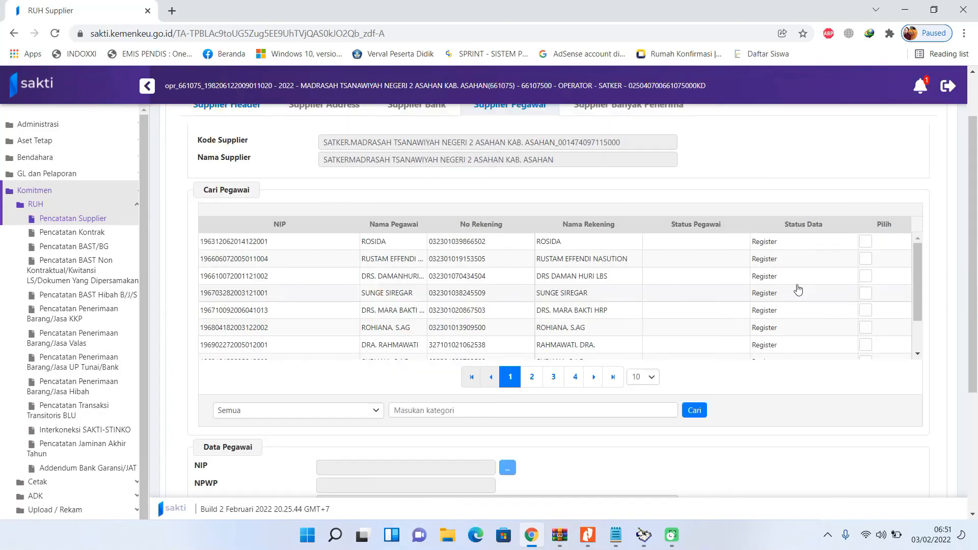
left_click(340, 414)
left_click(330, 467)
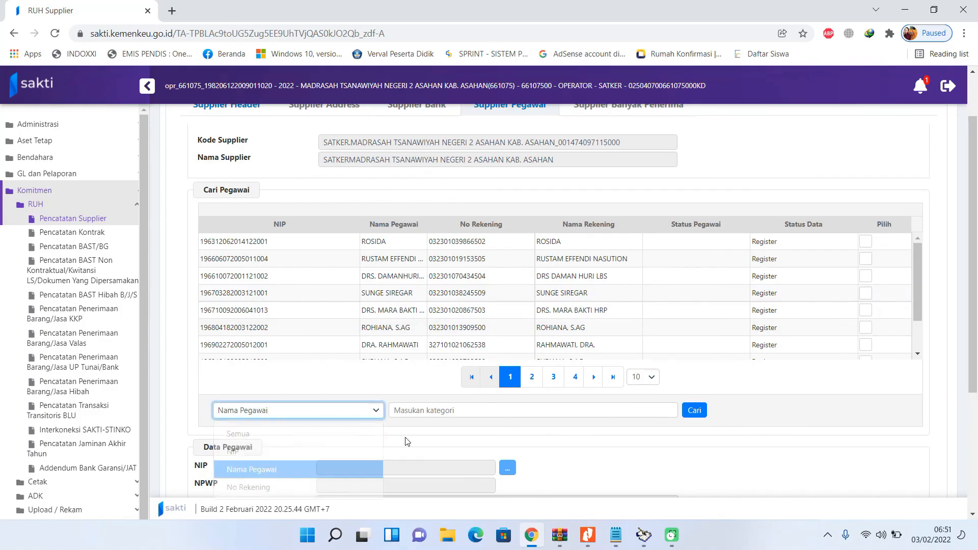
left_click(438, 410)
type("mimi")
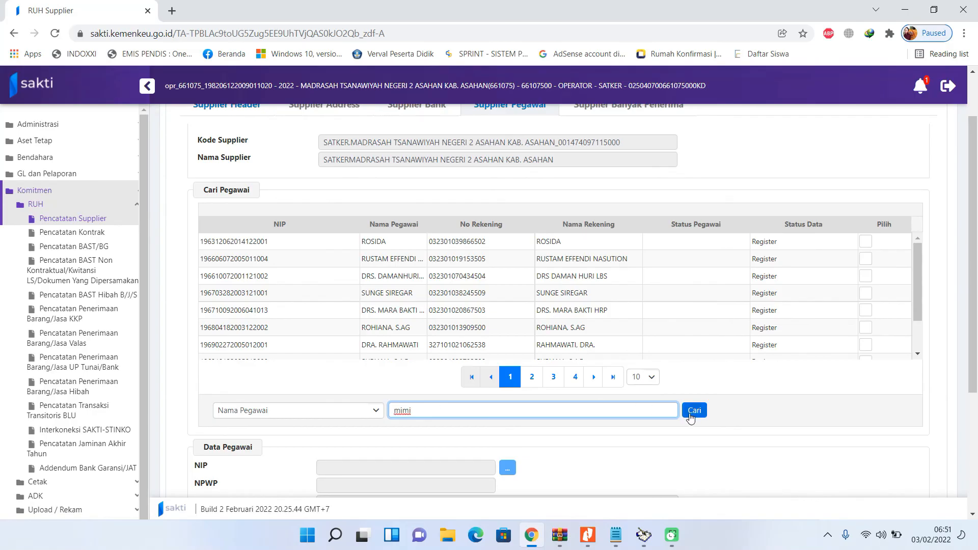
left_click(695, 410)
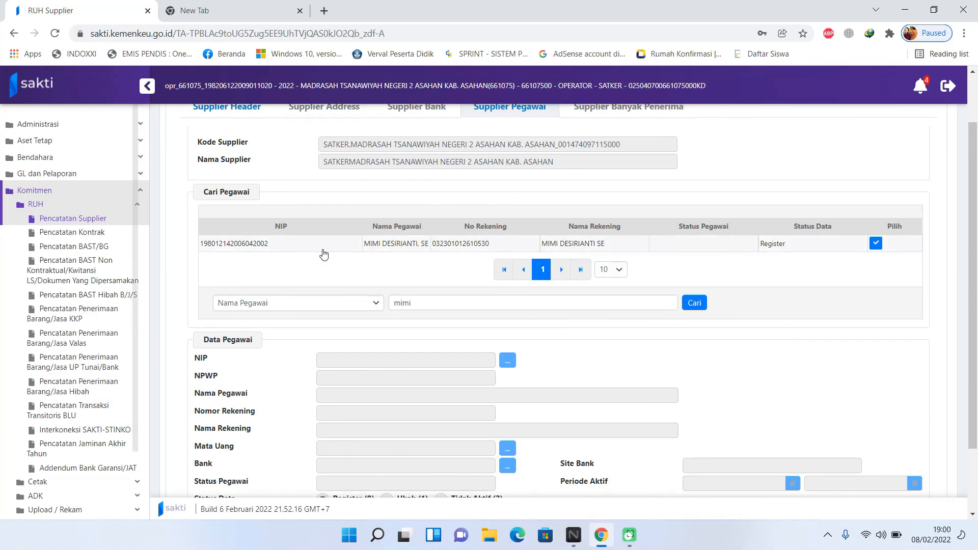
- Sign in to SAKTI as the validator in a new tab and expand Komitmen > ADK
left_click(248, 11)
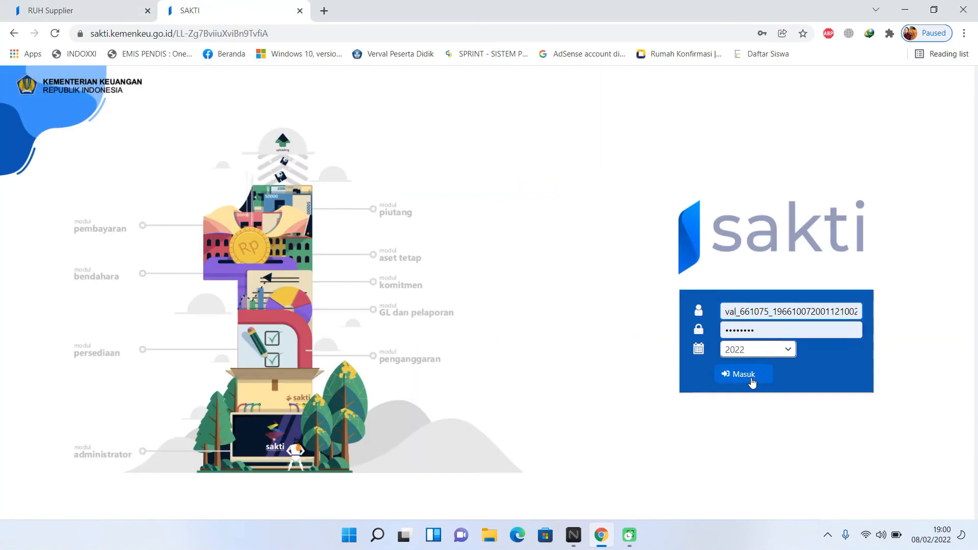
left_click(749, 377)
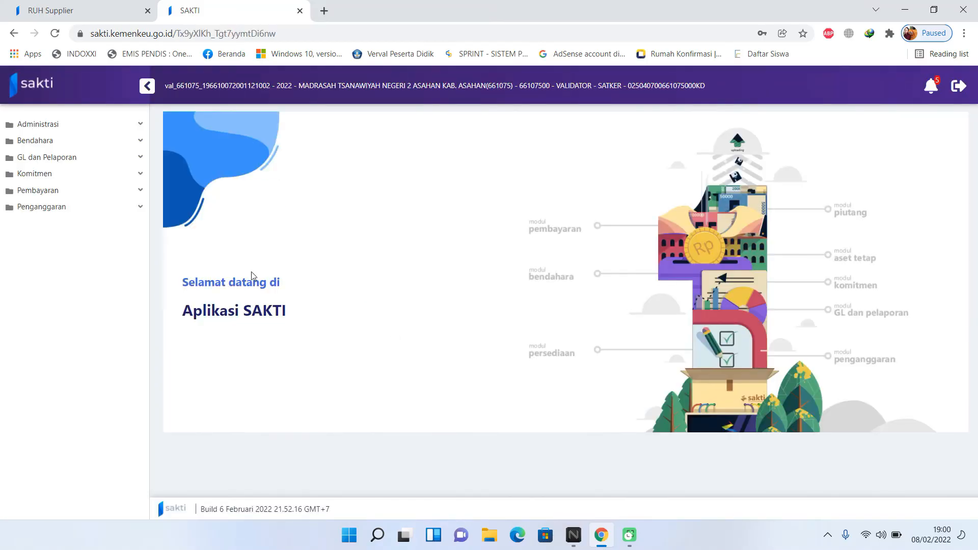
left_click(107, 179)
left_click(97, 207)
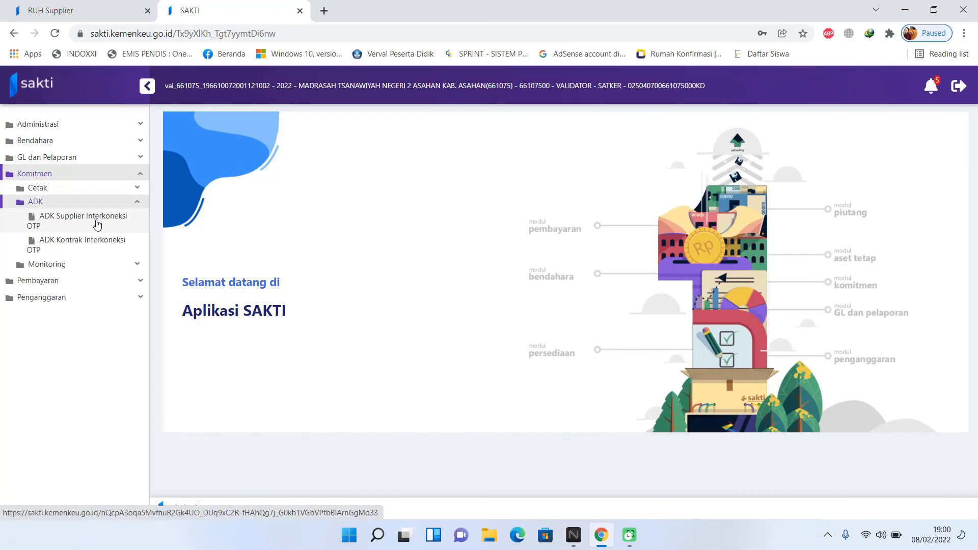
- Open ADK Supplier Interkoneksi OTP, tick the SATKER 3_21219 supplier, and untick all employees
left_click(97, 224)
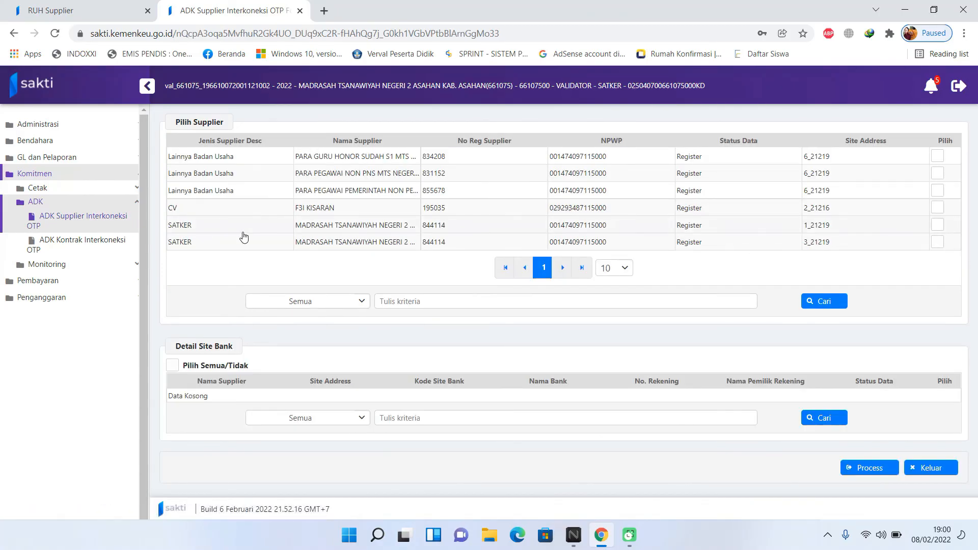
left_click(369, 243)
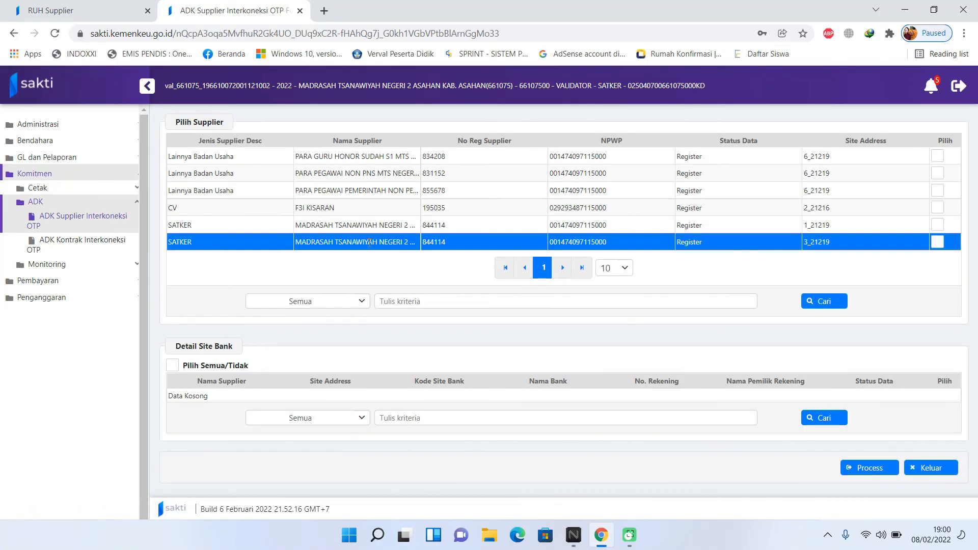
left_click(937, 243)
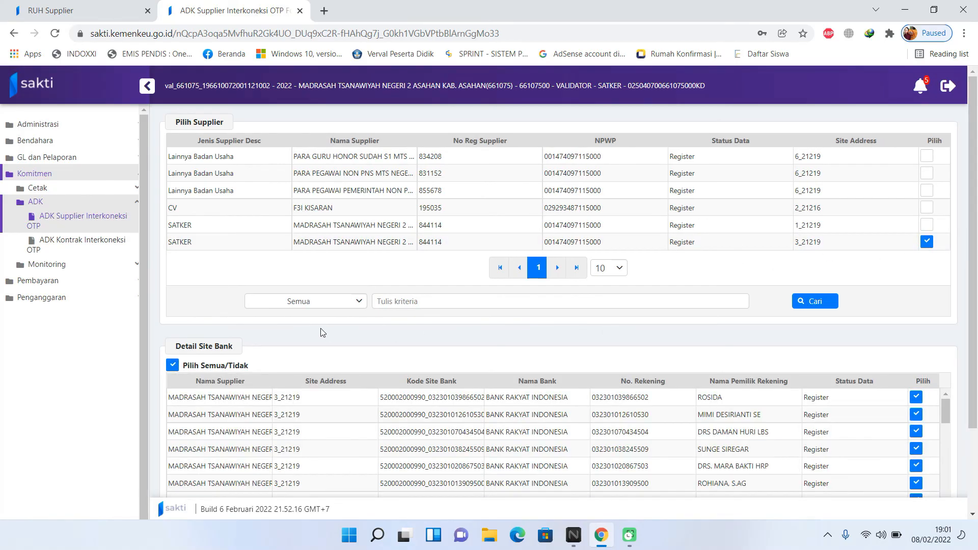
left_click(172, 365)
- Tick only the new employee's bank entry, process it, and dismiss the OTP prompt
scroll(504, 336, "down", 2)
scroll(657, 353, "down", 2)
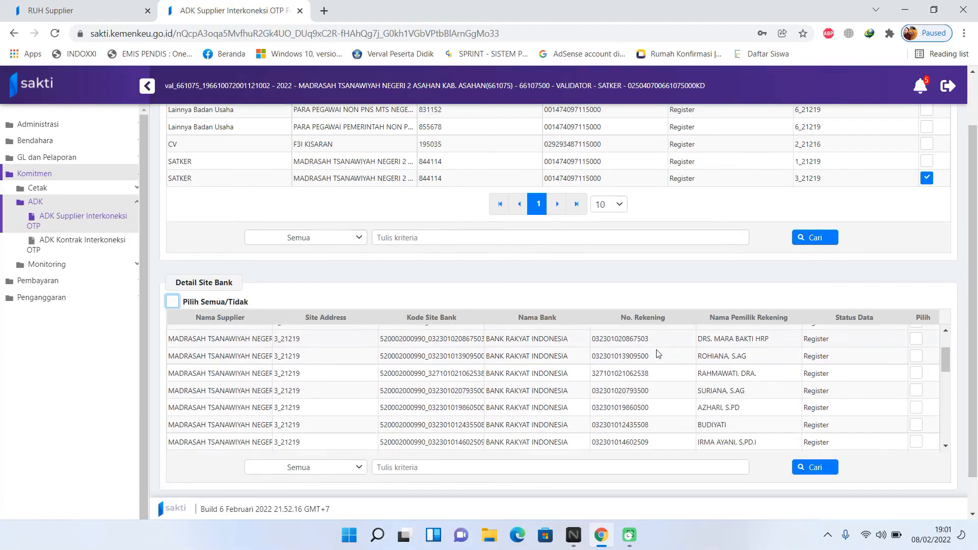
scroll(724, 357, "up", 1)
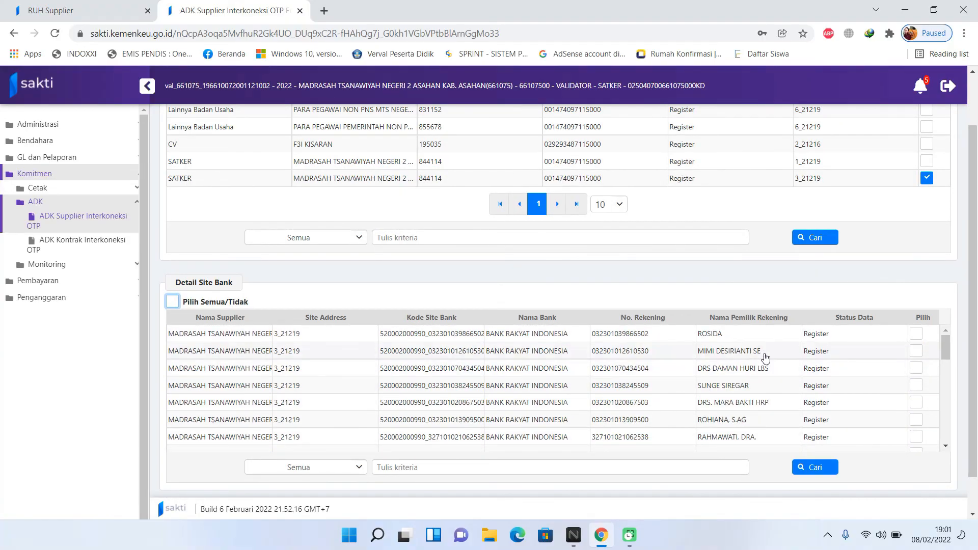
left_click(917, 352)
left_click(917, 351)
scroll(728, 356, "down", 3)
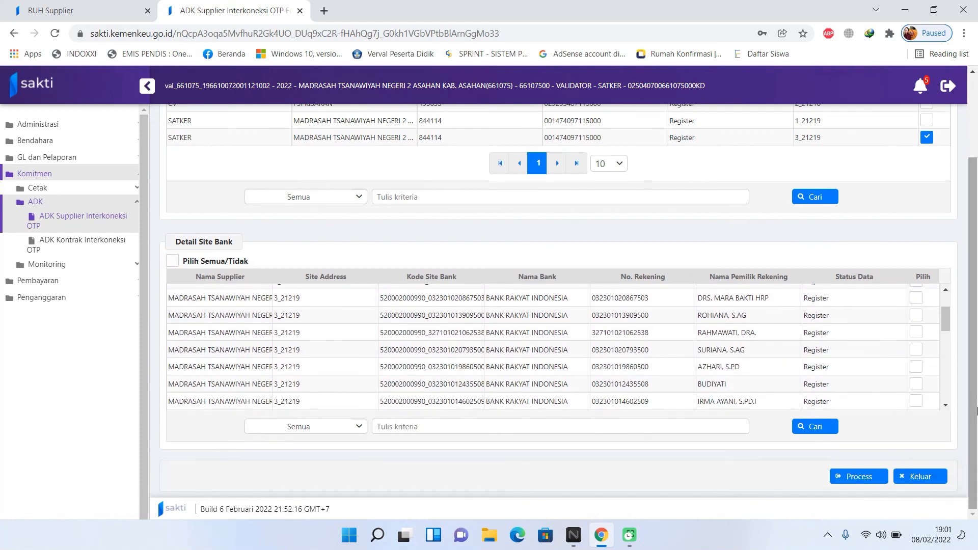
left_click(859, 482)
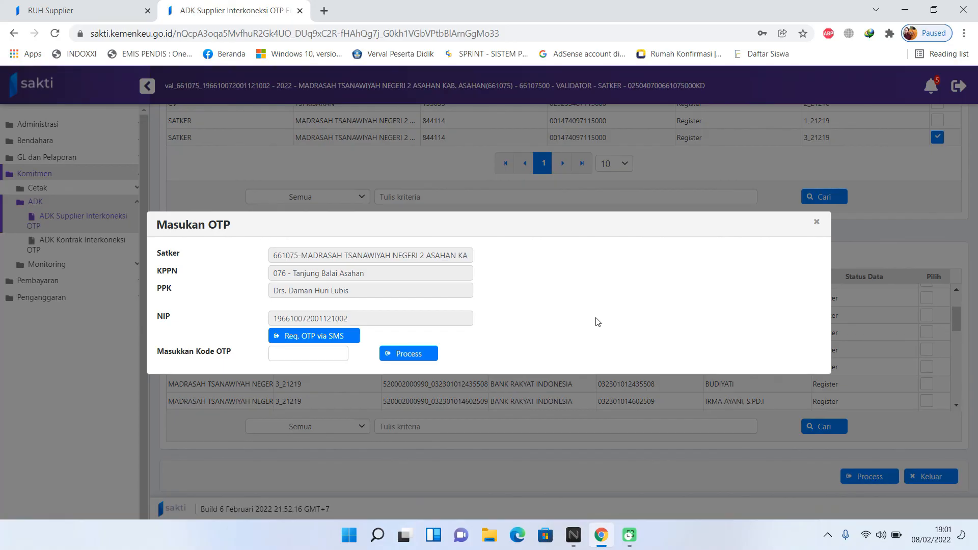
left_click(817, 223)
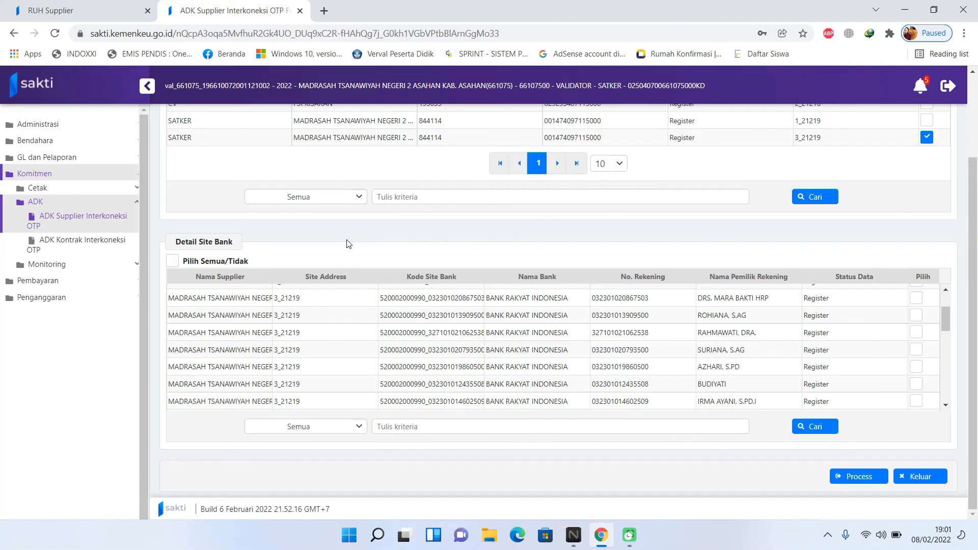
left_click(84, 264)
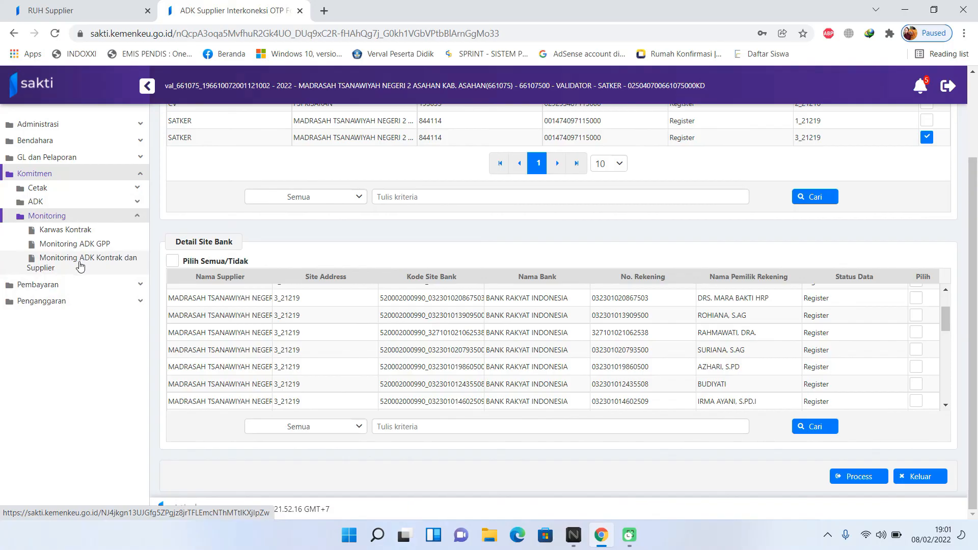
- Open Monitoring ADK Kontrak dan Supplier to check the latest supplier upload's status
left_click(80, 265)
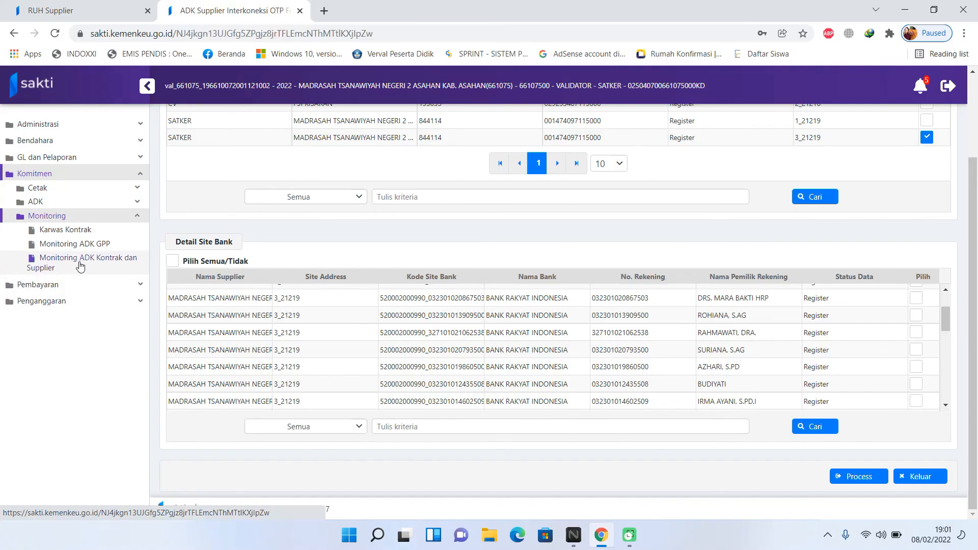